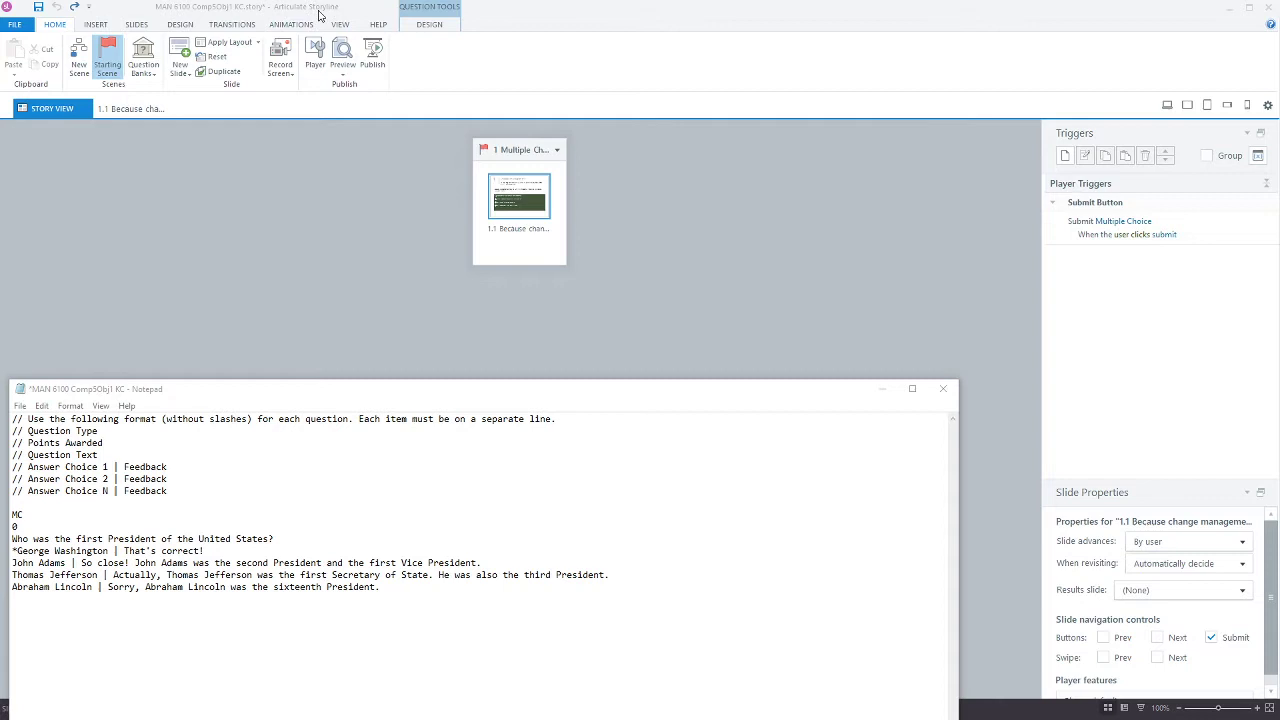
- Bring up the question-import text file, then open the Change Management slide 1.1 in Slide View
click(143, 397)
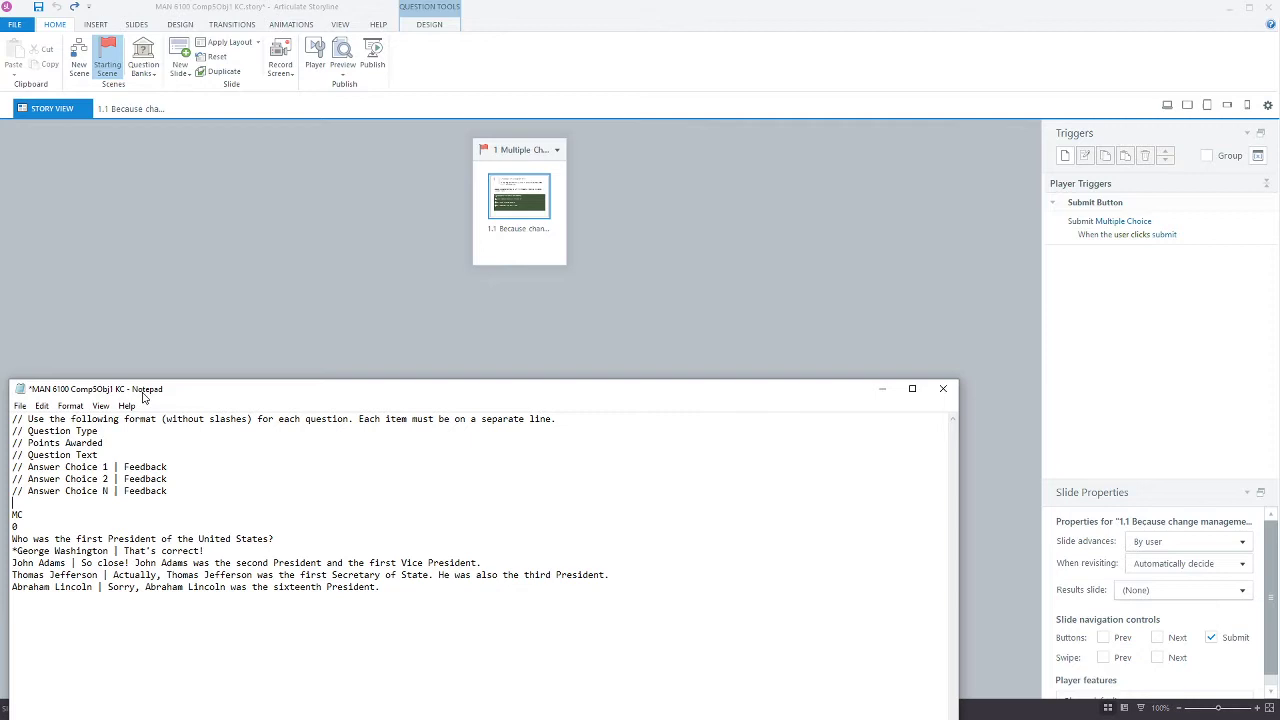
double_click(515, 213)
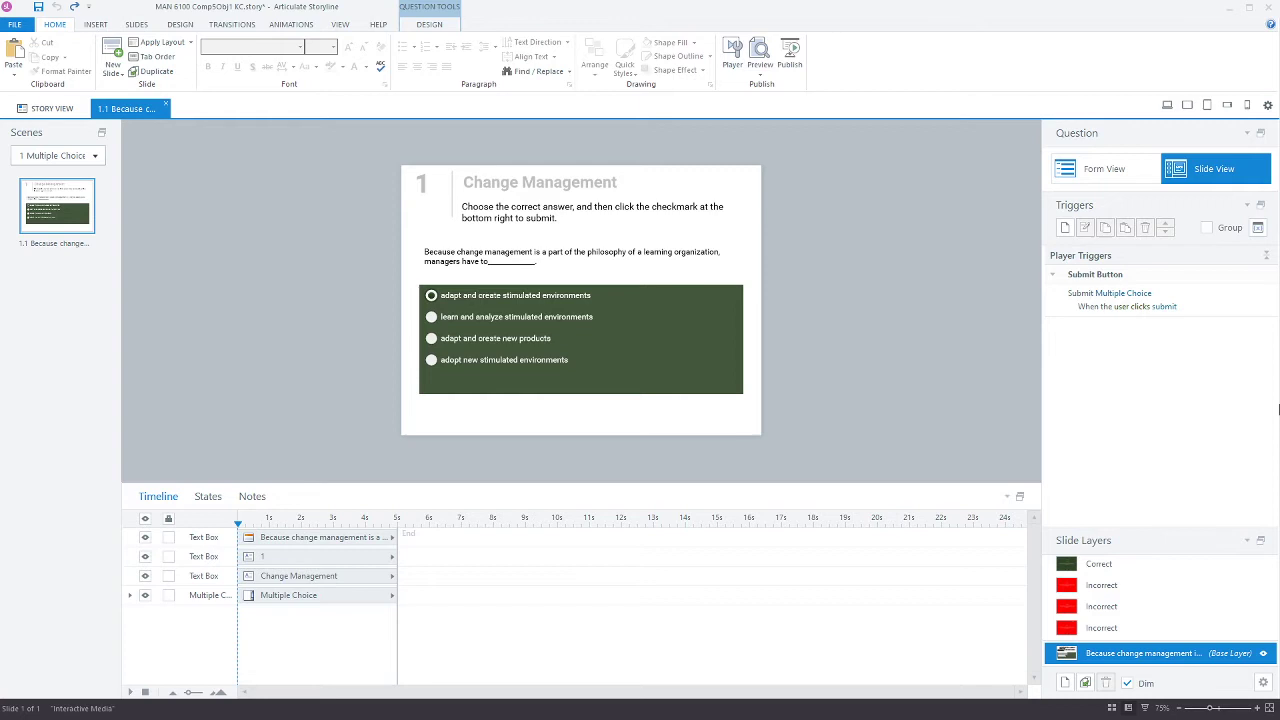
- Paste 'Organizational Change' over the Change Management title, then enlarge the Notepad import file in front
click(523, 186)
click(523, 186)
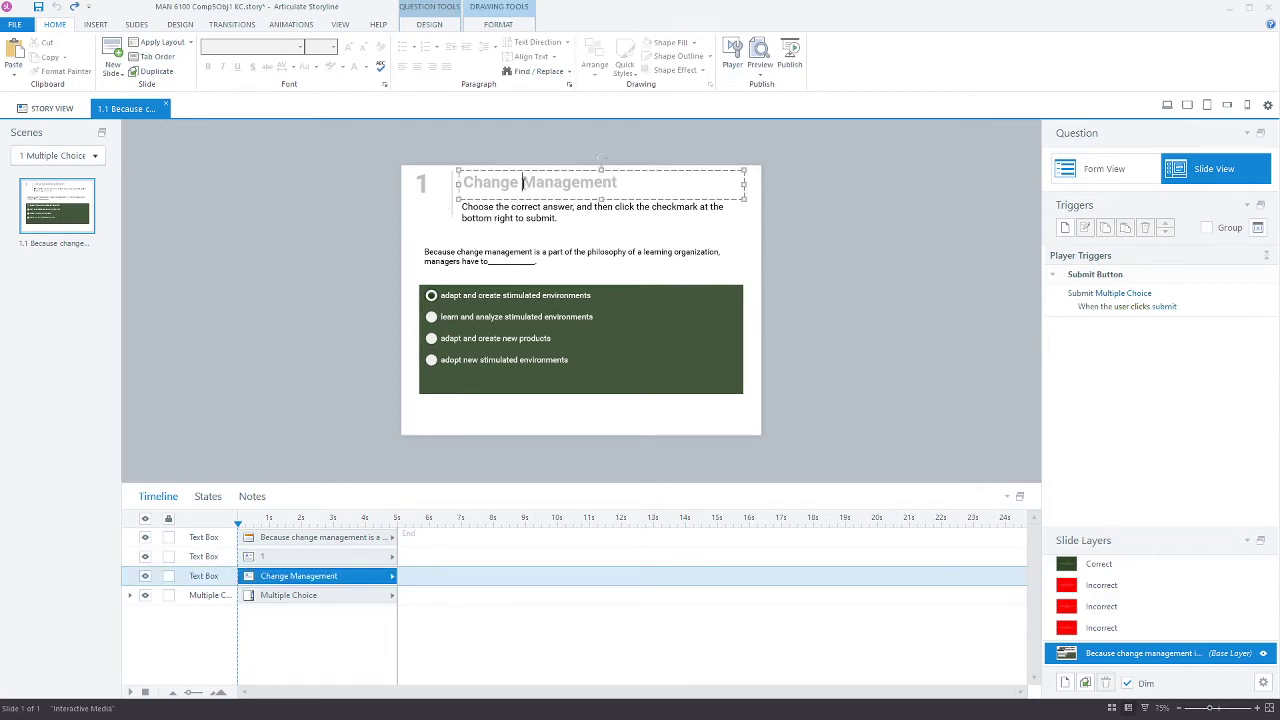
key(ctrl+a)
right_click(524, 186)
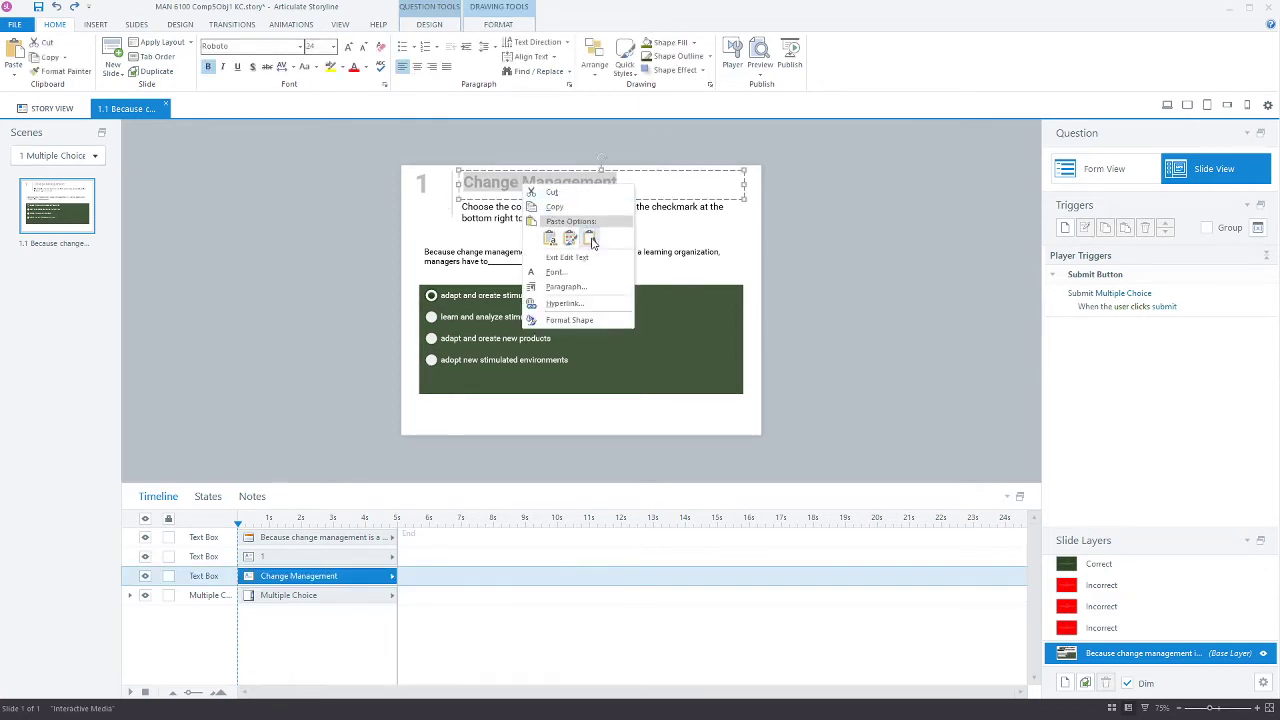
click(590, 238)
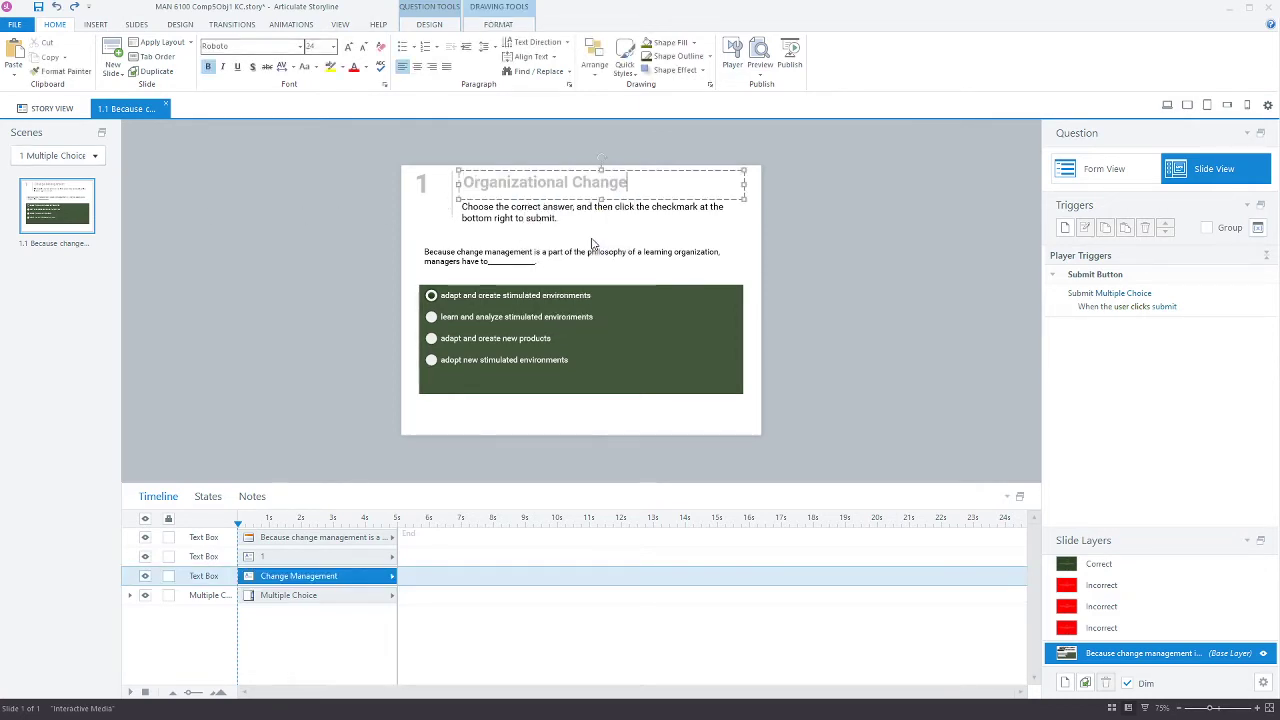
click(282, 223)
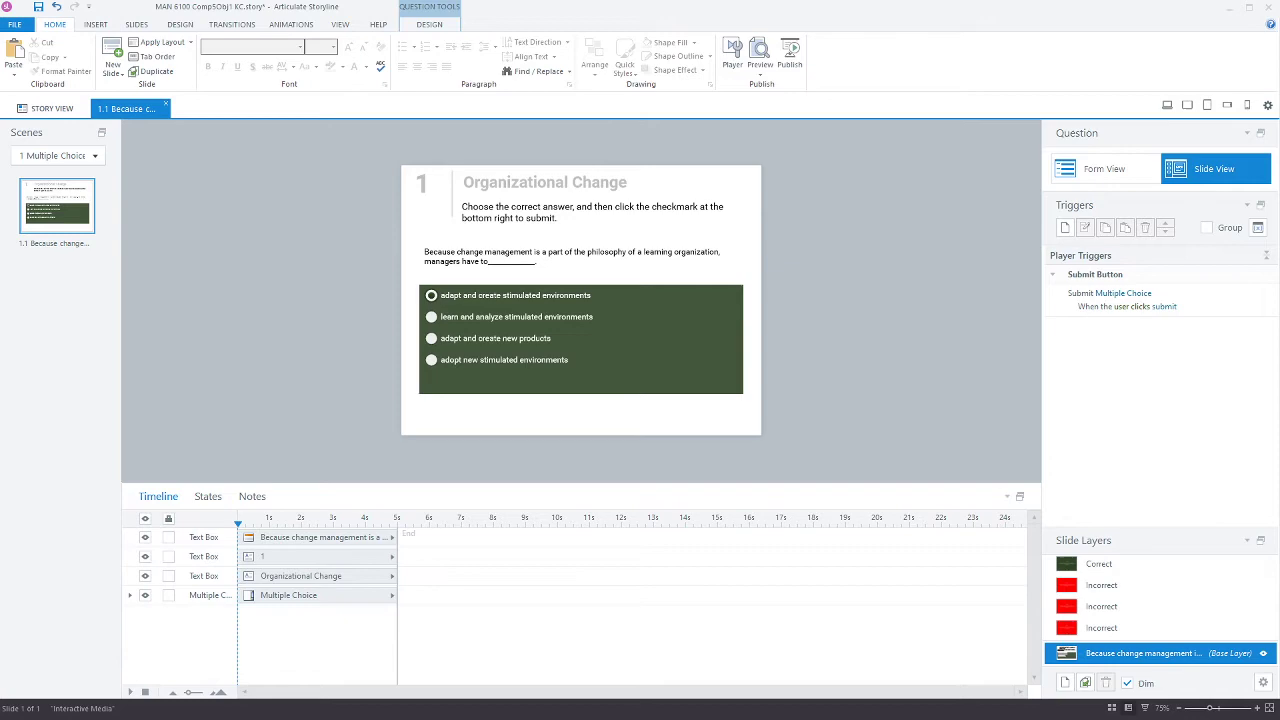
click(338, 718)
drag(300, 310, 490, 195)
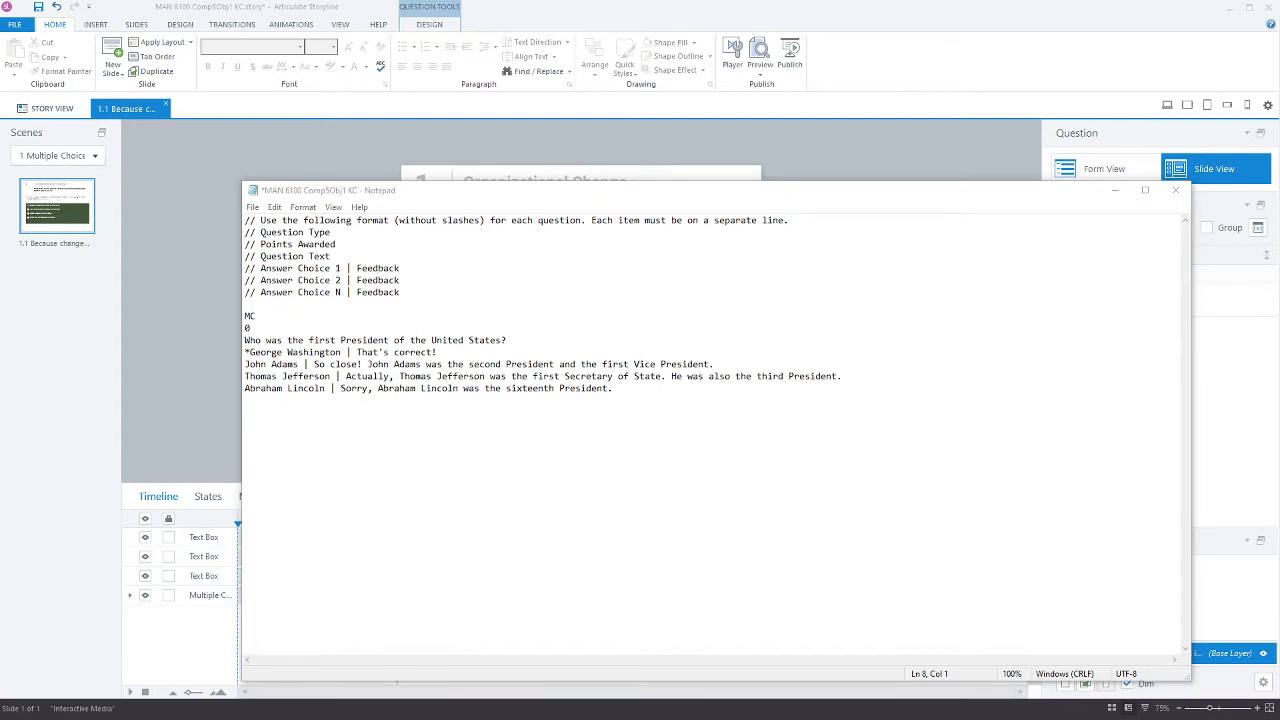
- Paste the Organizational Development quiz questions over the sample George Washington question in Notepad
click(440, 352)
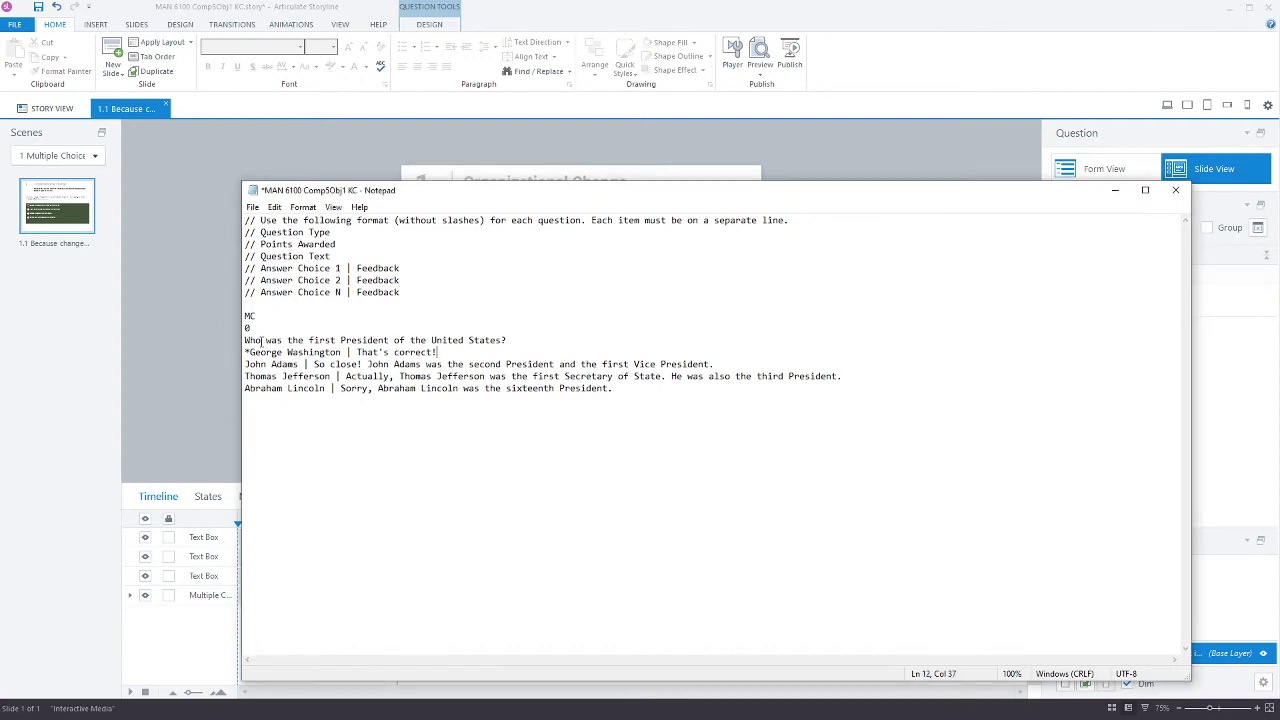
drag(245, 340, 651, 397)
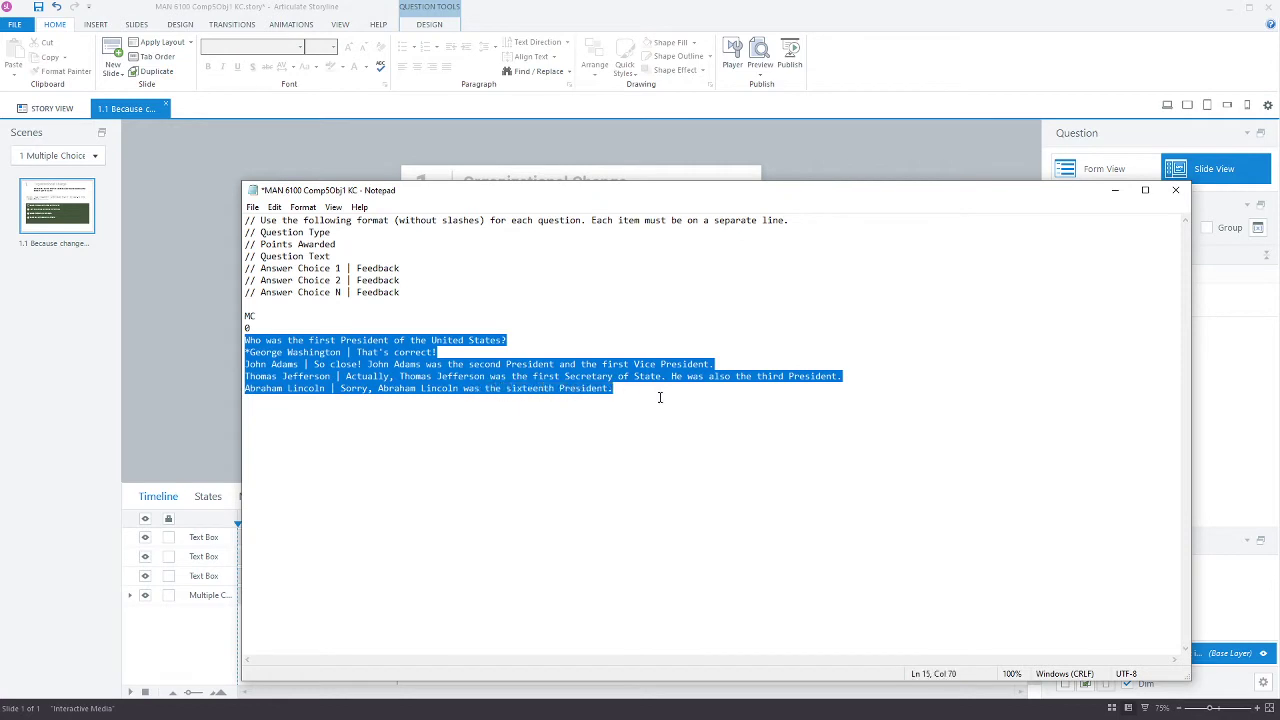
key(ctrl+v)
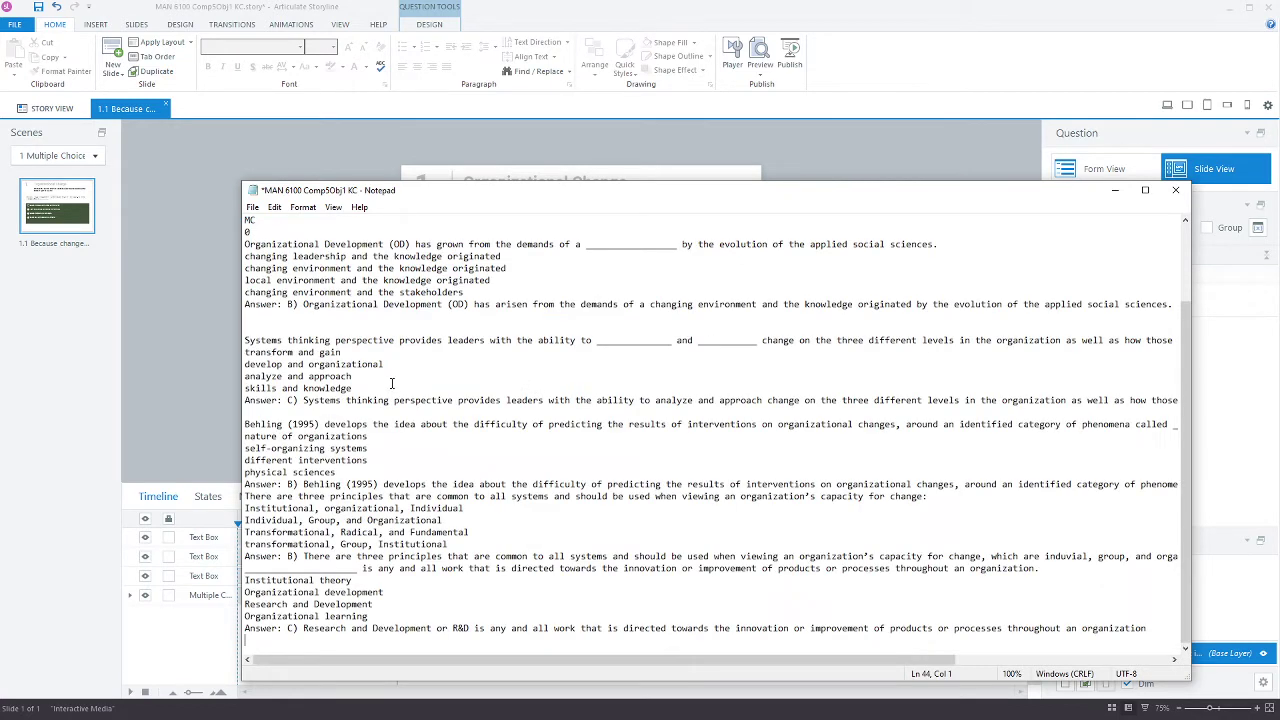
scroll(391, 383, up, 3)
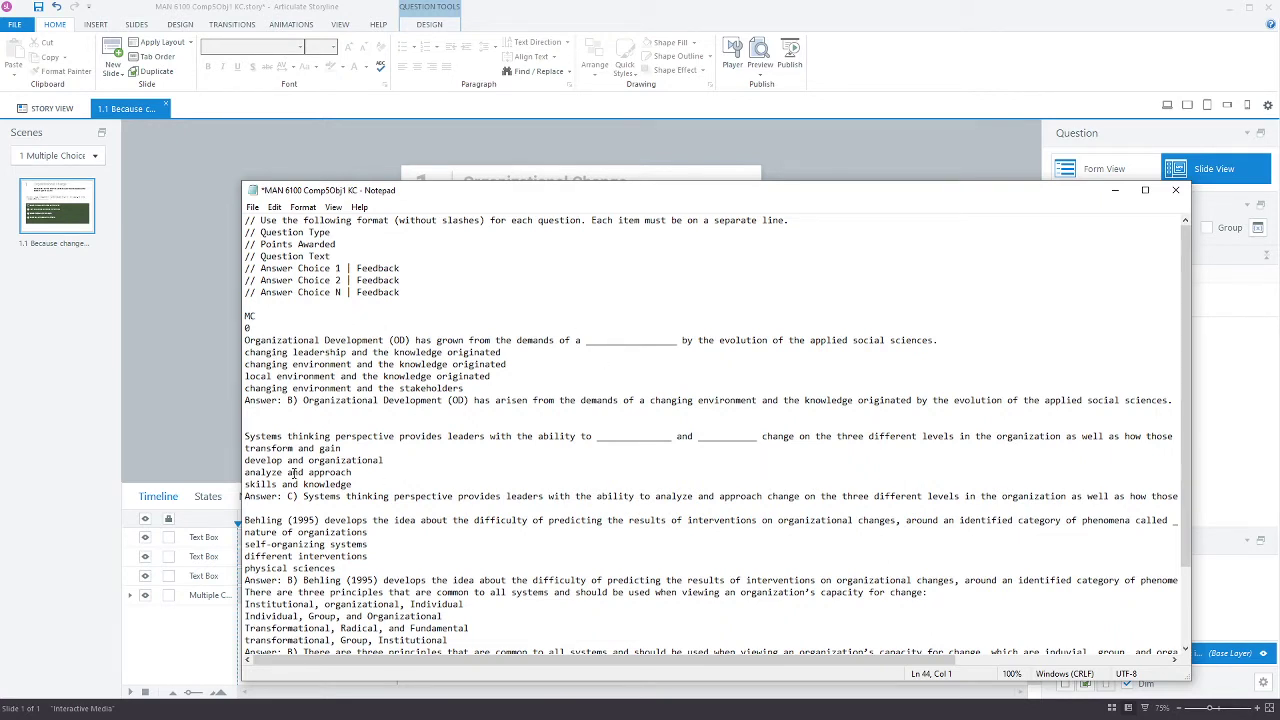
drag(265, 377, 260, 377)
click(289, 365)
- Copy the MC and 0 header lines and paste them above the Systems thinking question
drag(265, 330, 246, 318)
key(ctrl+c)
click(336, 331)
click(246, 437)
key(ctrl+v)
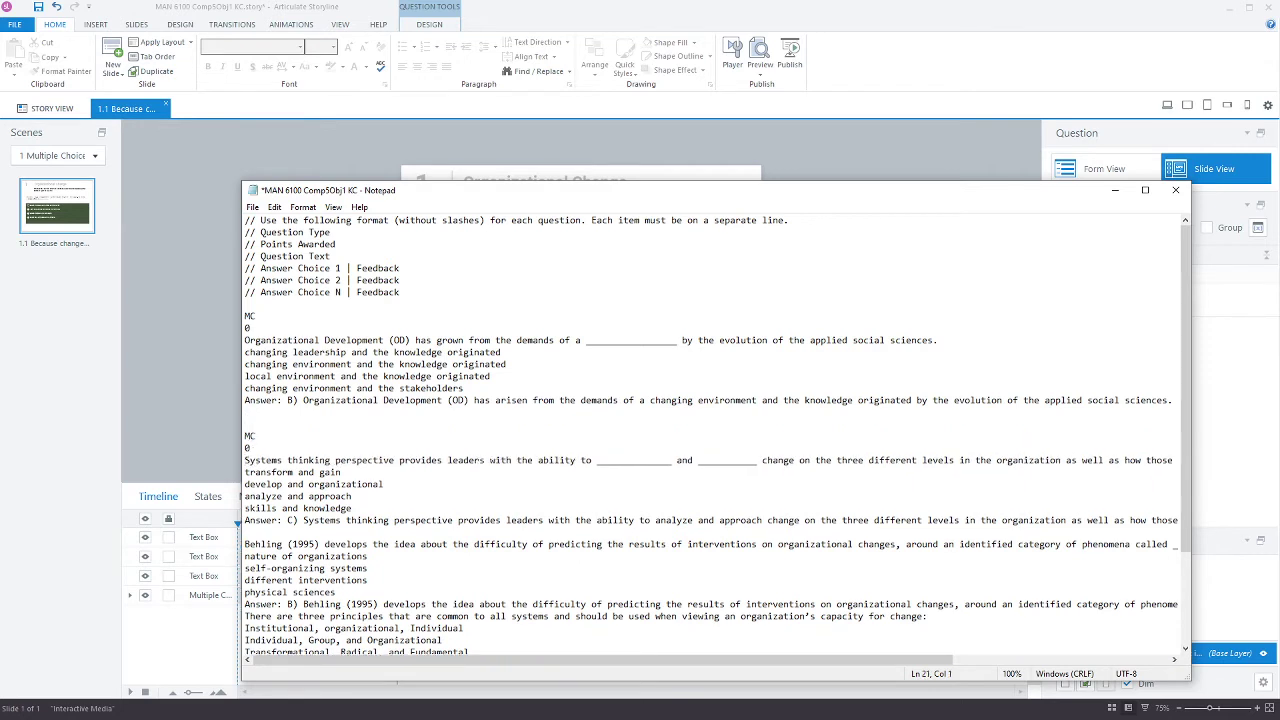
click(246, 437)
key(Up)
key(Up)
key(Up)
key(Down)
key(Down)
- Type MC and 0 header lines above the Behling question
text(MC)
key(Return)
text(0)
key(Return)
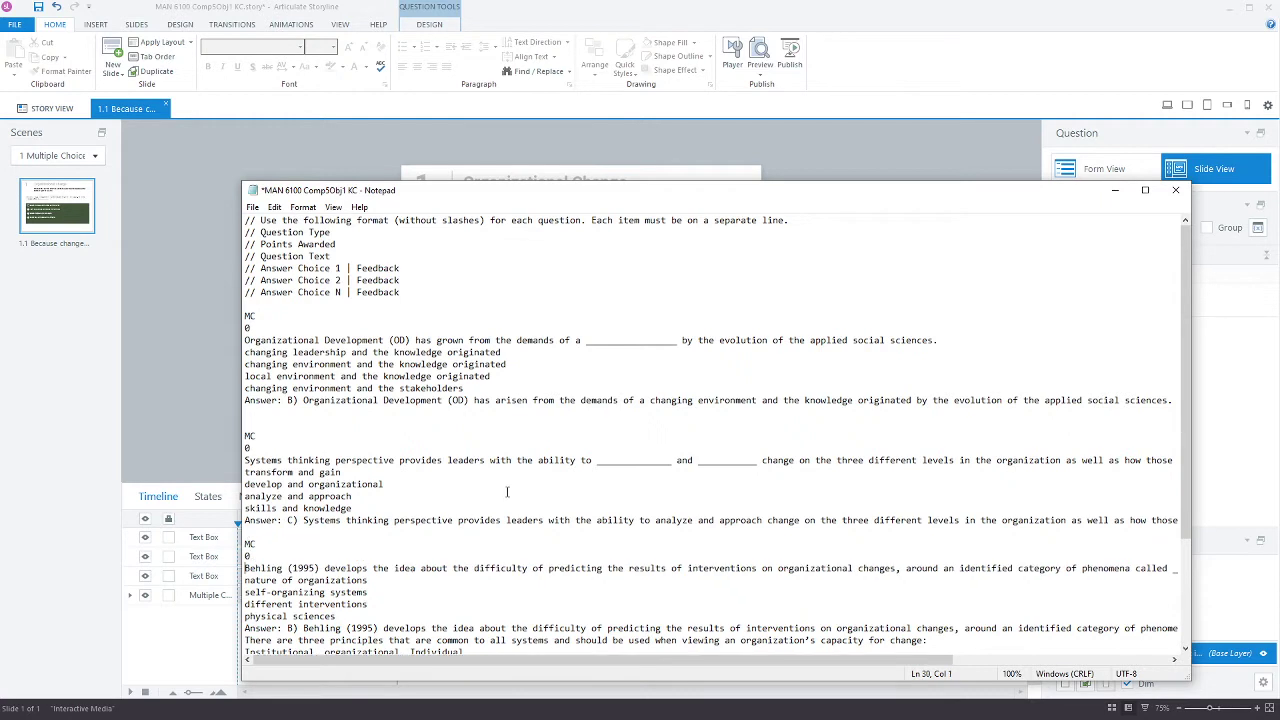
- Add MC and 0 header lines above the R&D question
scroll(498, 487, down, 4)
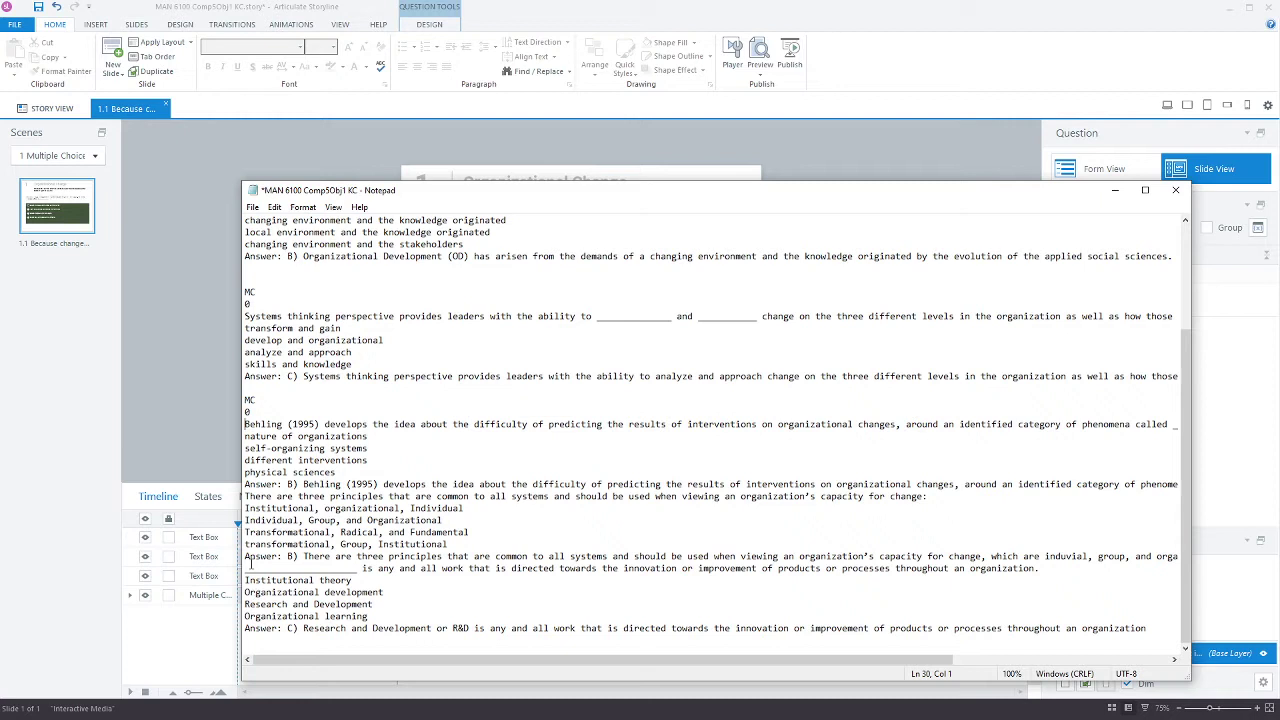
click(251, 568)
key(Return)
text(MC)
key(Return)
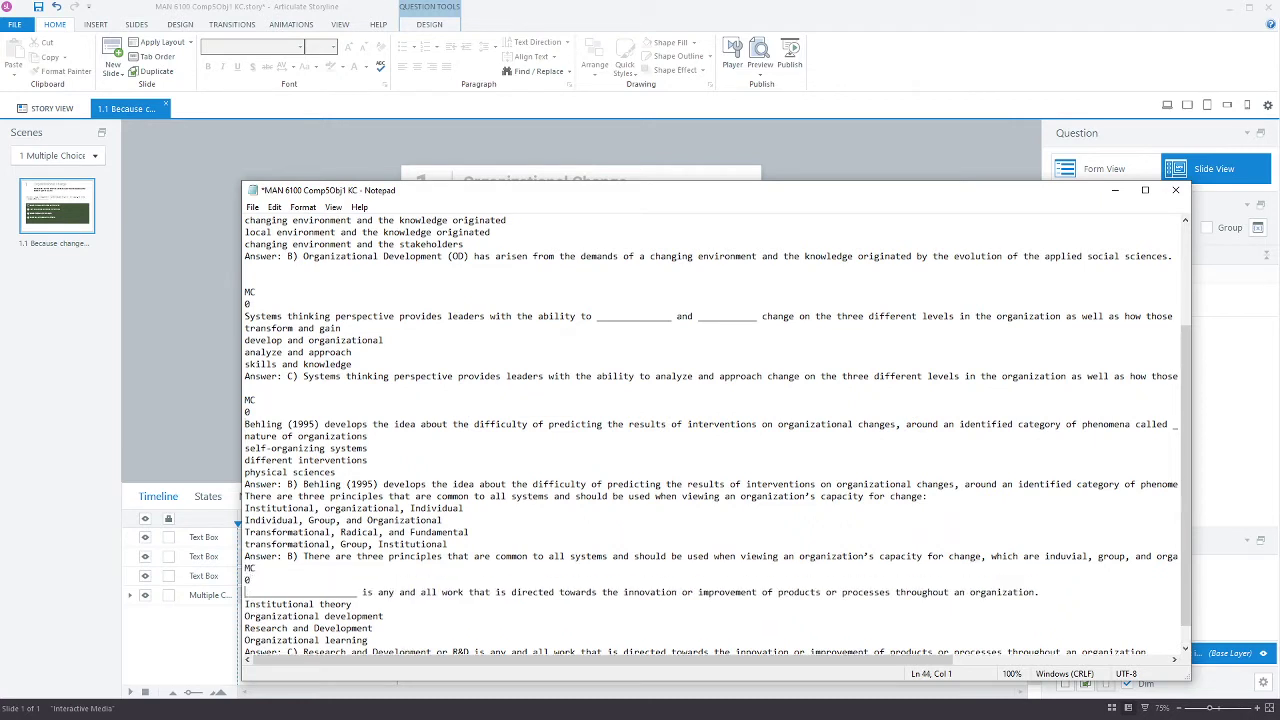
text(0)
- Add MC and 0 header lines above the three principles question and delete an extra blank line
key(Return)
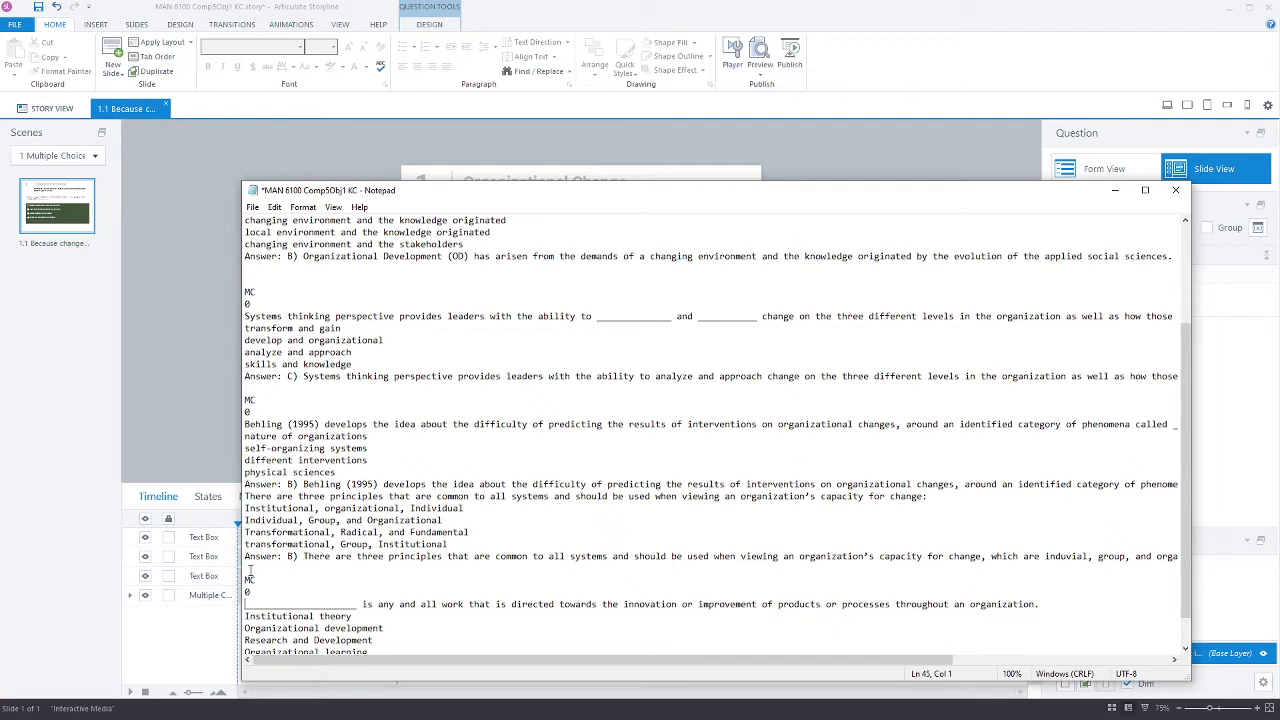
click(244, 496)
key(Return)
text(MC)
key(Return)
text(0)
key(Return)
scroll(280, 500, down, 2)
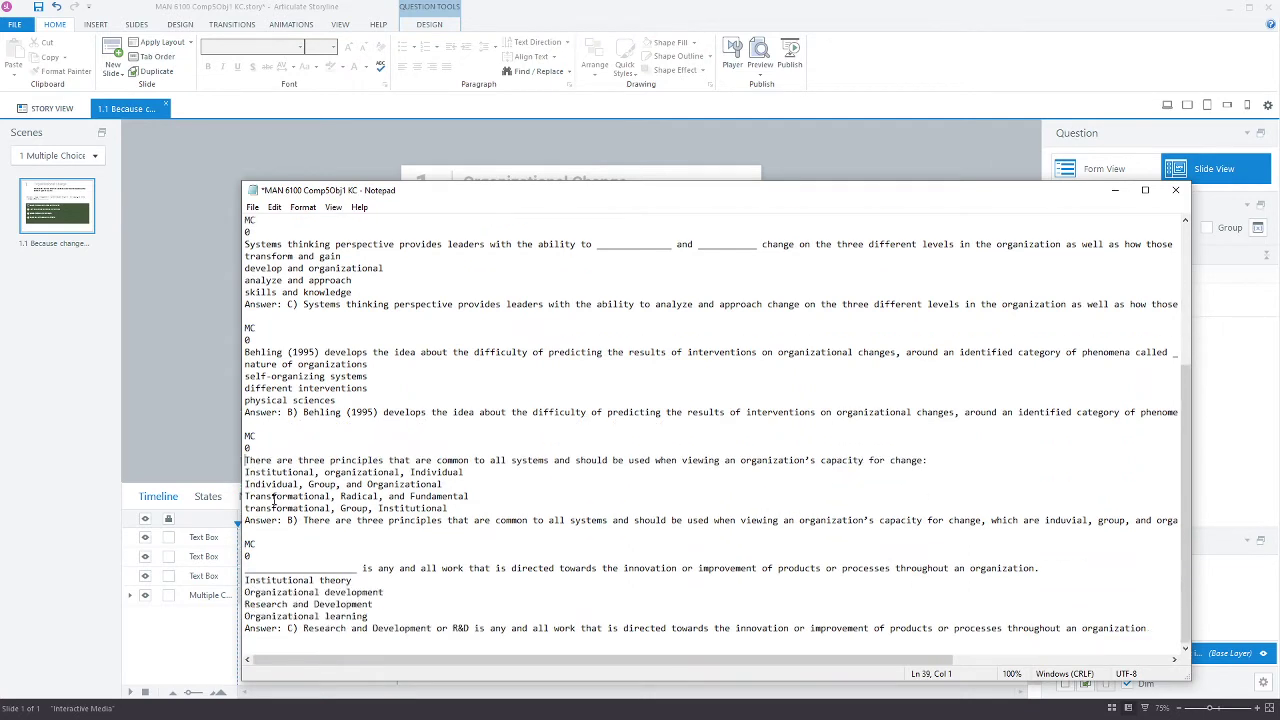
scroll(283, 487, up, 6)
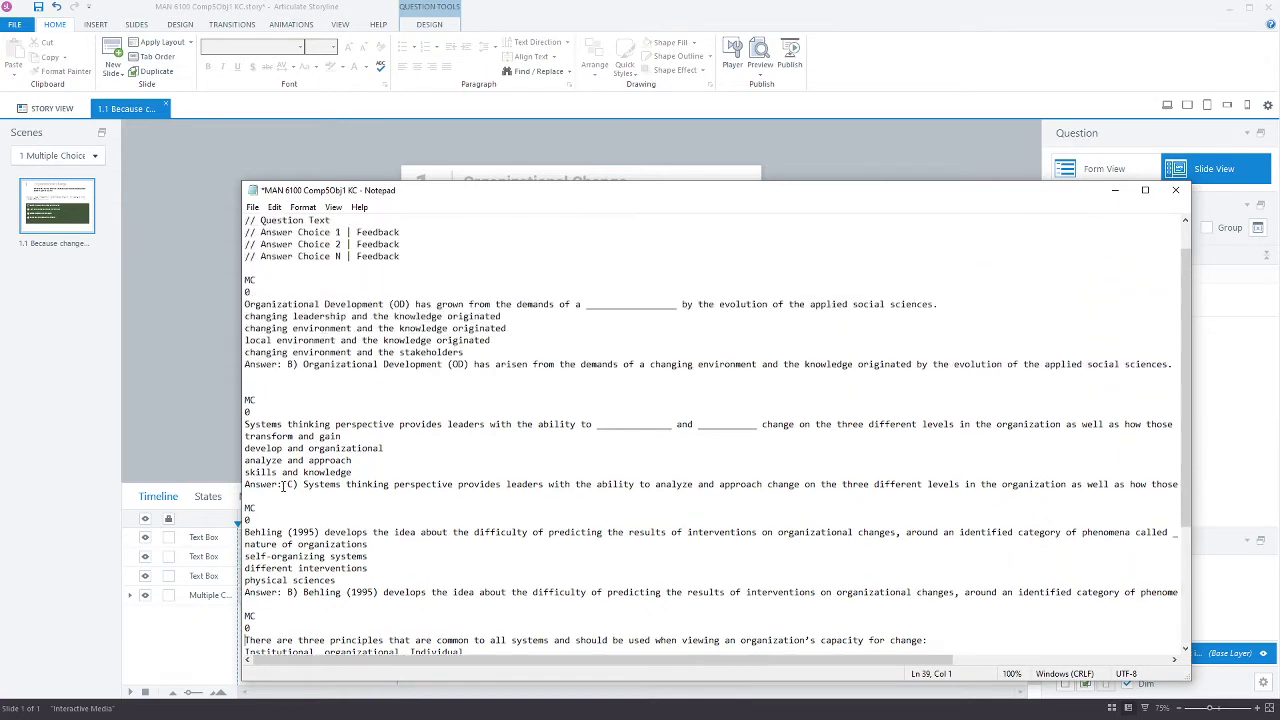
key(Delete)
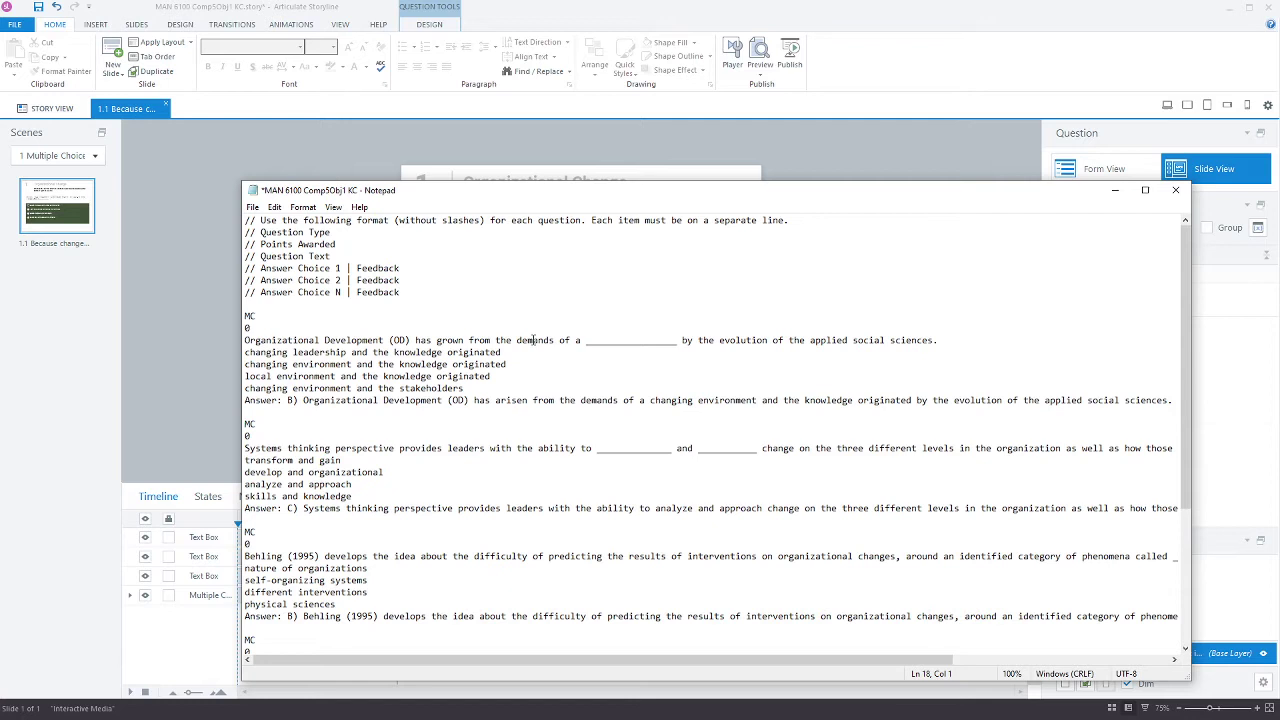
- Put an asterisk before the correct answer of the first two questions
click(341, 340)
drag(299, 400, 287, 400)
key(Left)
click(245, 352)
text(*)
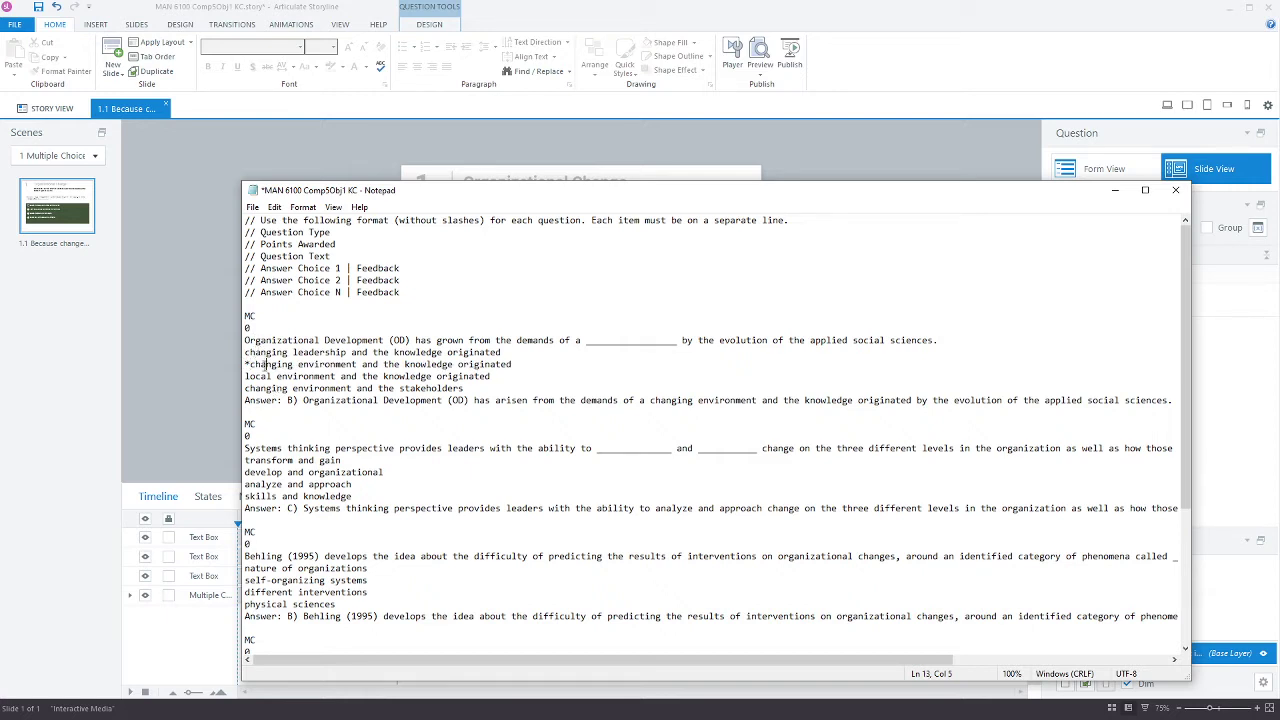
click(266, 388)
text(*)
- Asterisk the self-organizing systems and Individual, Group, and Organizational answers, moving to Research and Development
scroll(288, 484, down, 1)
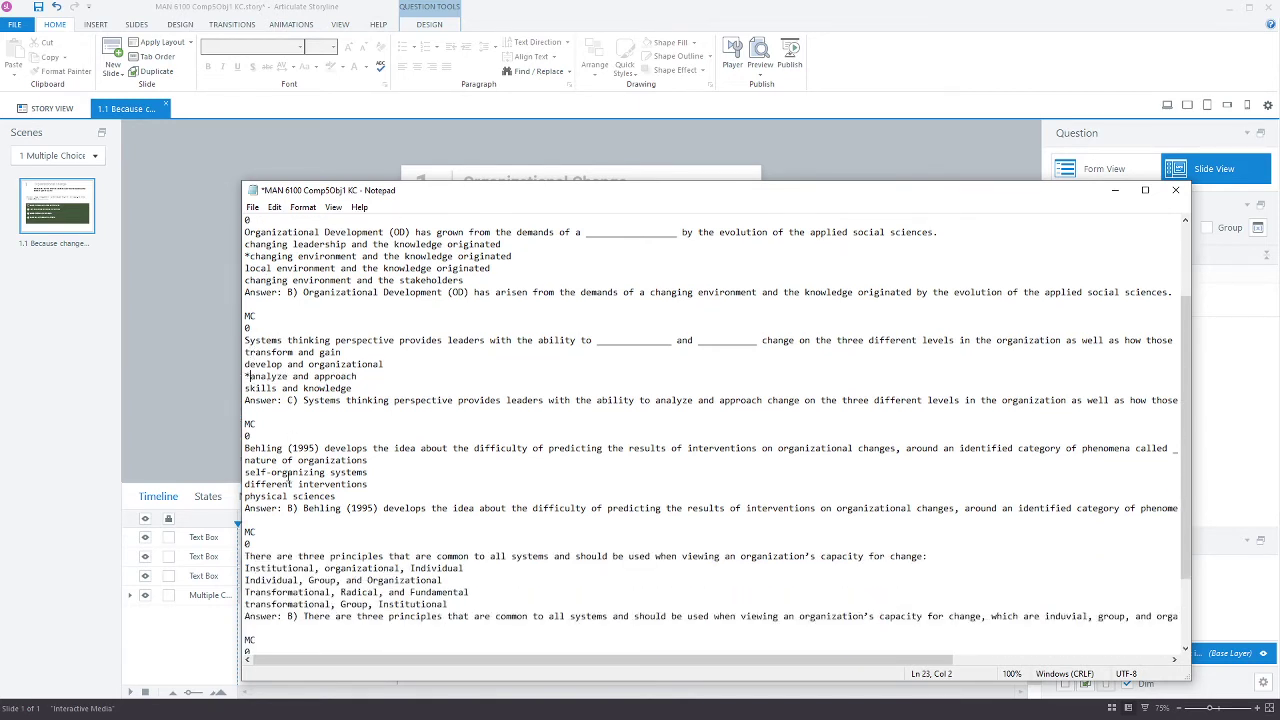
click(245, 472)
text(*)
scroll(295, 483, down, 2)
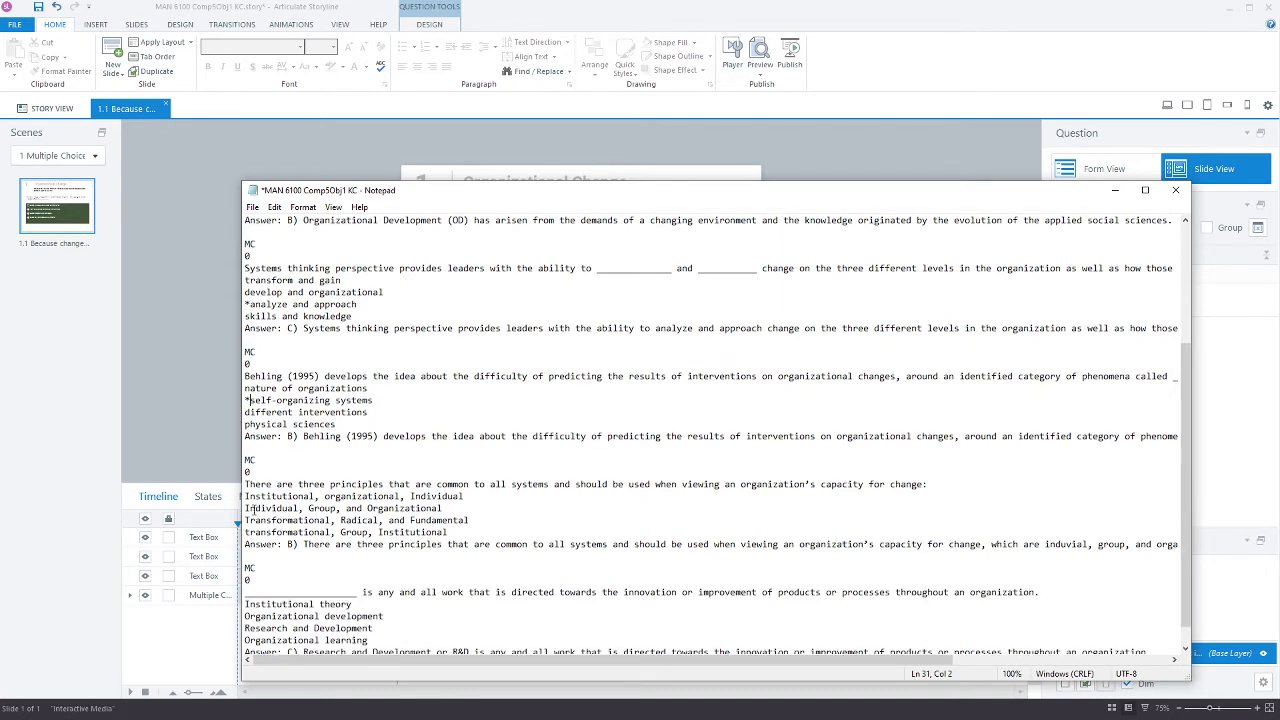
click(245, 508)
text(*)
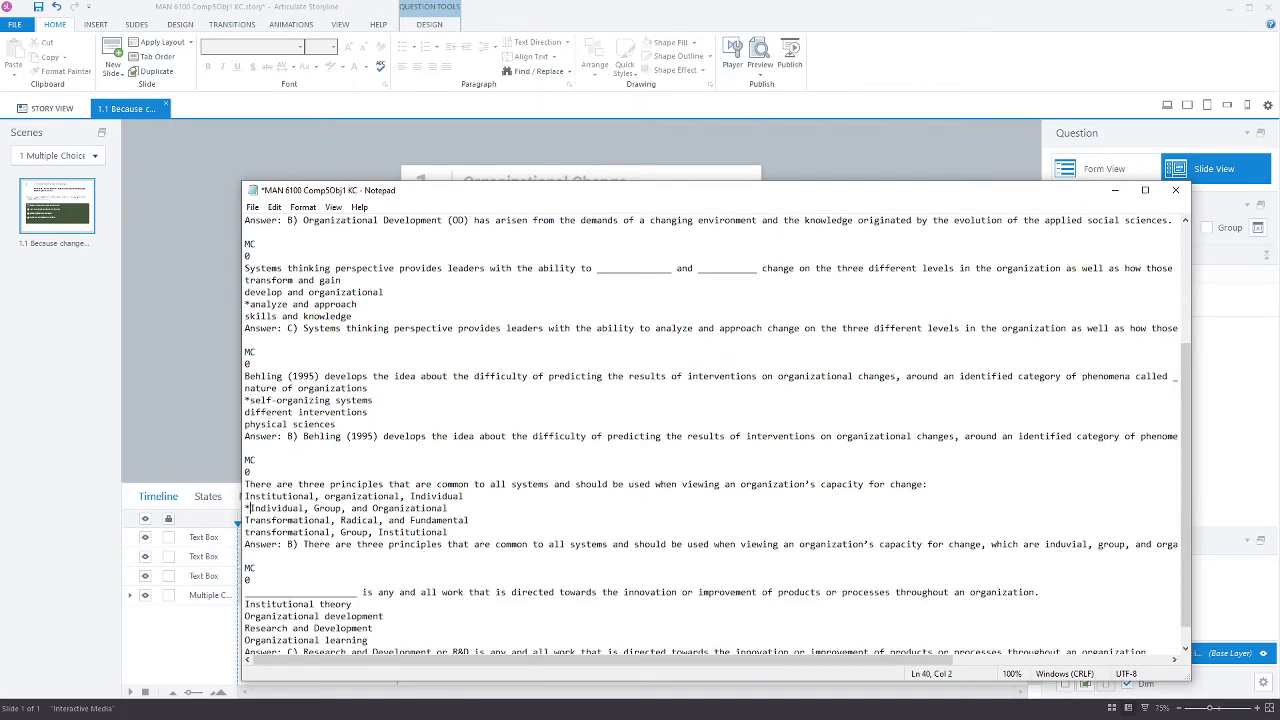
scroll(365, 517, down, 1)
click(245, 604)
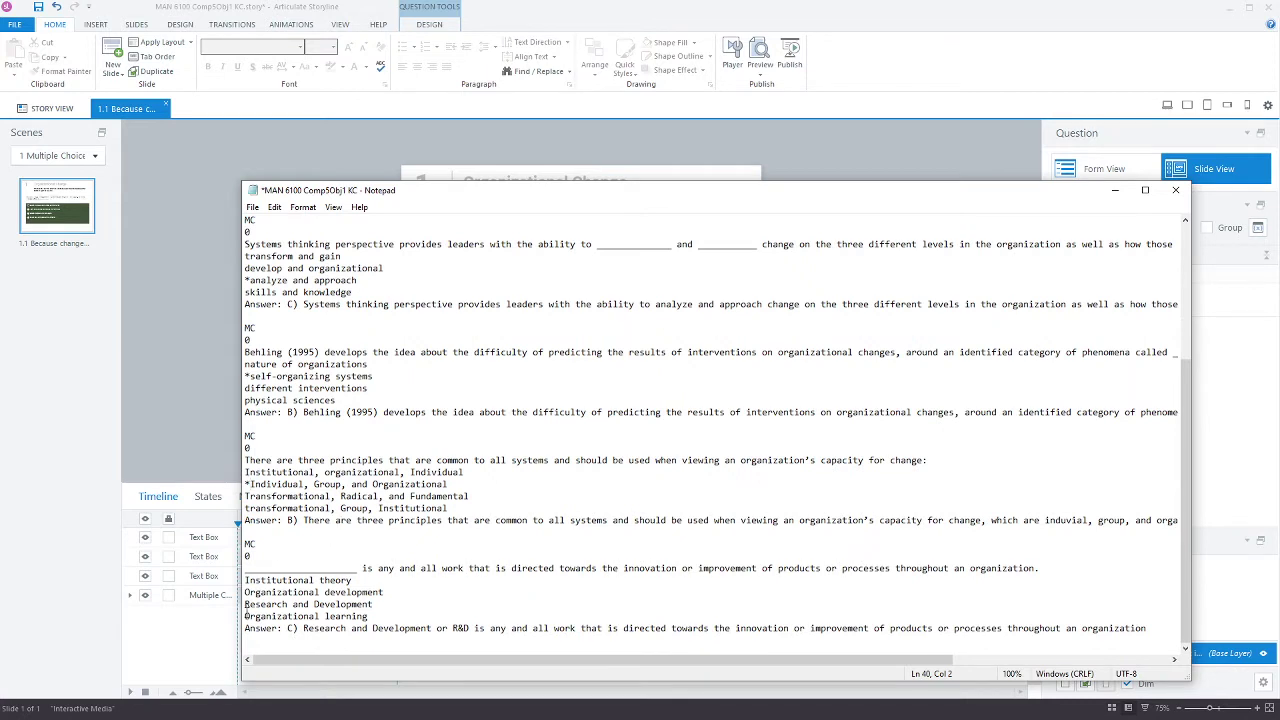
- Star Research and Development and attach the R&D explanation, without Answer: C), to the last choice
text(*)
click(300, 628)
key(shift+Home)
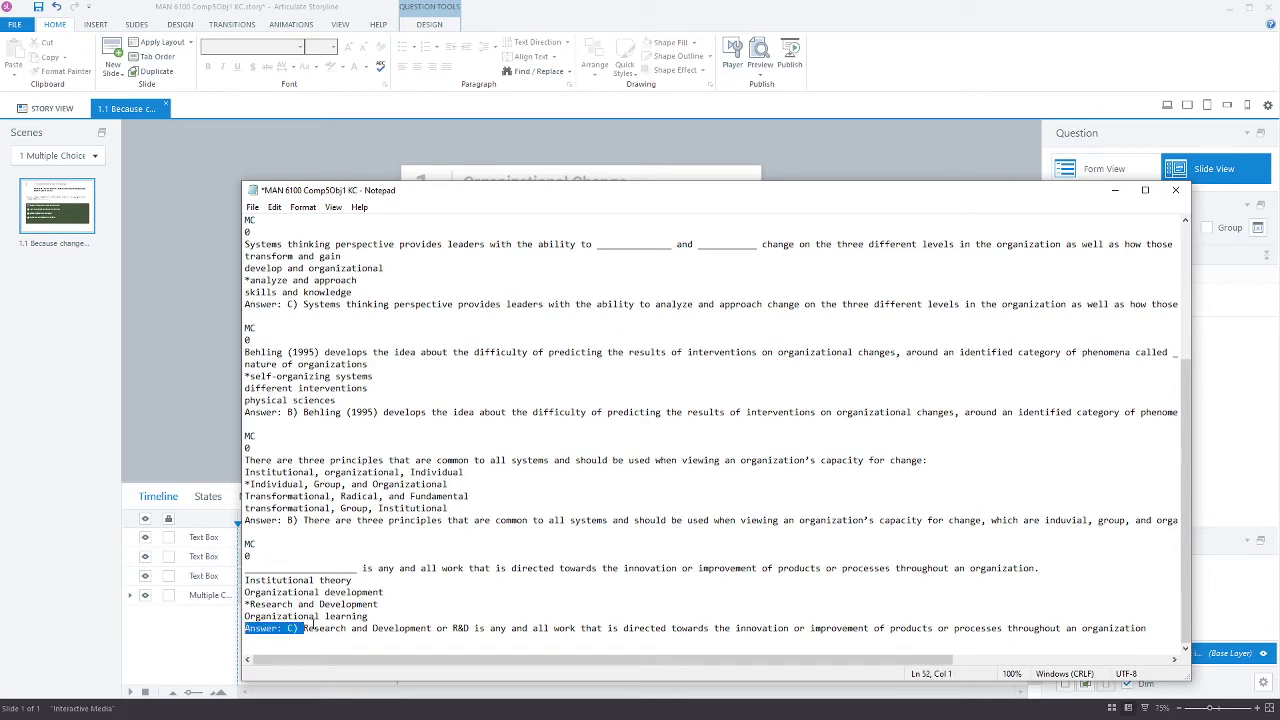
key(BackSpace)
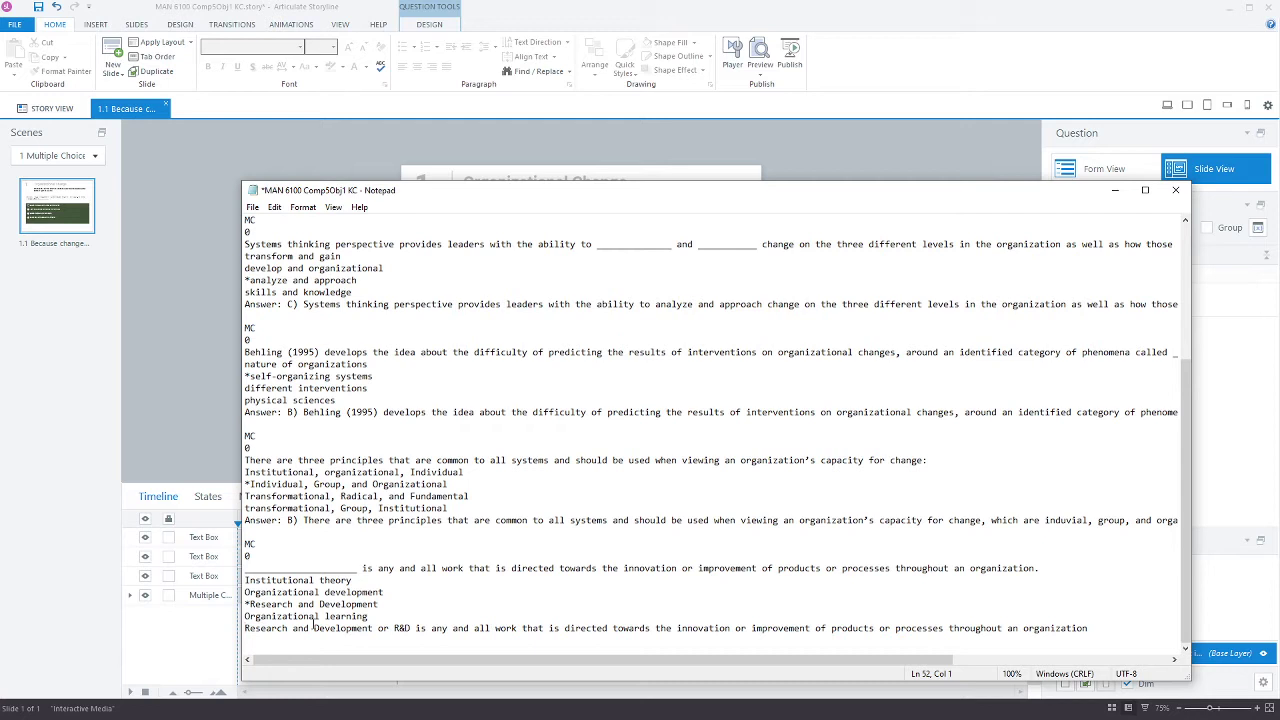
key(End)
key(Home)
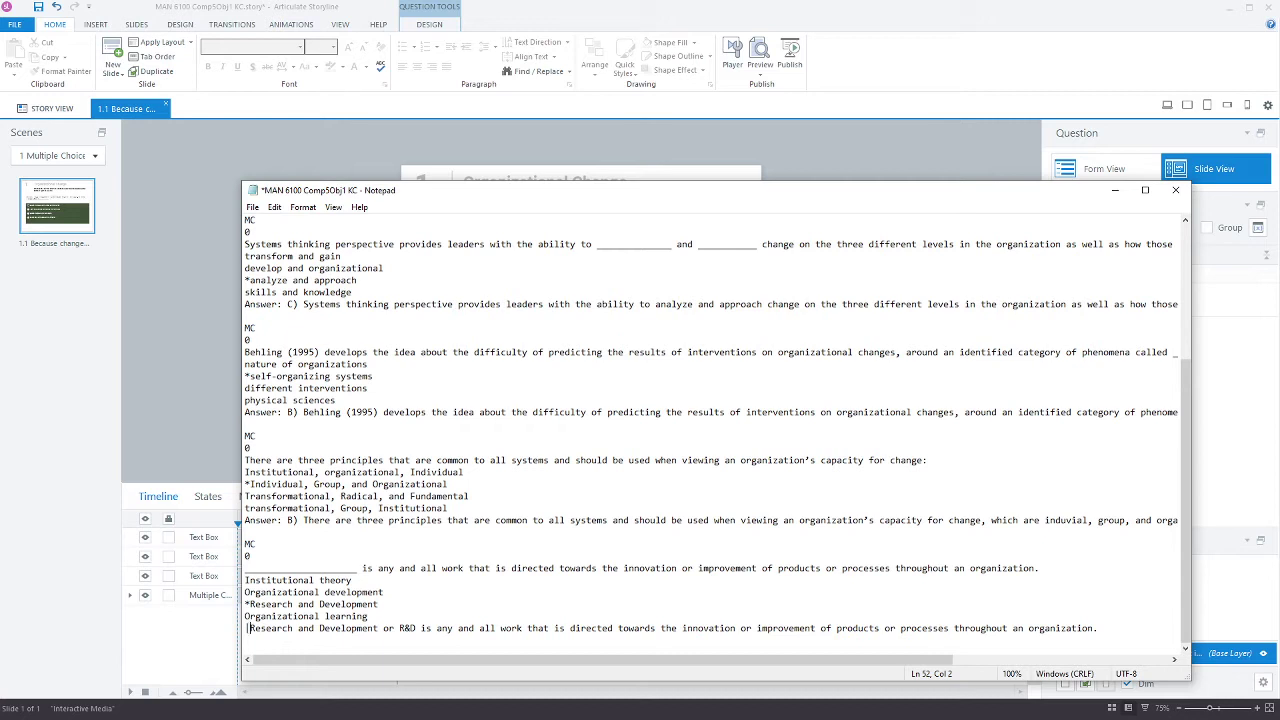
key(Up)
key(Down)
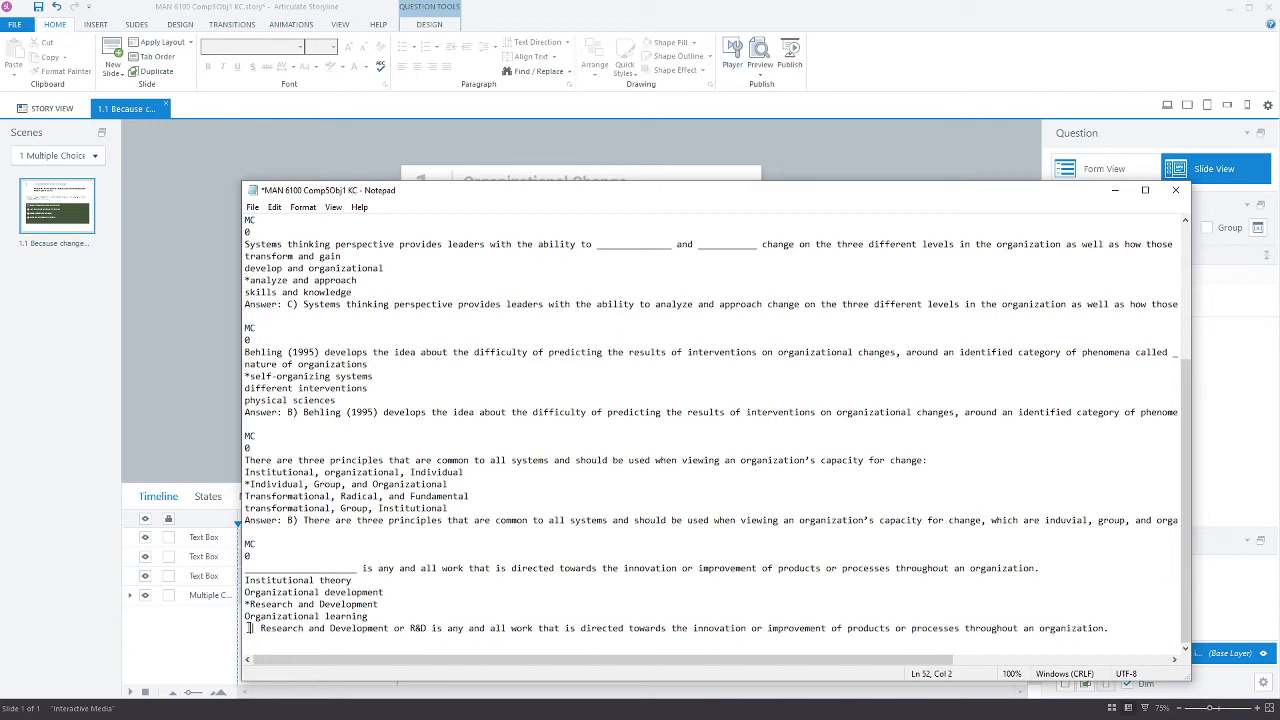
key(shift+End)
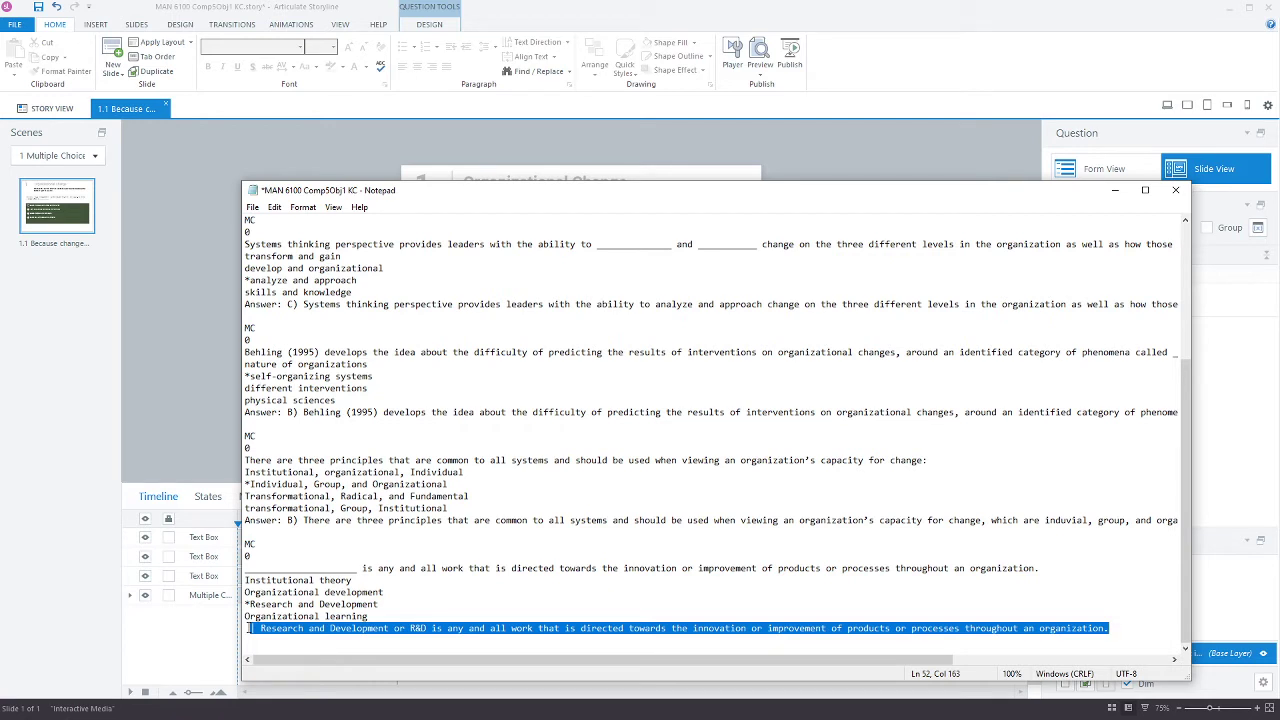
click(250, 628)
key(BackSpace)
key(BackSpace)
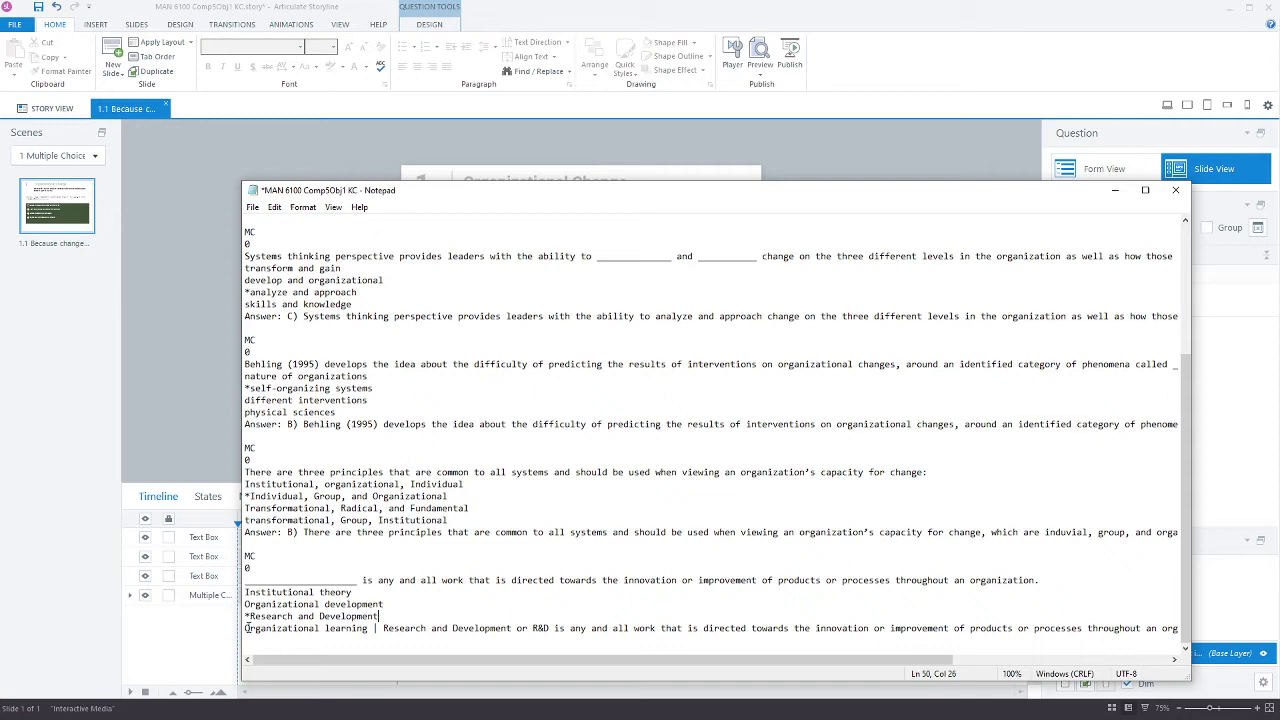
- Append the R&D feedback to the Research and Development, Organizational development and Institutional theory choices
text(| Research and Development or R&D is any and all work that is directed towards the innovation or improvement of products or processes throughout an organization.)
key(Up)
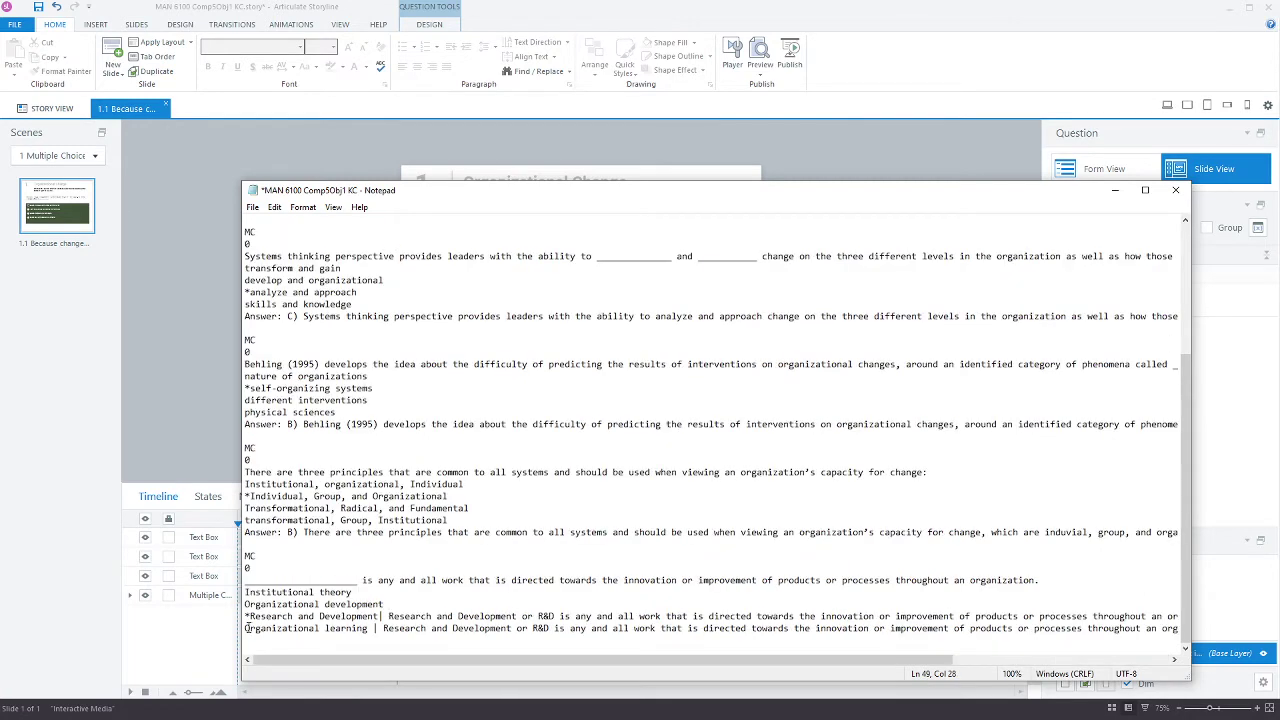
key(BackSpace)
text(| Research and Development or R&D is any and all work that is directed towards the innovation or improvement of products or processes throughout an organization.)
key(Up)
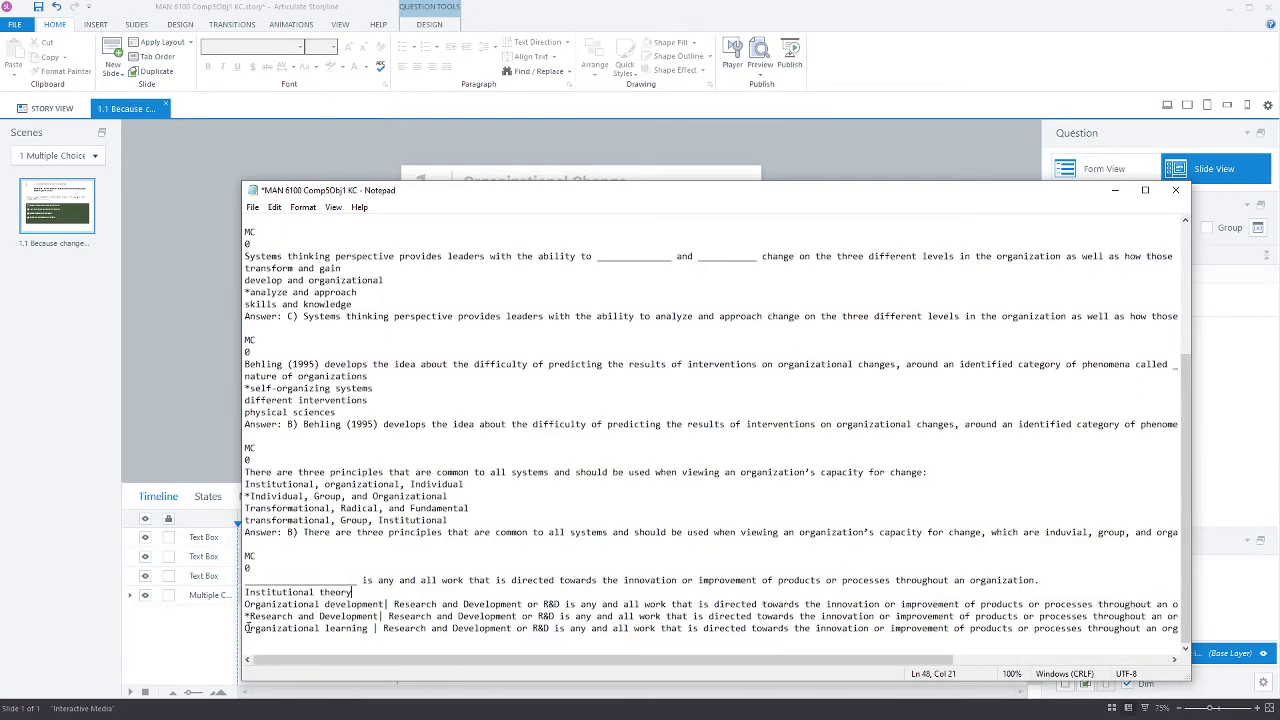
text(| Research and Development or R&D is any and all work that is directed towards the innovation or improvement of products or processes throughout an organization.)
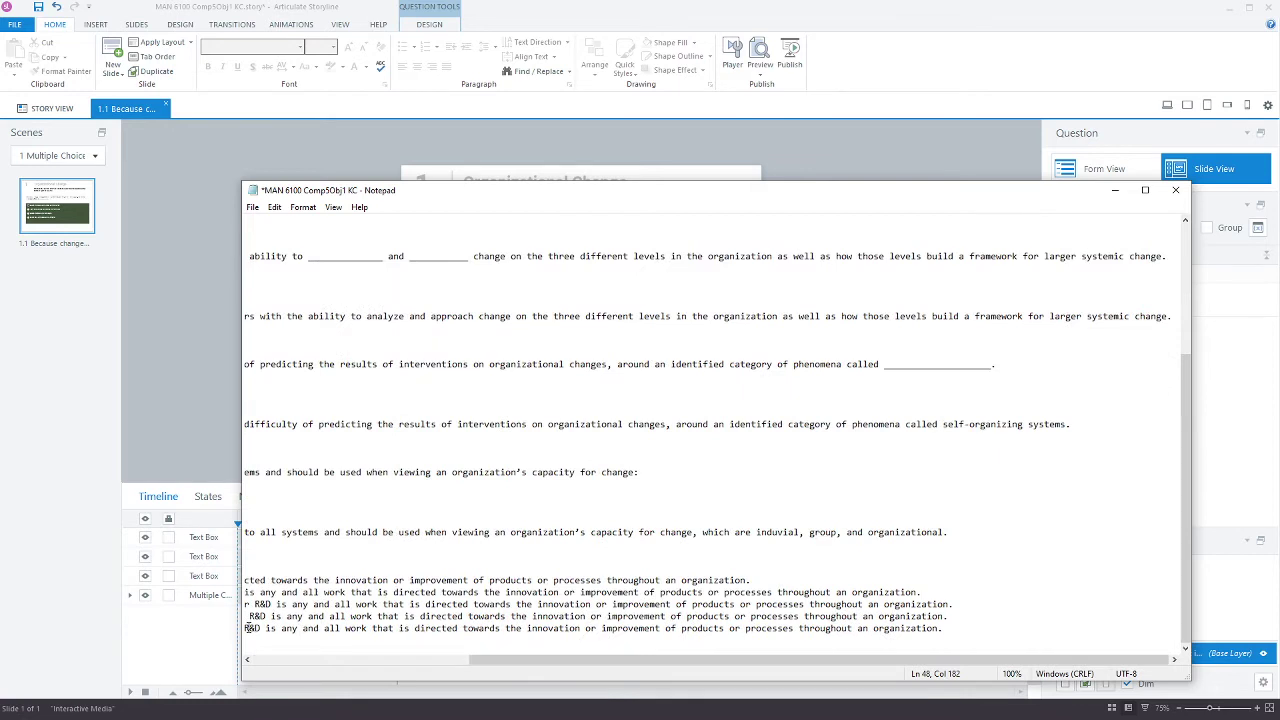
- Strip Answer: B) from the three-principles explanation and join it as pipe feedback onto the last choice
key(Home)
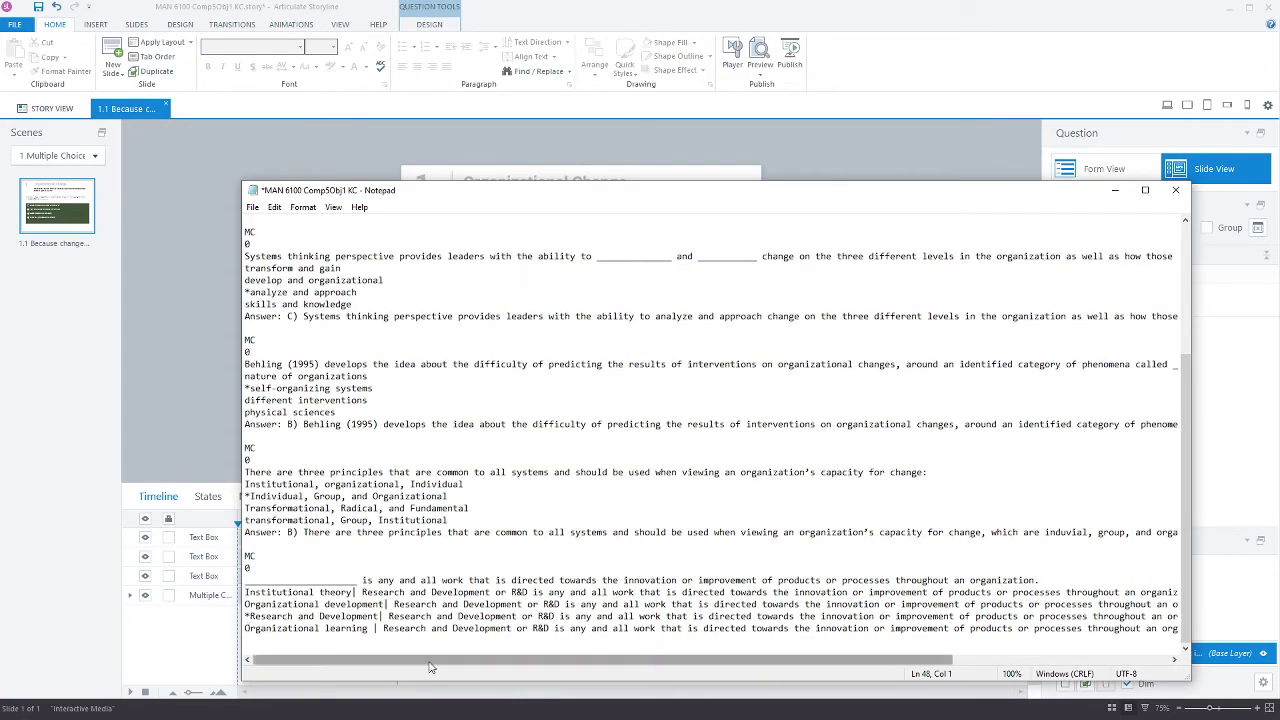
key(shift+Home)
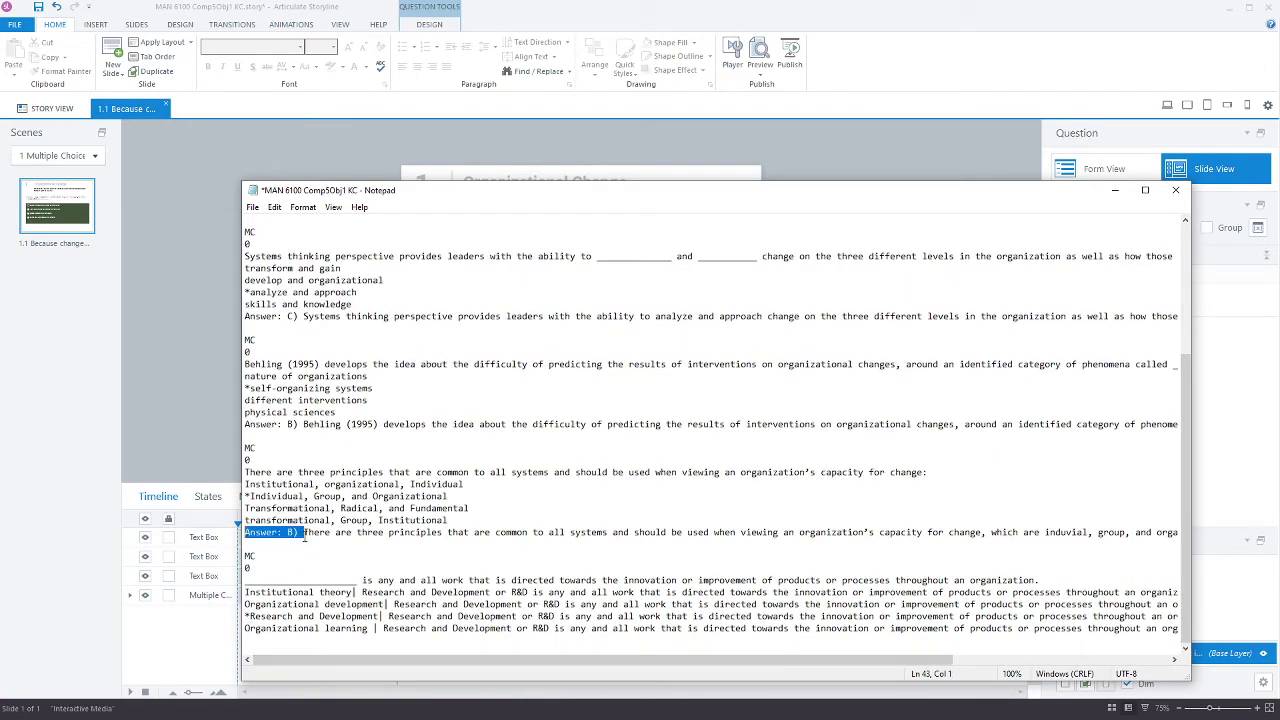
key(BackSpace)
text(|)
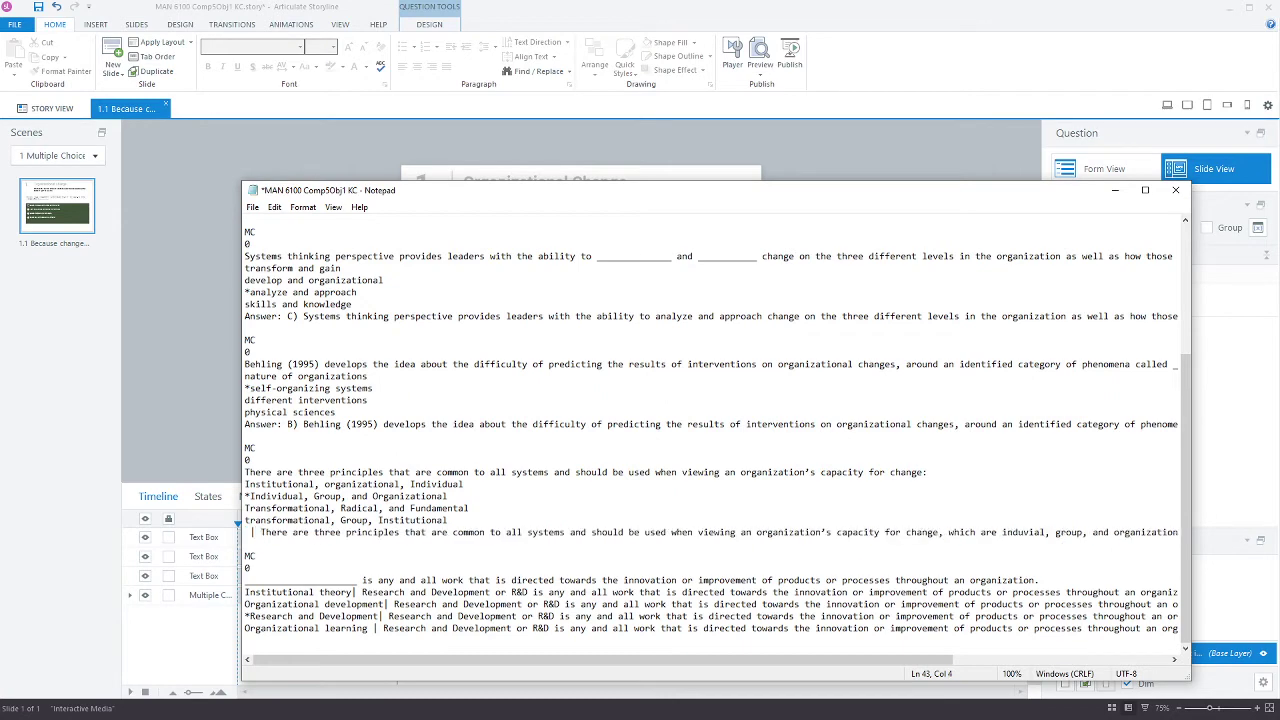
key(shift+End)
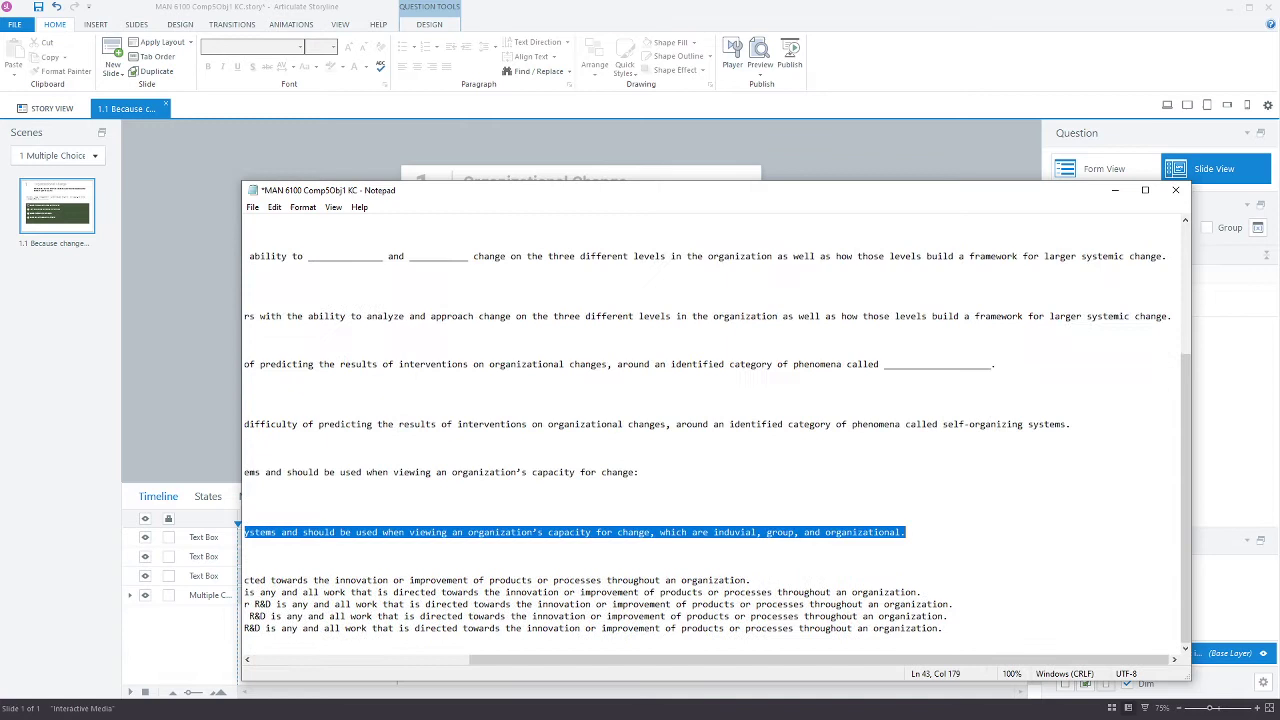
key(Home)
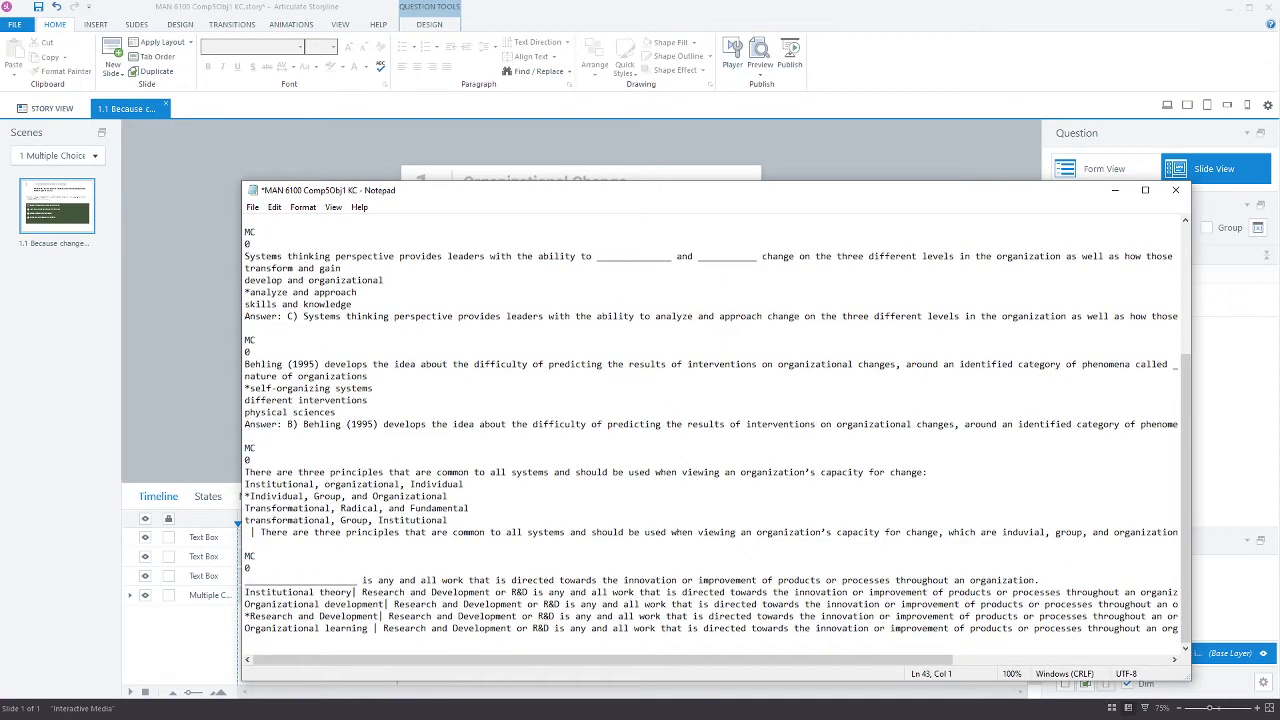
key(BackSpace)
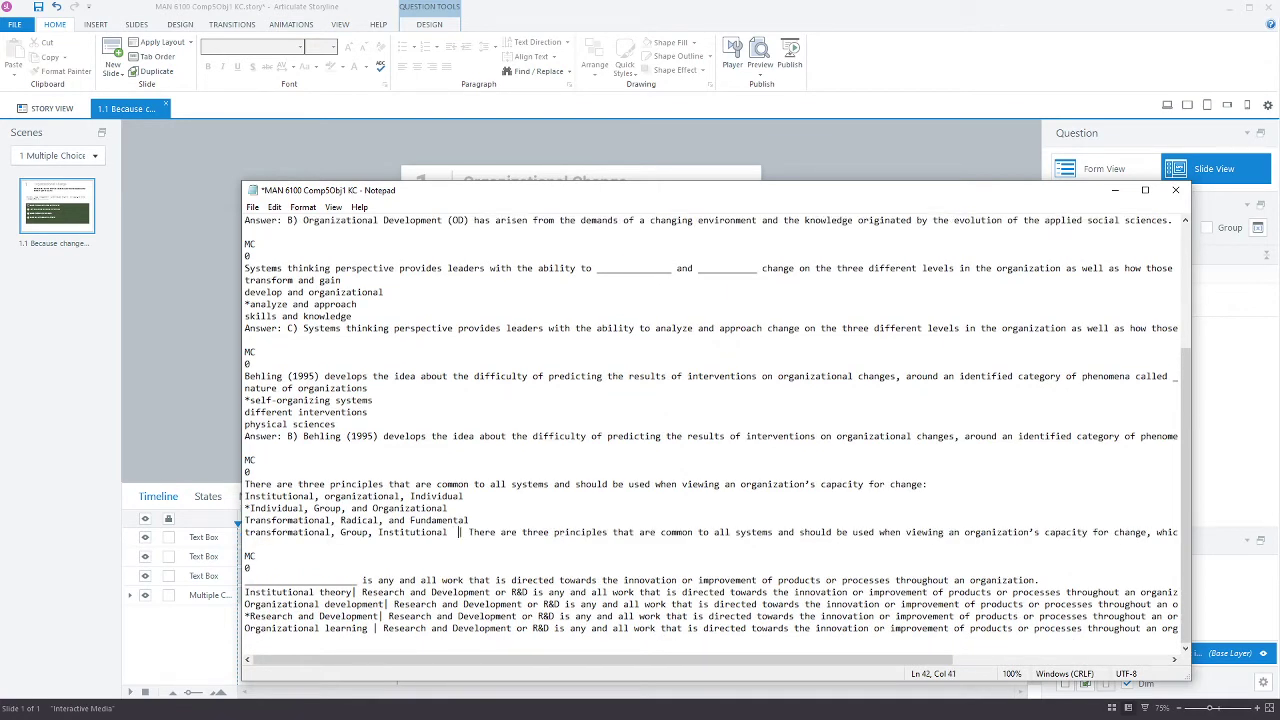
key(BackSpace)
- Append the three-principles feedback to the remaining choices, including Individual, Group and Institutional, organizational
key(End)
key(ctrl+v)
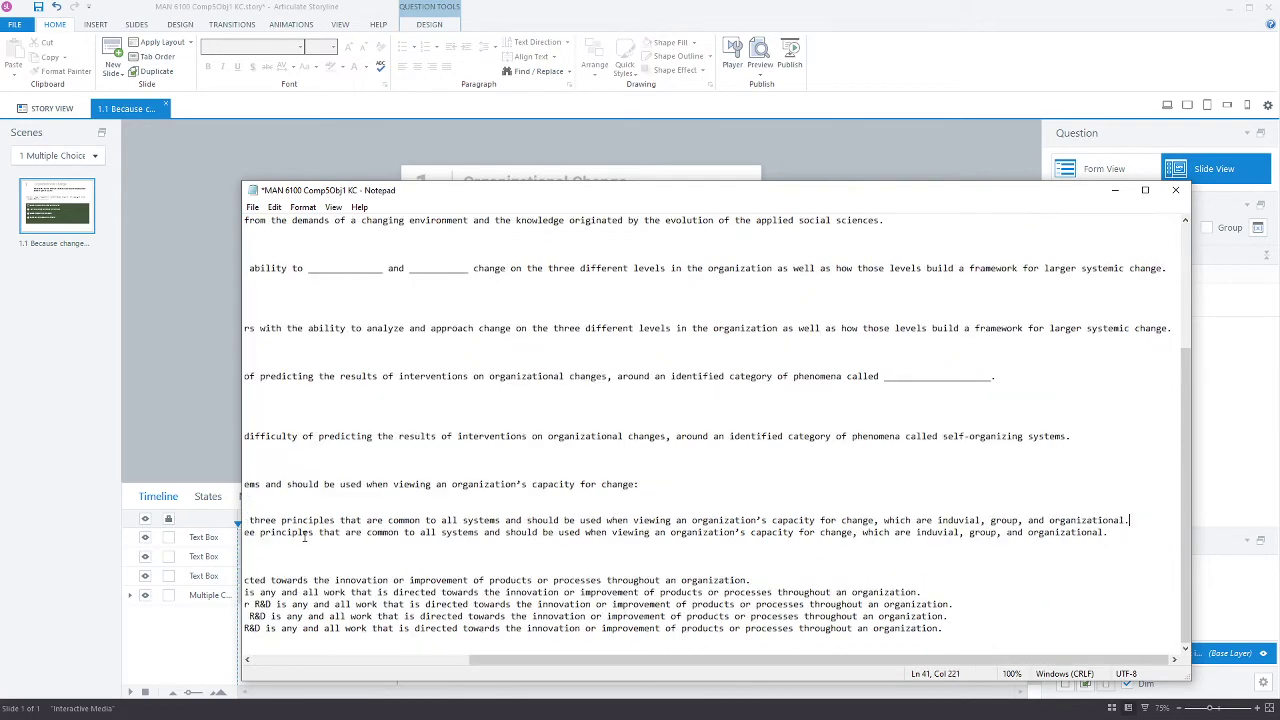
key(Up)
key(End)
key(ctrl+v)
key(Up)
key(End)
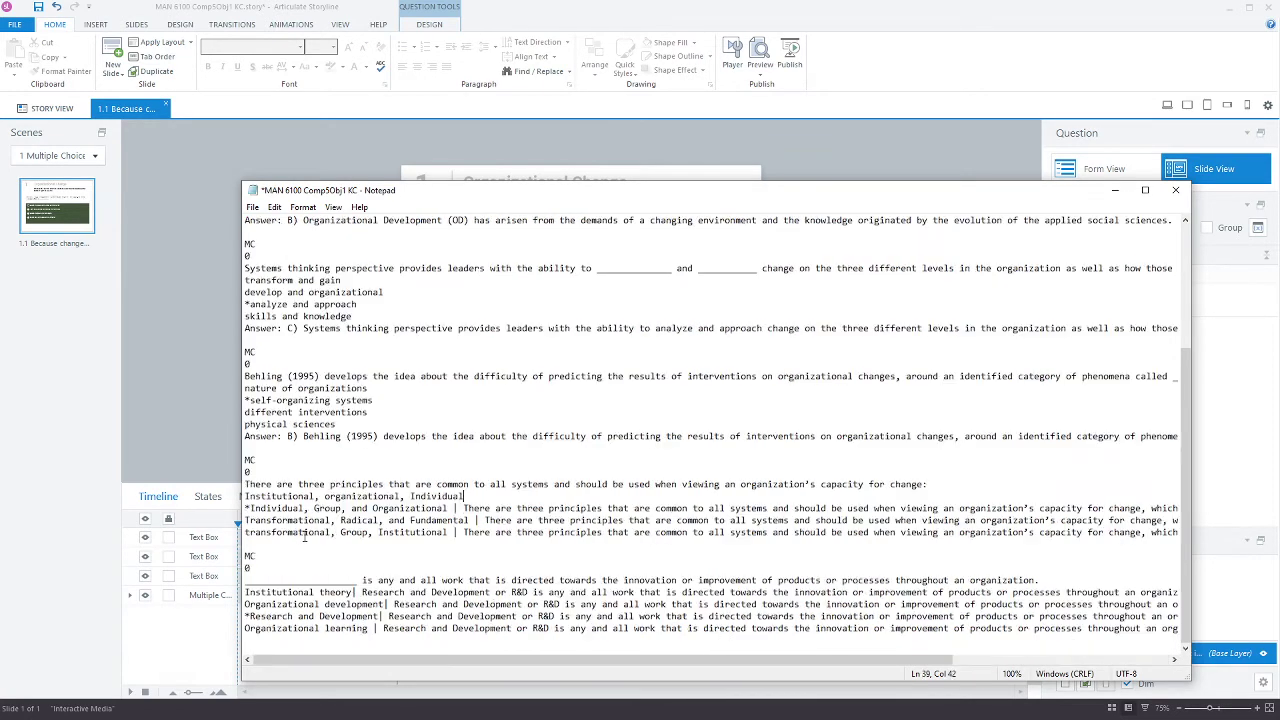
key(ctrl+v)
- Turn the Behling explanation into pipe feedback and append it to all four of its choices
key(Up)
key(Up)
key(Up)
key(Left)
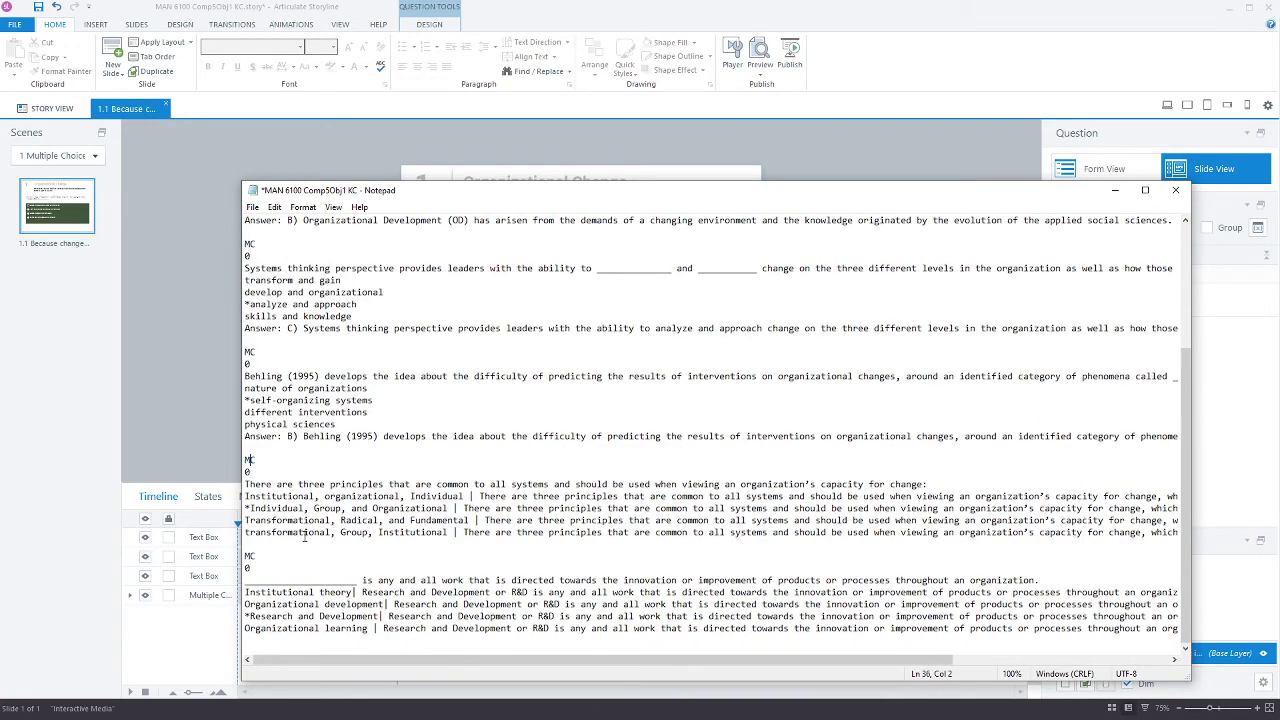
key(Delete)
key(Delete)
key(Delete)
key(Delete)
key(Delete)
key(Delete)
key(Delete)
key(Delete)
key(Delete)
key(Delete)
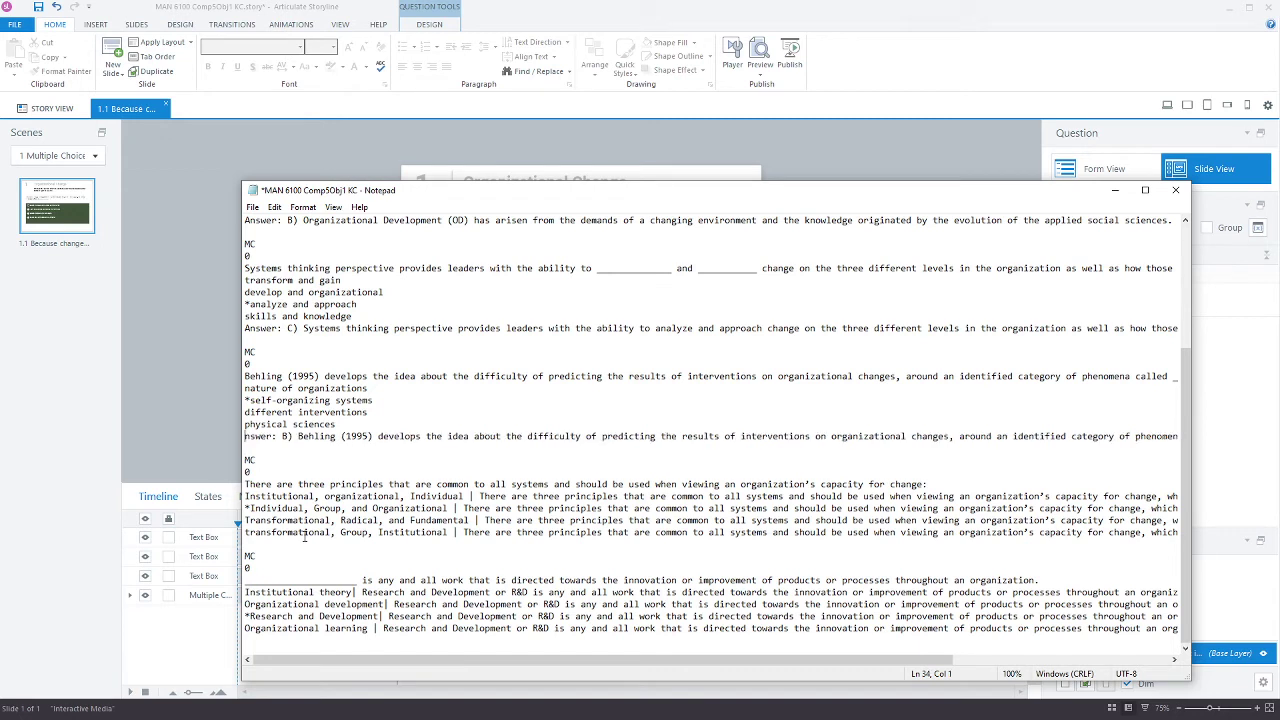
text(|)
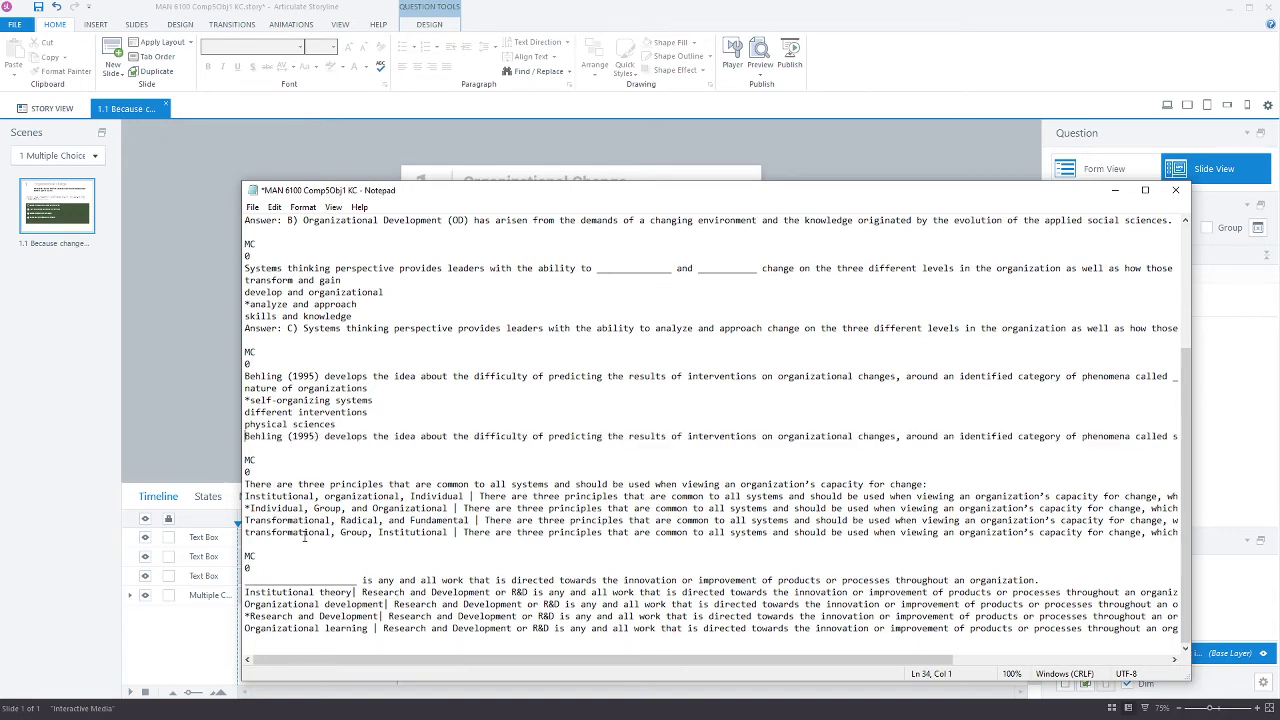
key(shift+End)
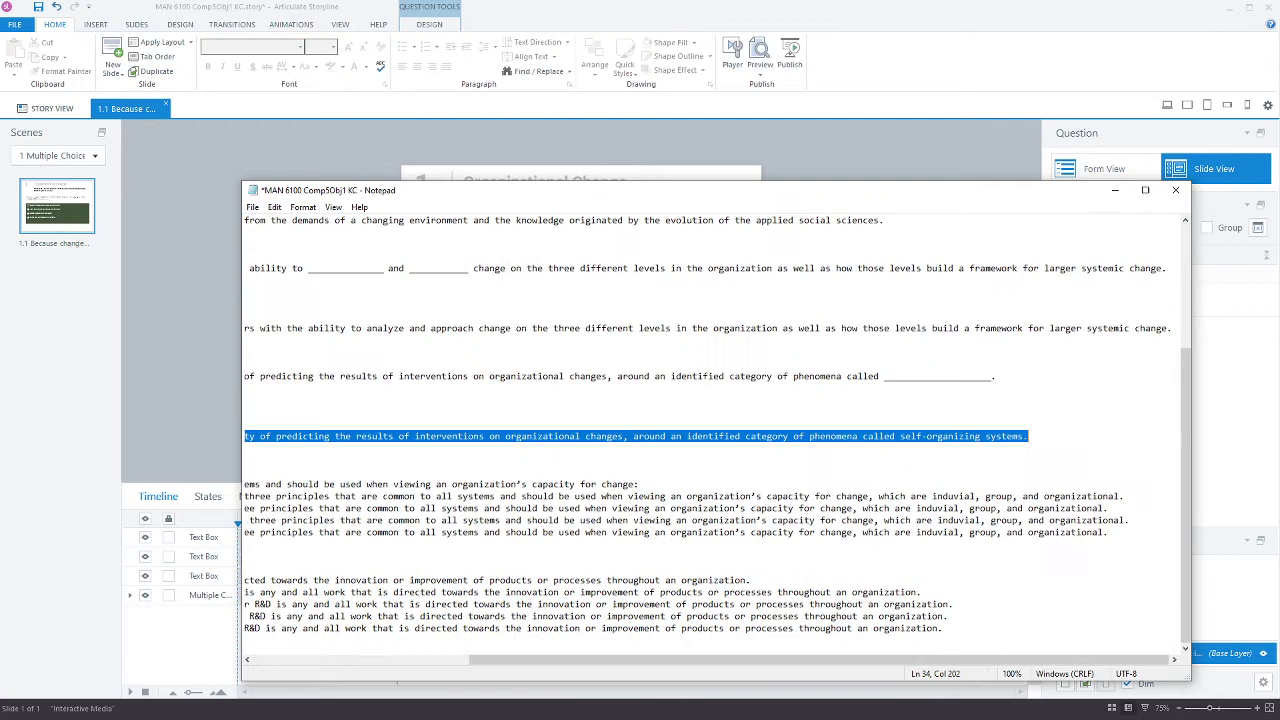
key(Up)
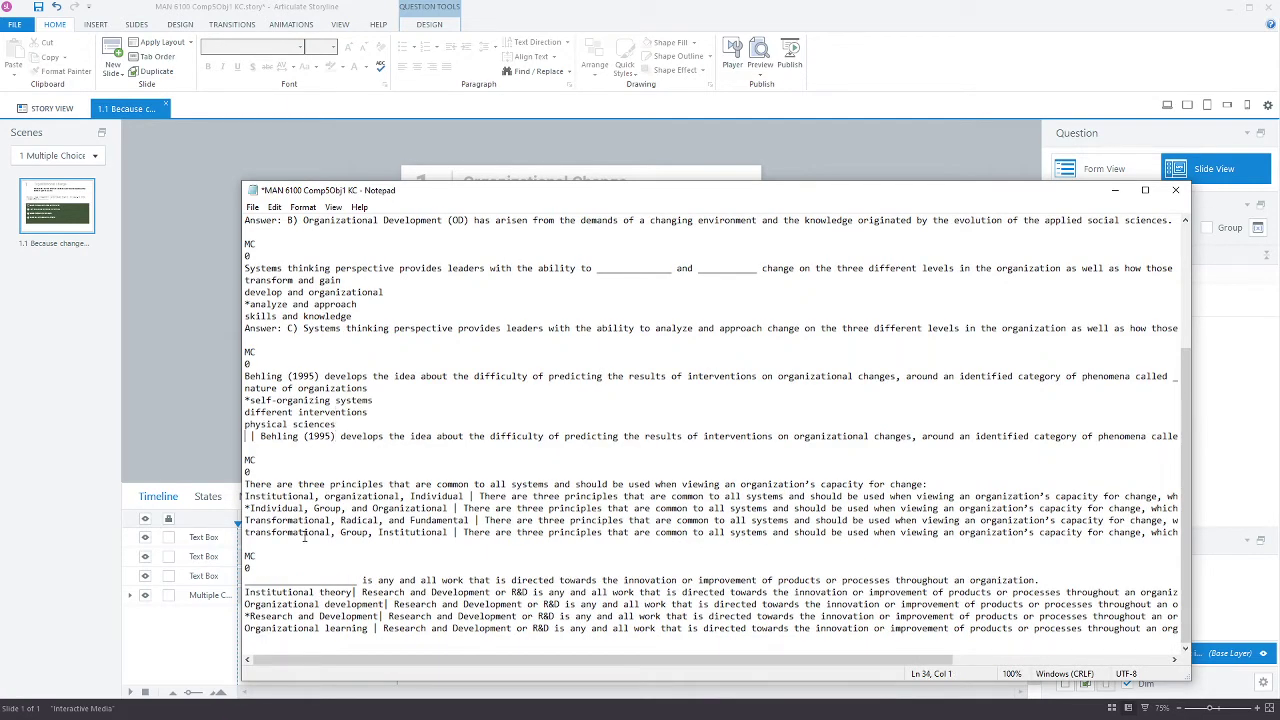
key(BackSpace)
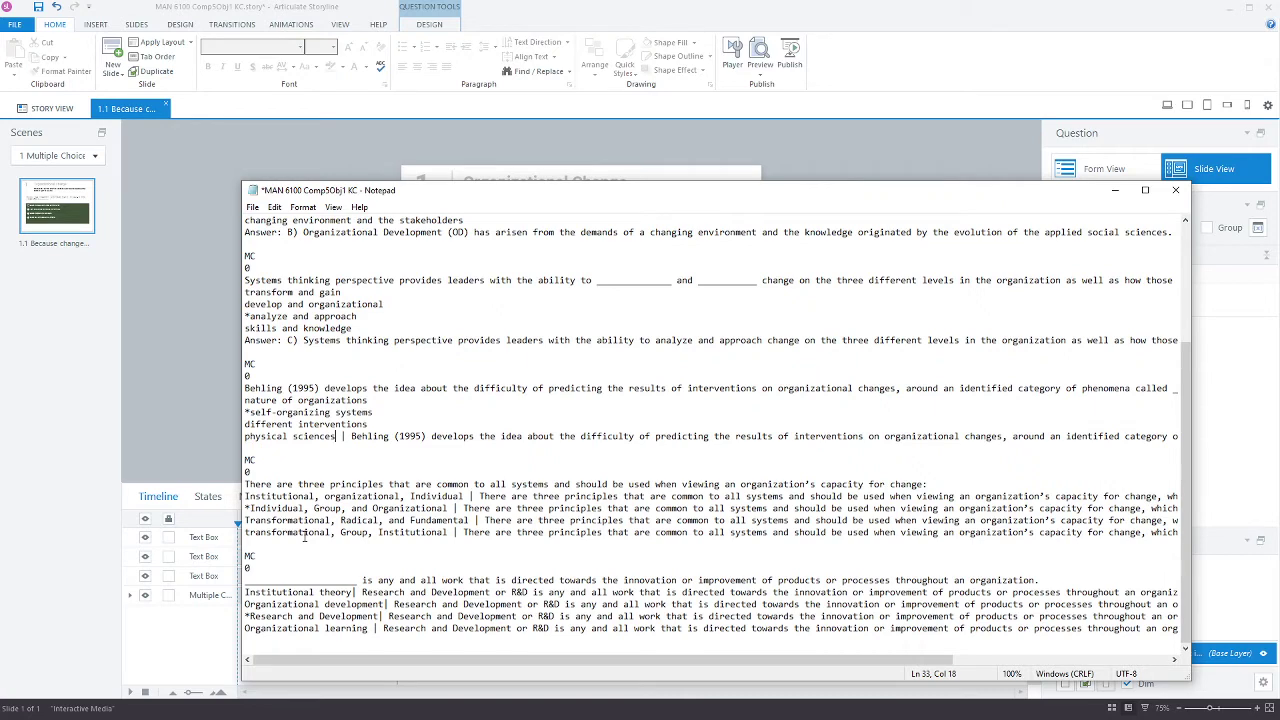
key(Up)
text(| Behling (1995) develops the idea about the difficulty of predicting the results of interventions on organizational changes, around an identified category of phenomena called self-organizing systems.)
key(Up)
text(| Behling (1995) develops the idea about the difficulty of predicting the results of interventions on organizational changes, around an identified category of phenomena called self-organizing systems.)
key(Up)
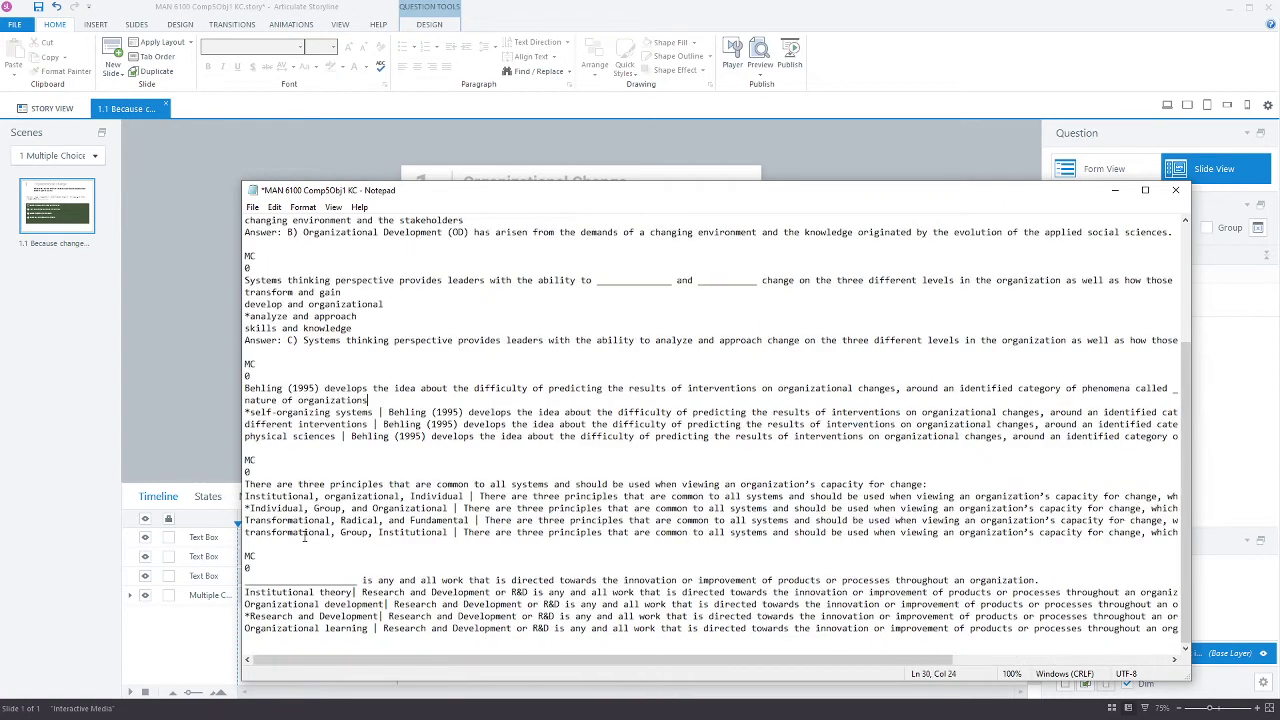
text(| Behling (1995) develops the idea about the difficulty of predicting the results of interventions on organizational changes, around an identified category of phenomena called self-organizing systems.)
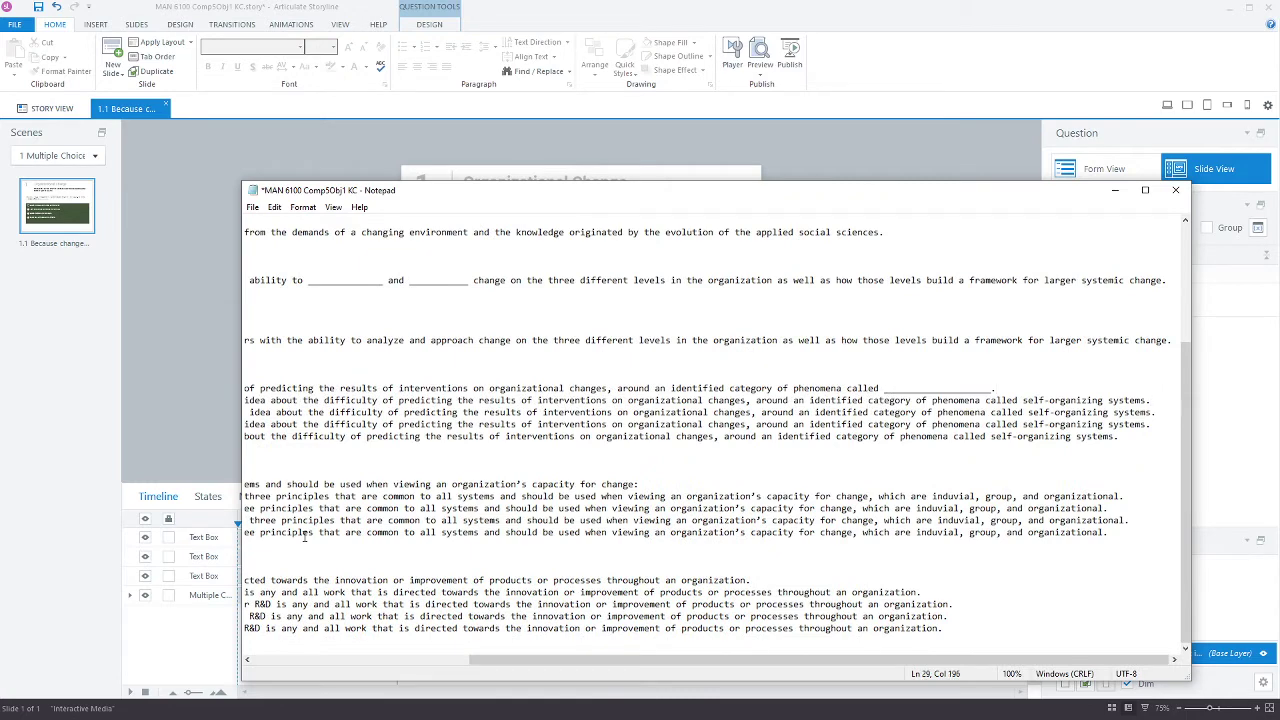
- Remove Answer: C) from the Systems thinking explanation and join it as pipe feedback onto skills and knowledge
key(Home)
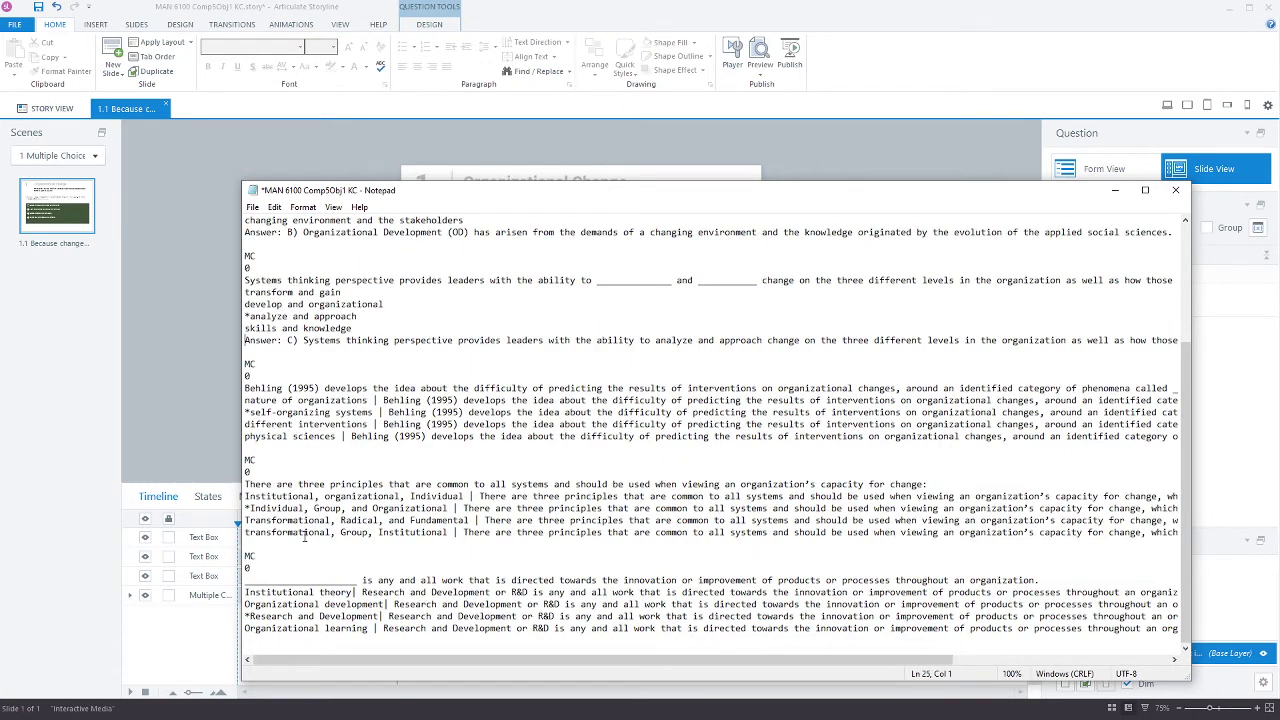
key(Delete)
key(Delete)
key(Delete)
key(Delete)
key(Delete)
key(Delete)
key(Delete)
key(Delete)
key(Delete)
key(Delete)
key(Delete)
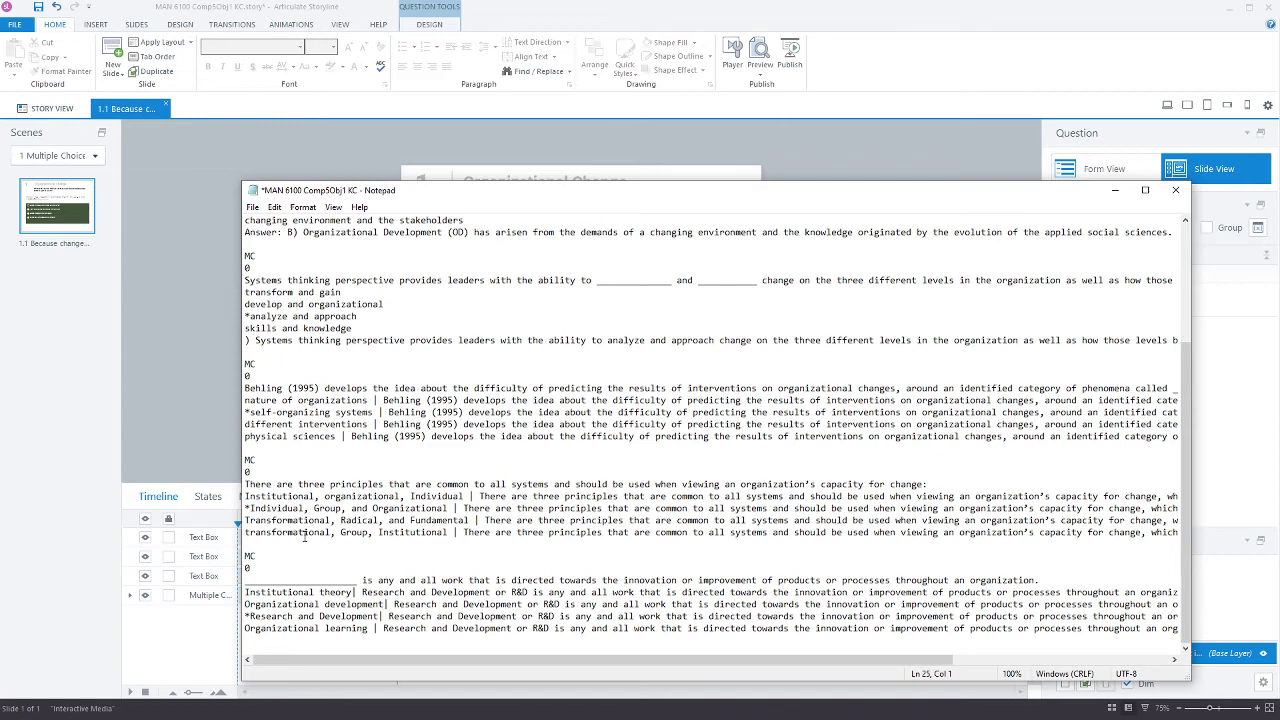
key(Right)
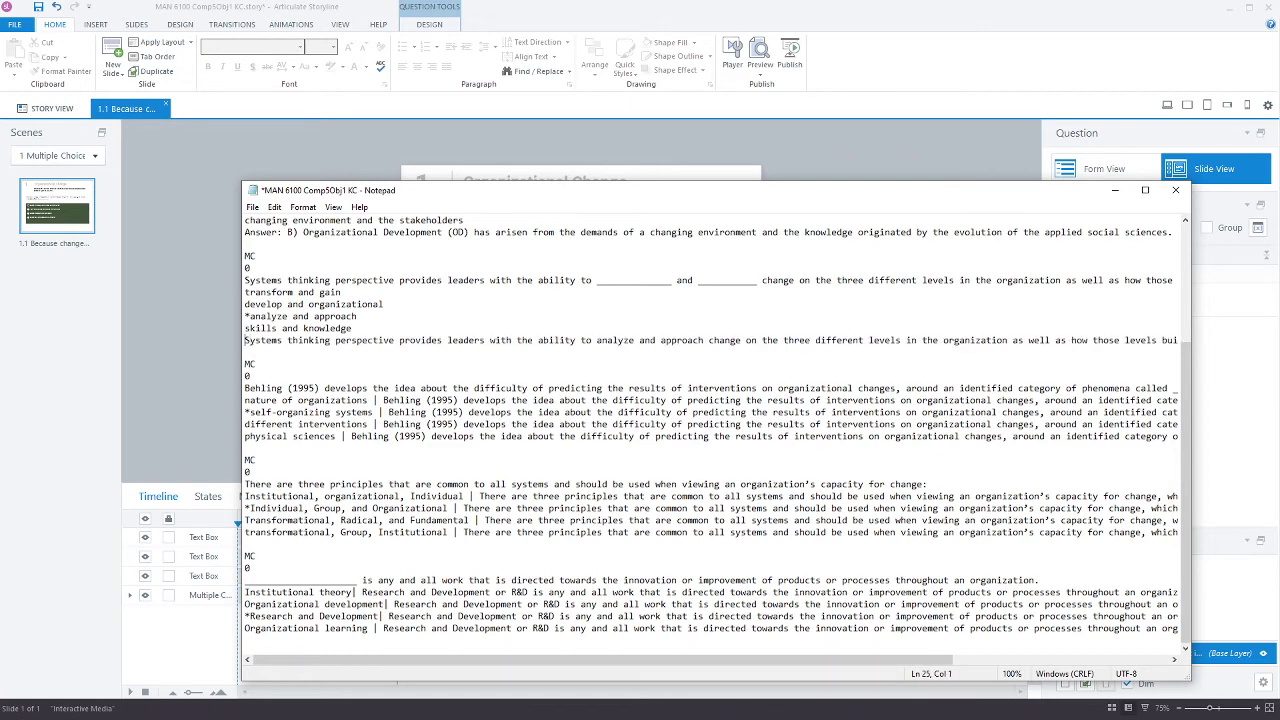
key(ctrl+z)
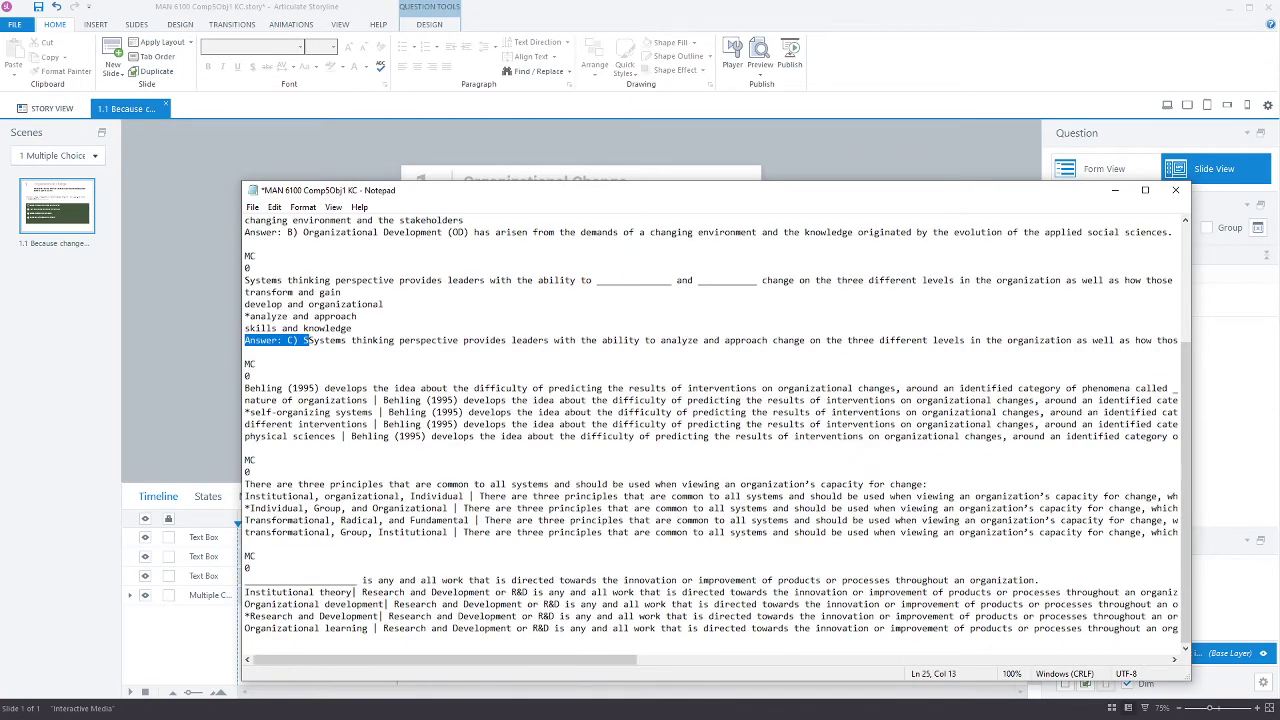
key(ctrl+z)
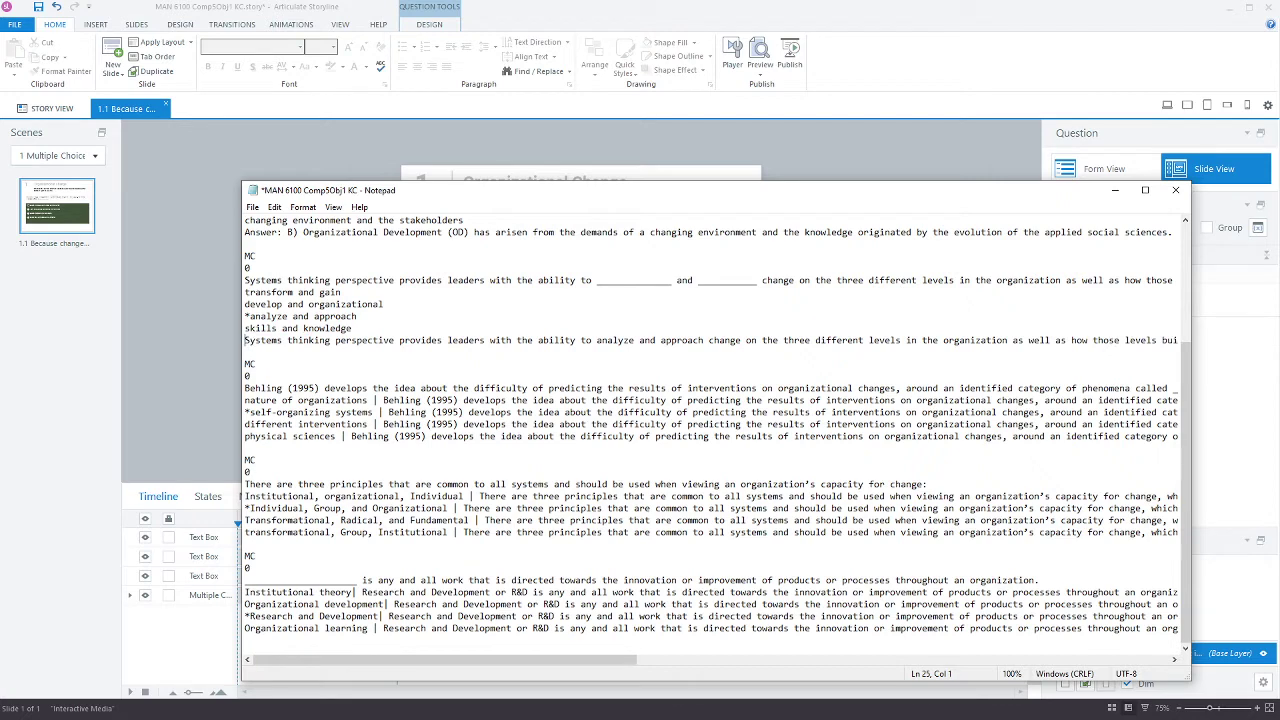
text(|)
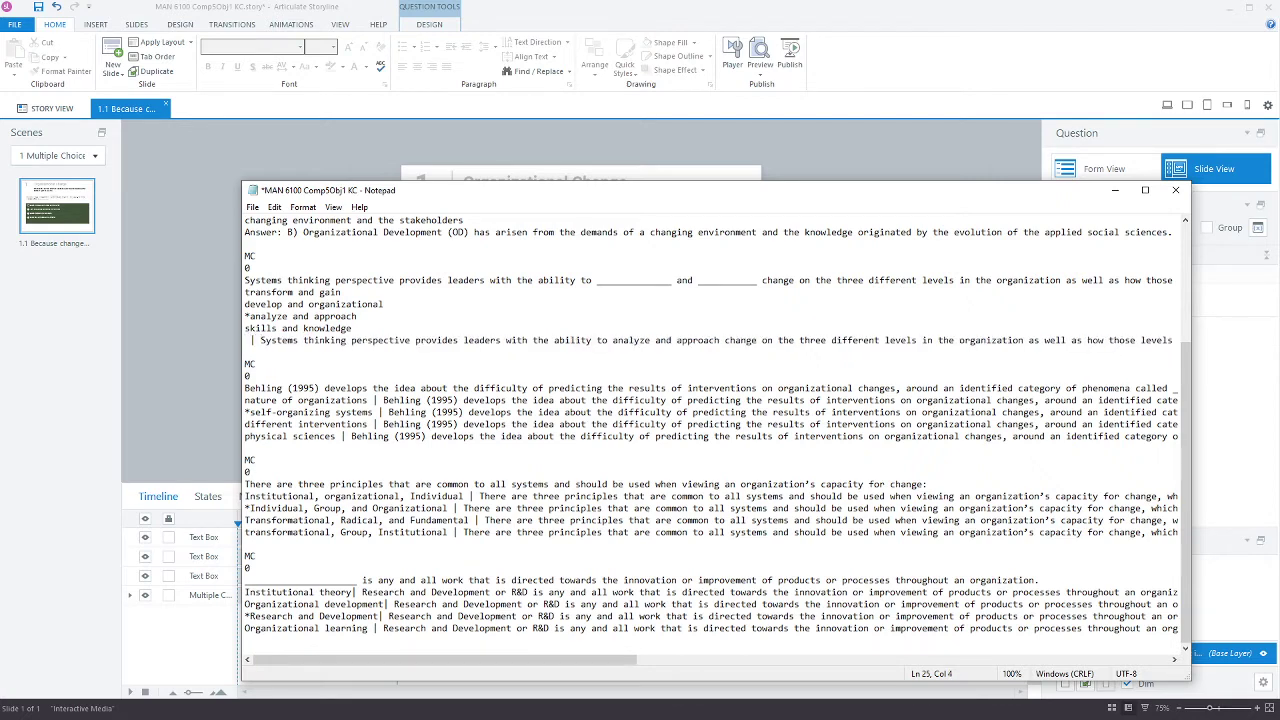
key(shift+End)
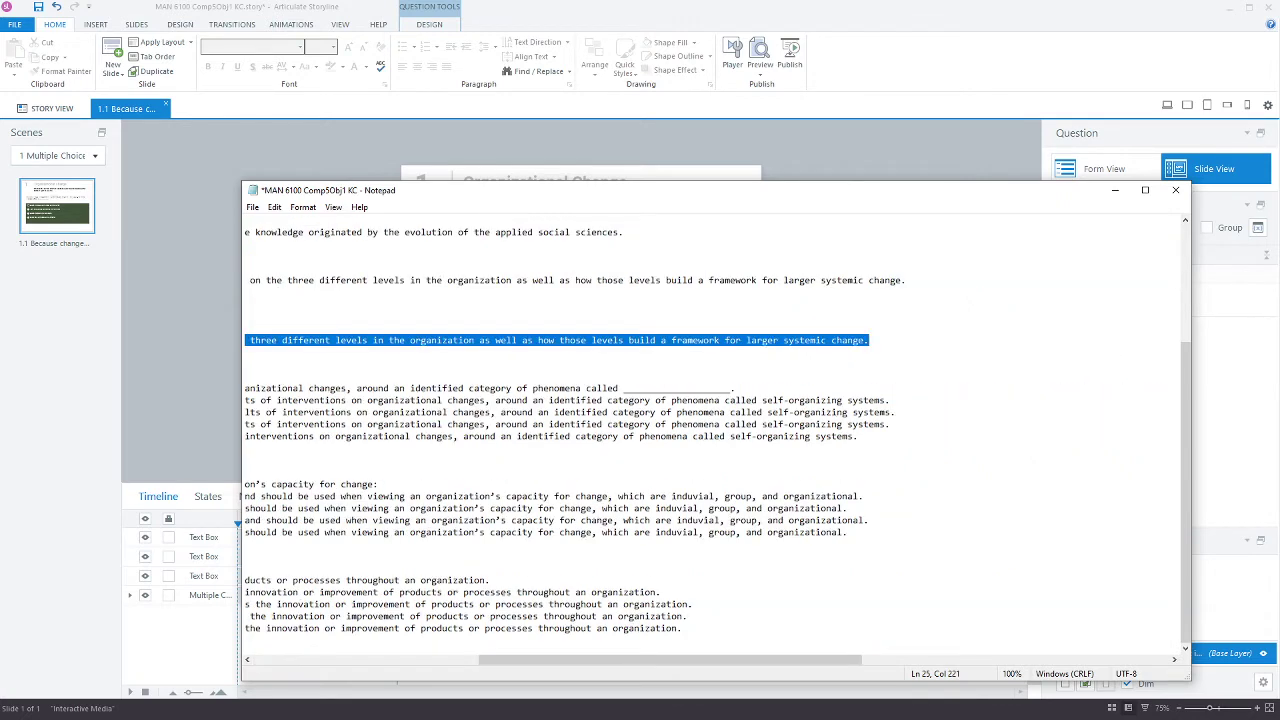
key(Home)
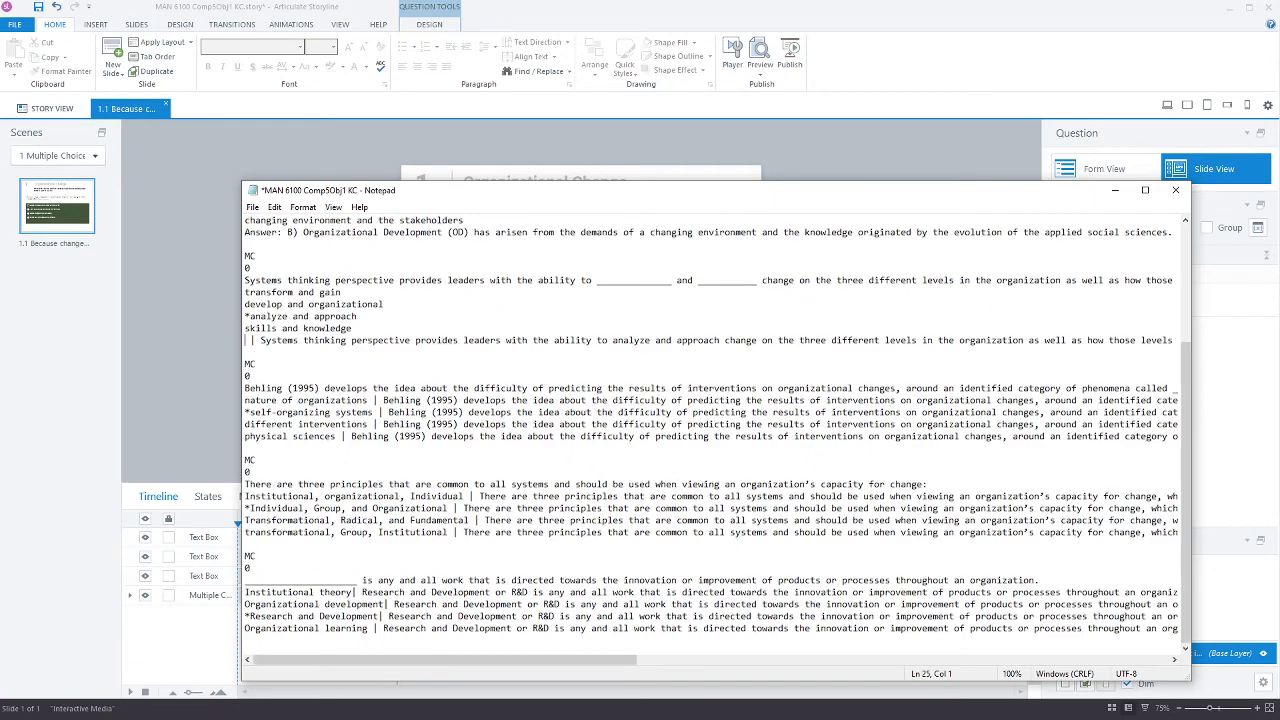
key(BackSpace)
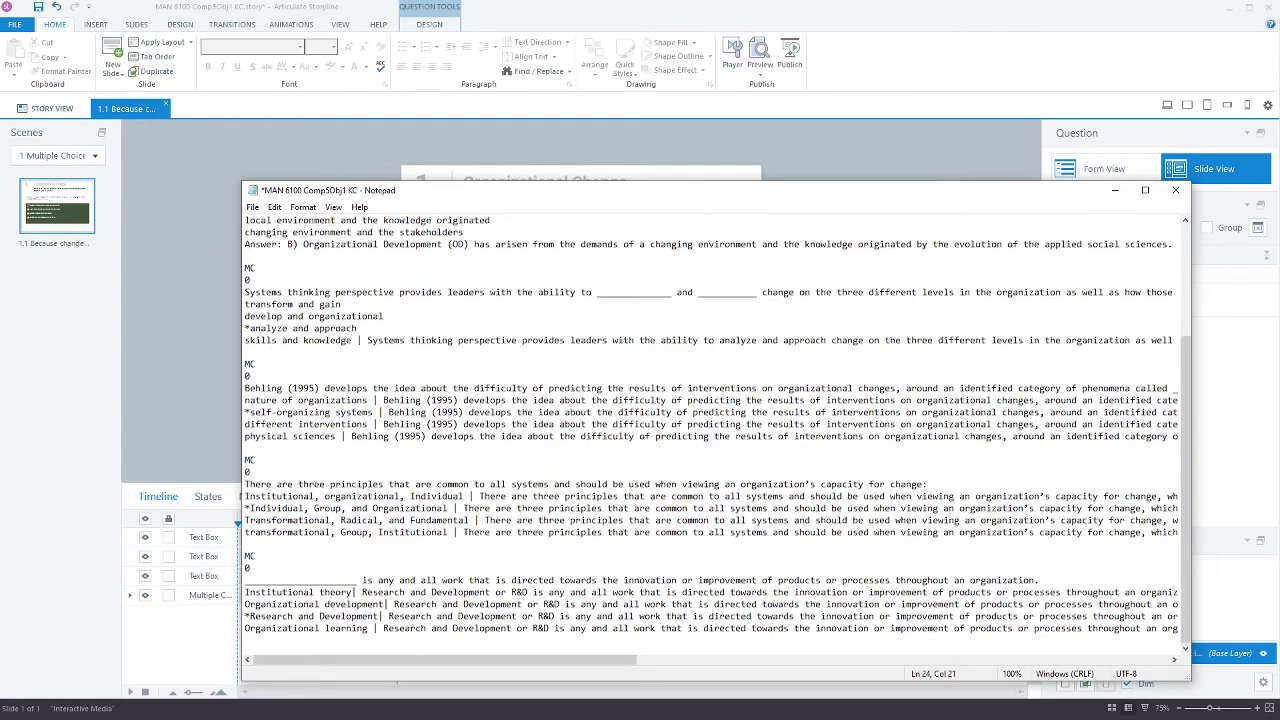
- Append the Systems thinking feedback to the analyze and approach and develop and organizational choices
text(| Systems thinking perspective provides leaders with the ability to analyze and approach change on the three different levels in the organization as well as how those transform and gain a framework for longer systemic change.)
key(Up)
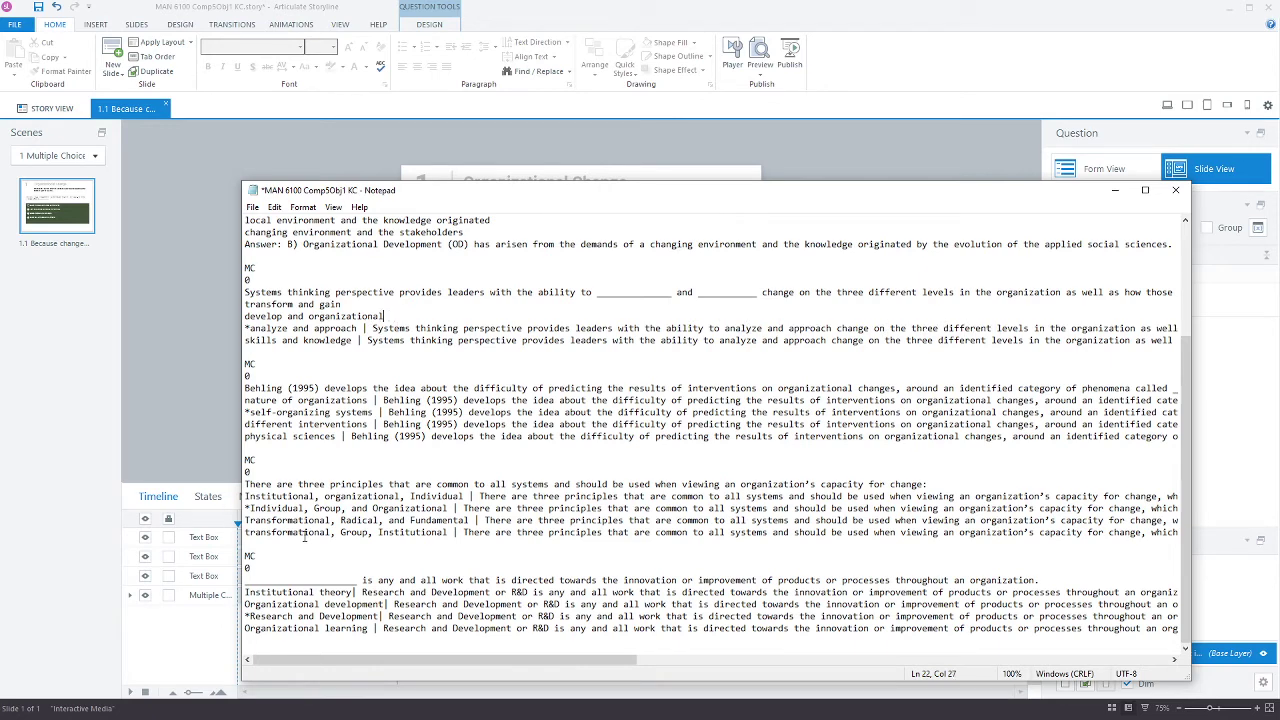
text(| Systems thinking perspective provides leaders with the ability to analyze and approach change on the three different levels in the organization as well as how those build a framework for larger systemic change.)
key(Up)
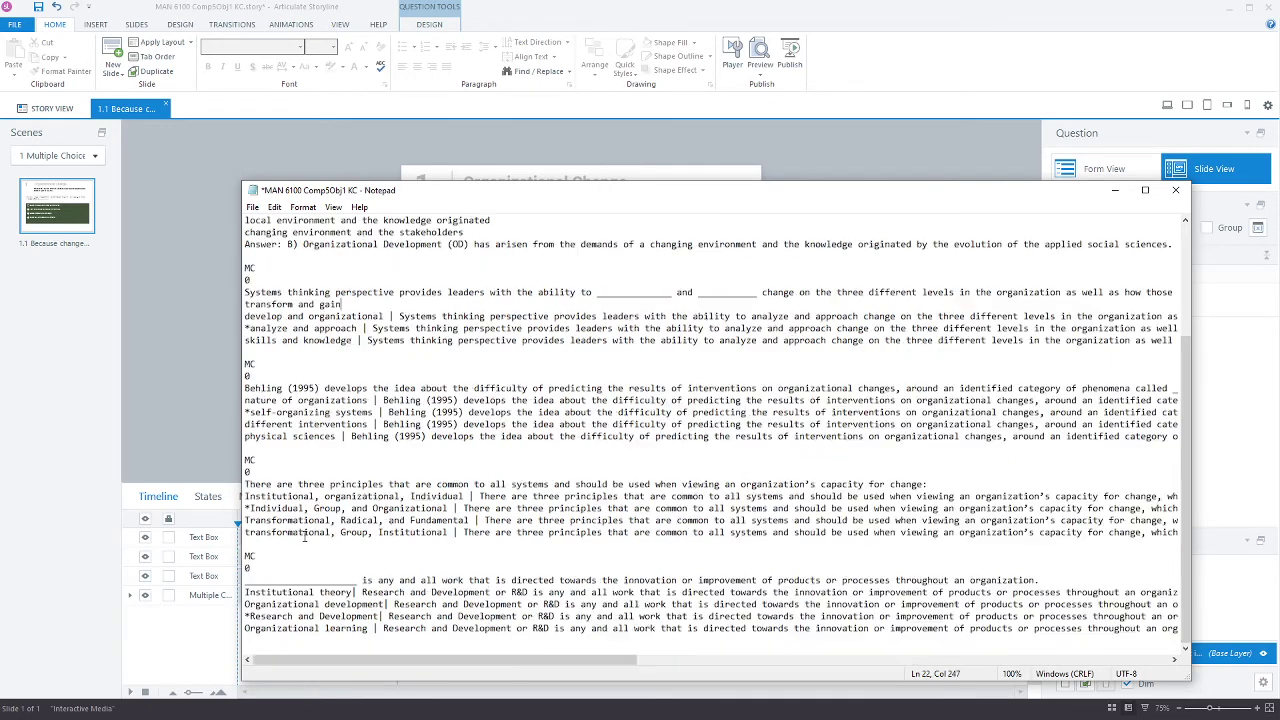
key(End)
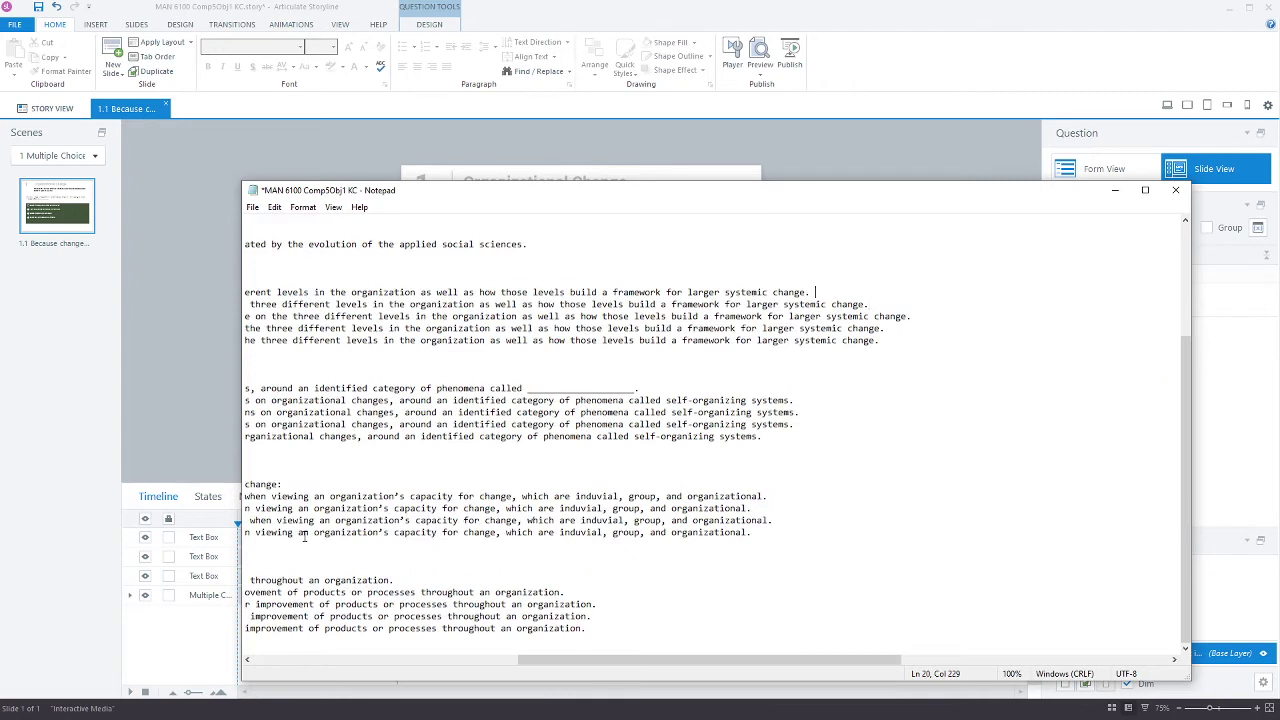
key(Down)
key(Home)
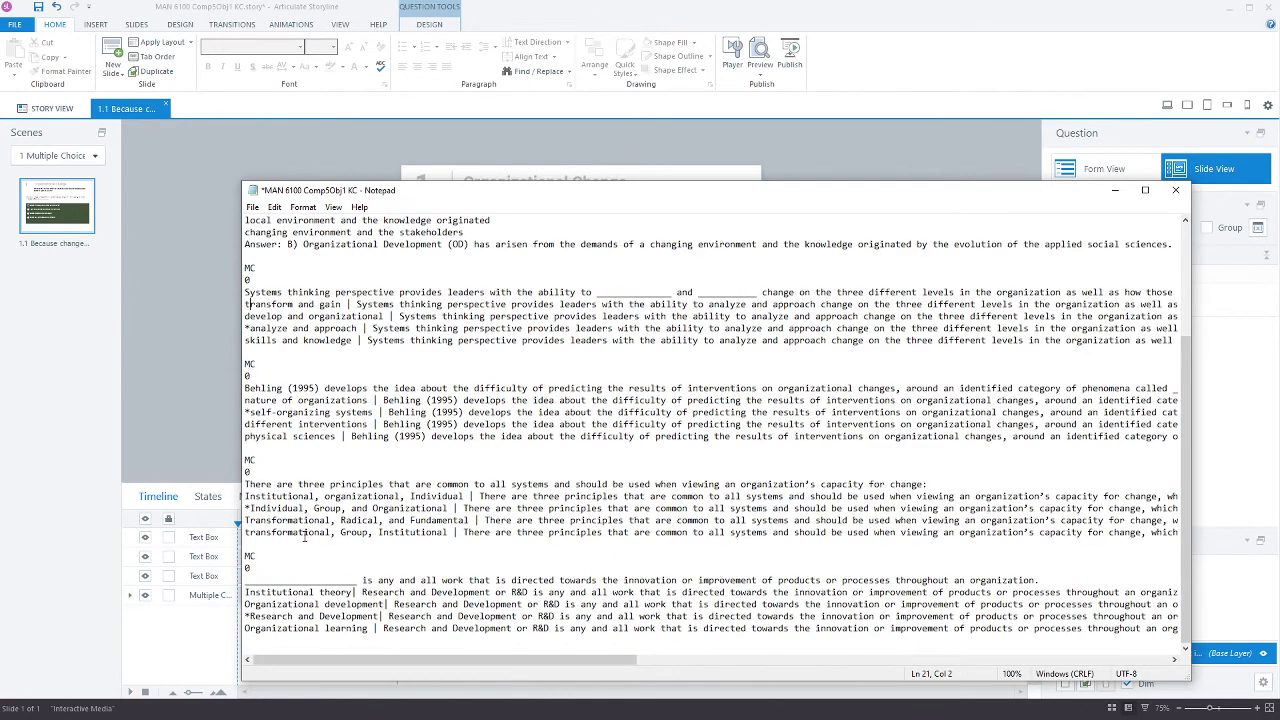
key(Up)
- Remove Answer: B) from the first question's explanation and join it as pipe feedback onto the last choice
scroll(335, 535, up, 3)
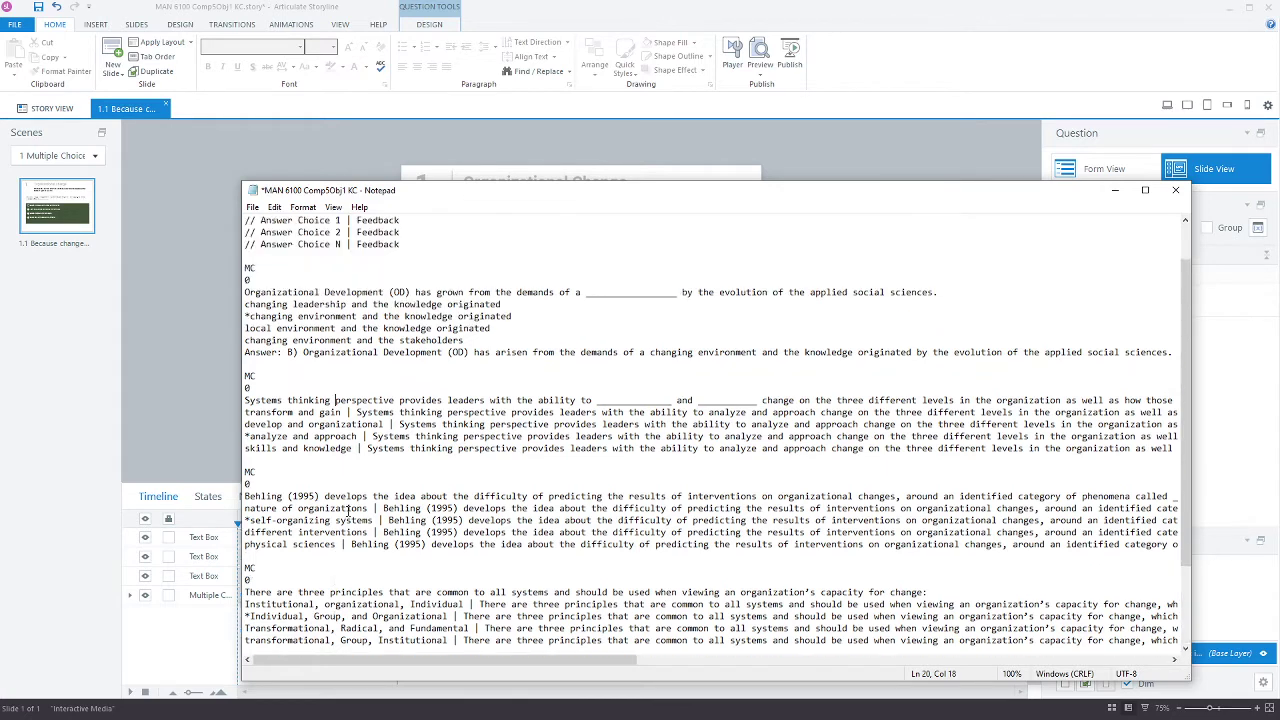
click(307, 352)
key(shift+Home)
key(BackSpace)
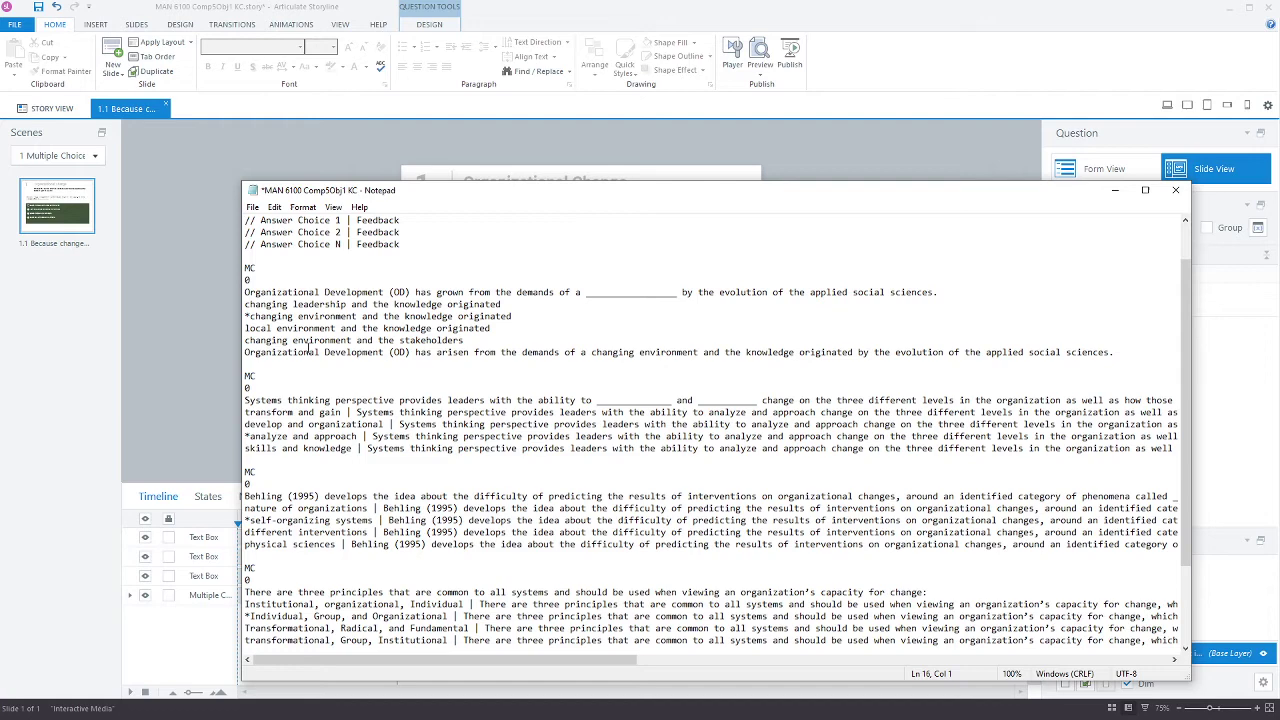
text(|)
key(shift+End)
key(ctrl+c)
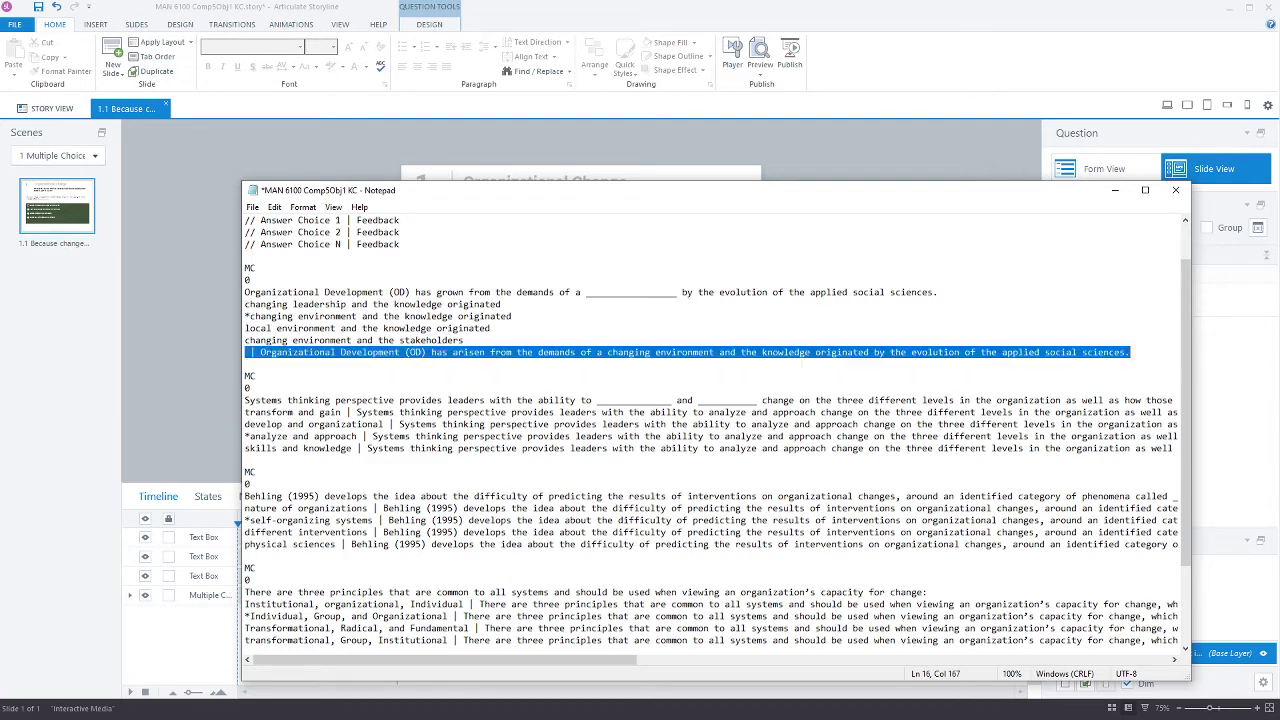
key(Home)
key(BackSpace)
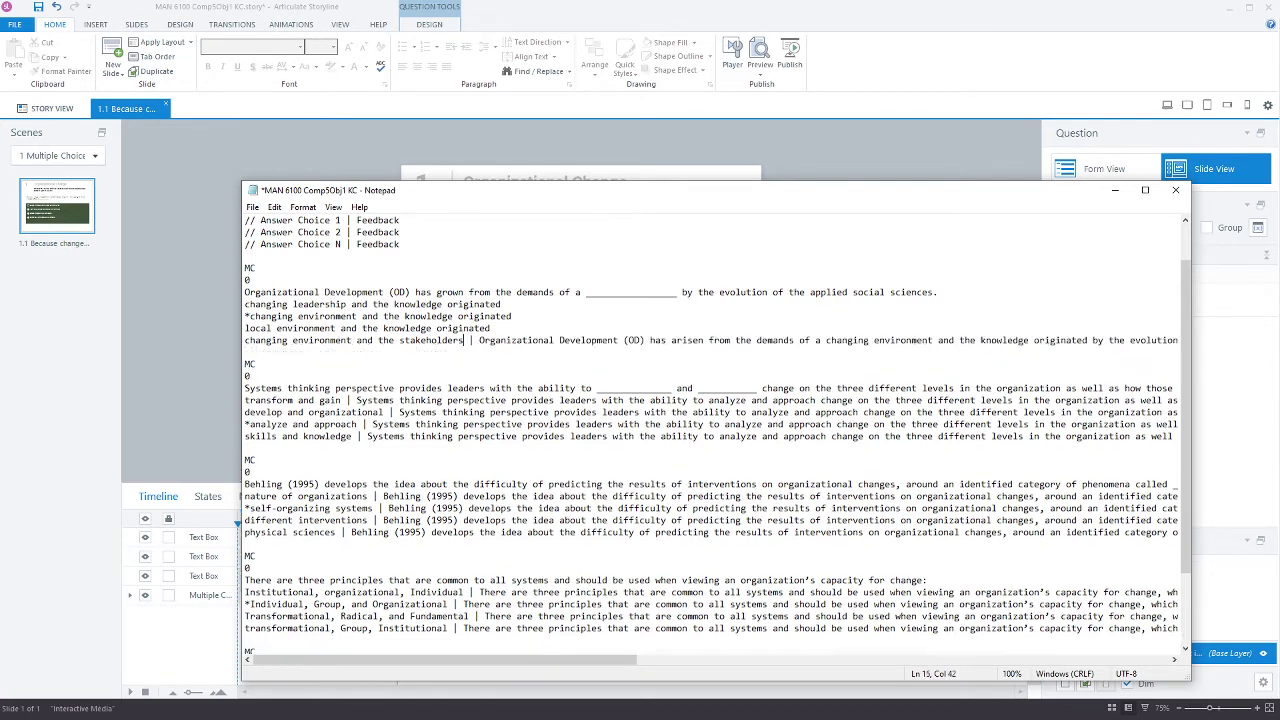
- Append the first question's feedback to local environment, the starred correct choice and changing leadership
click(308, 348)
key(ctrl+v)
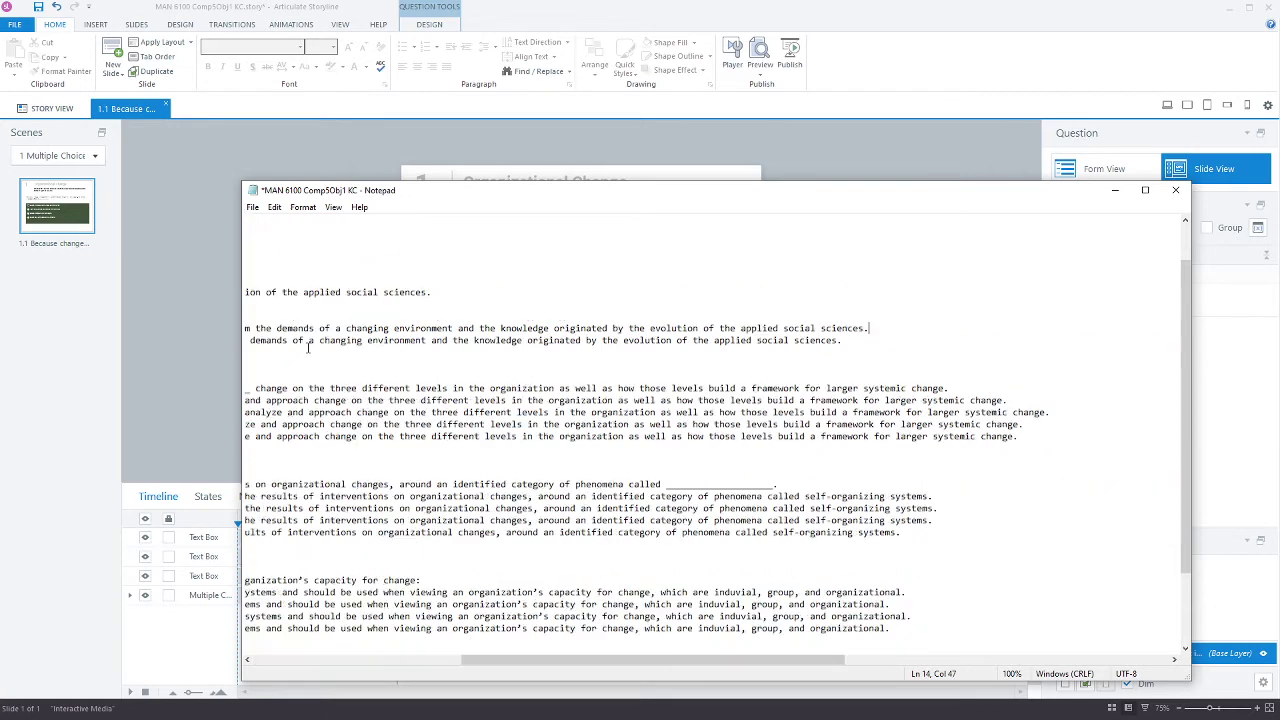
key(Up)
key(Up)
key(Up)
key(End)
key(Home)
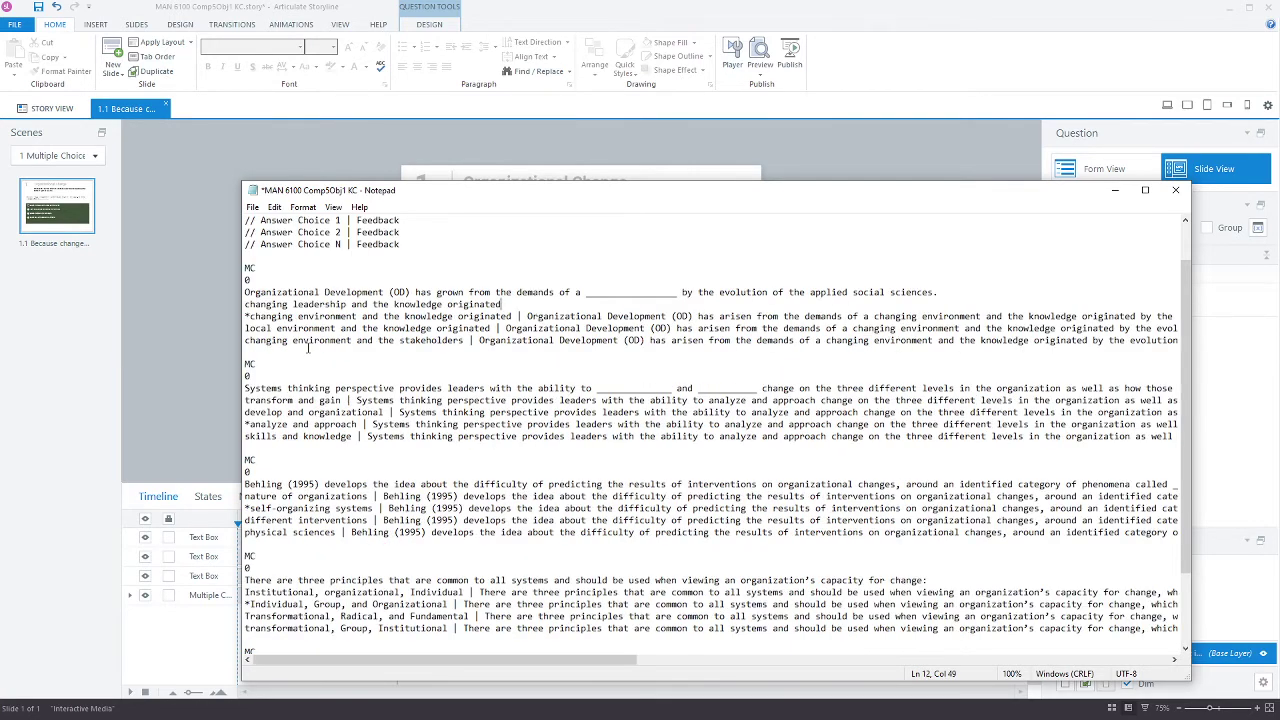
key(End)
key(Home)
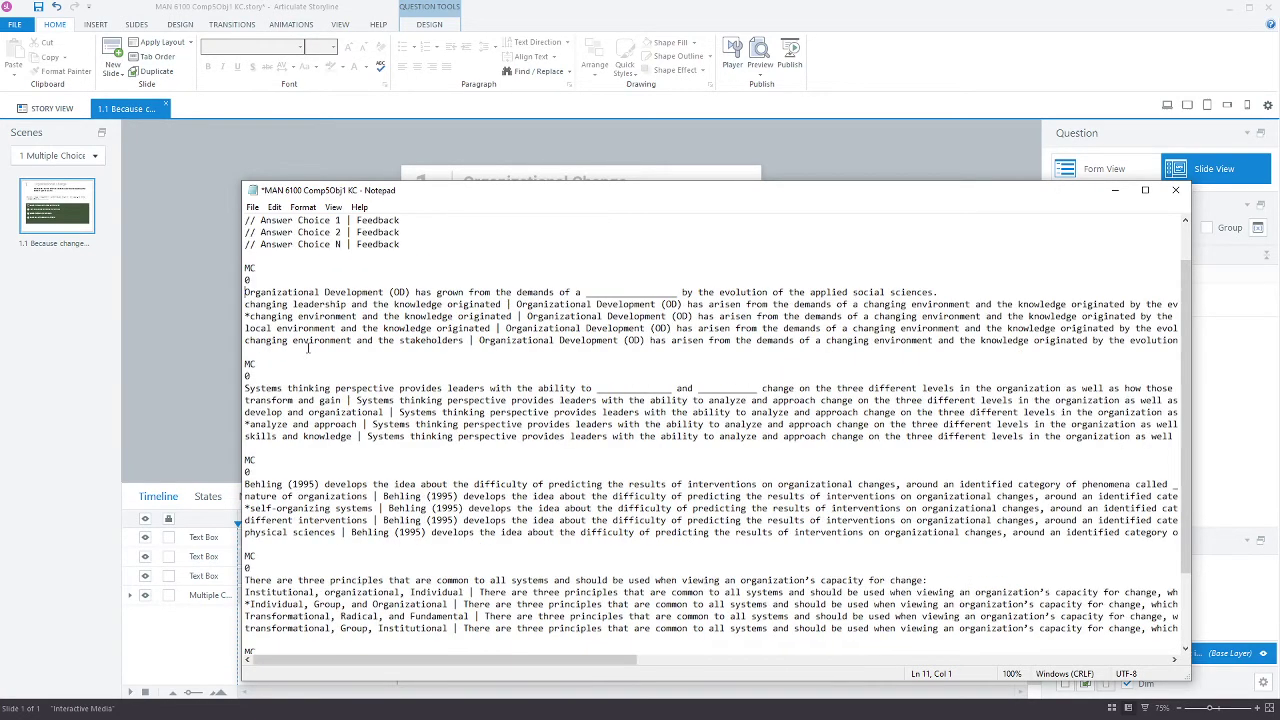
scroll(308, 348, up, 2)
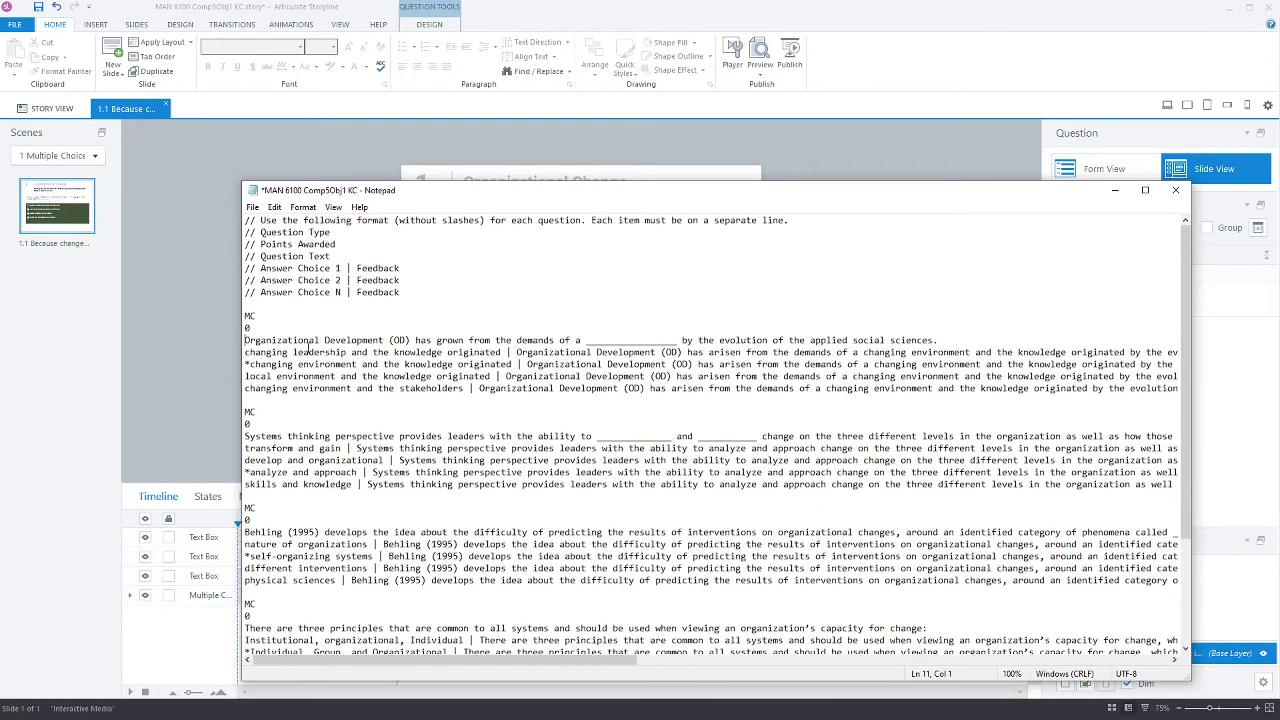
- Save the reformatted question text file in Notepad and return to the Storyline project
click(258, 222)
click(256, 293)
click(253, 207)
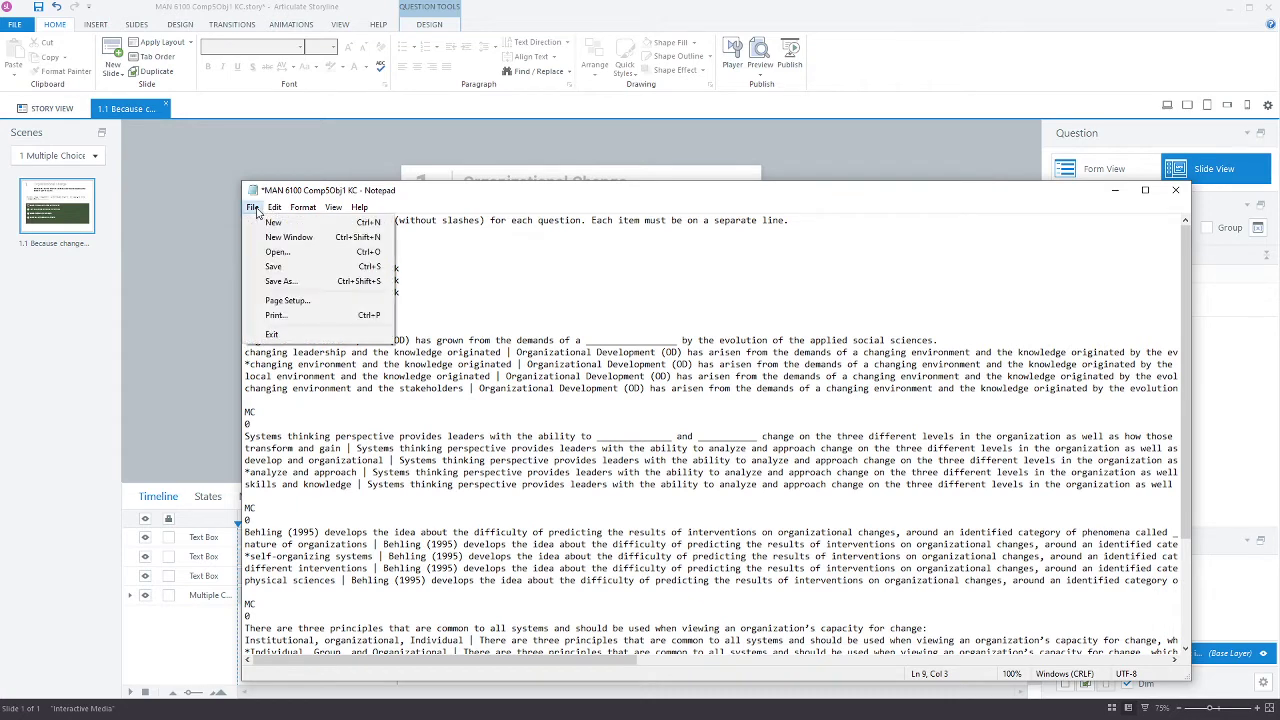
click(272, 265)
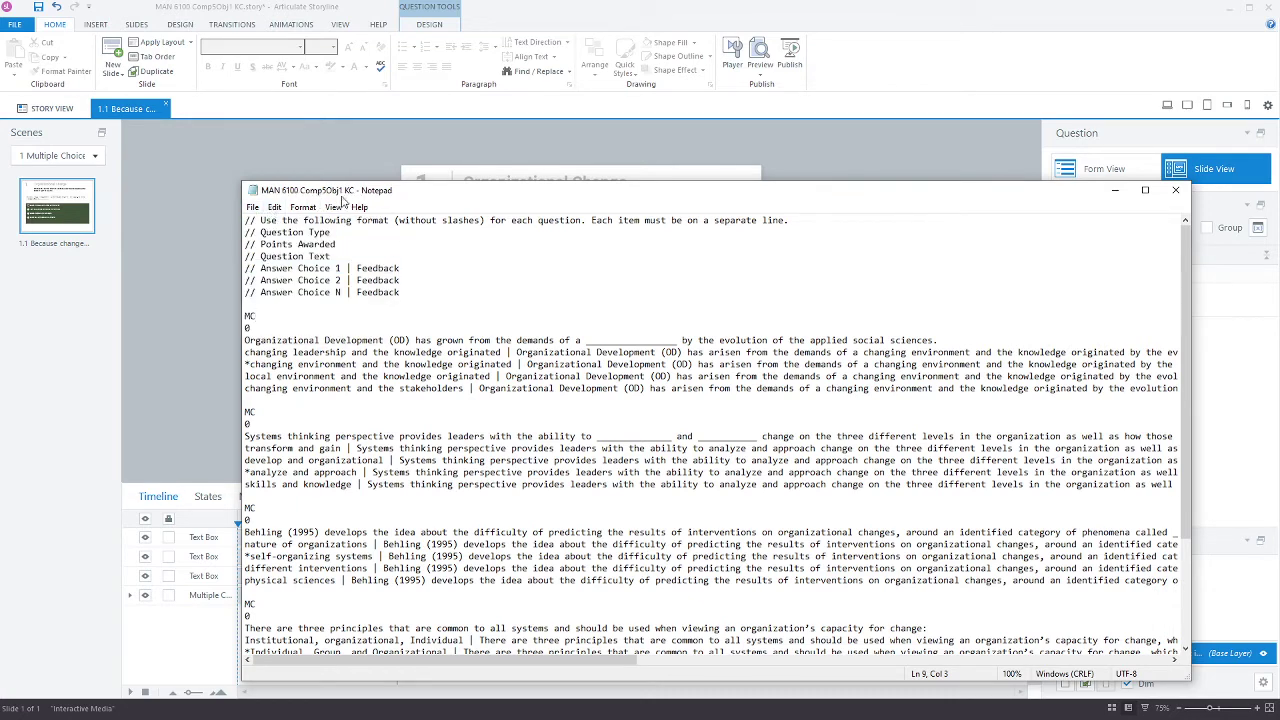
click(433, 376)
click(217, 231)
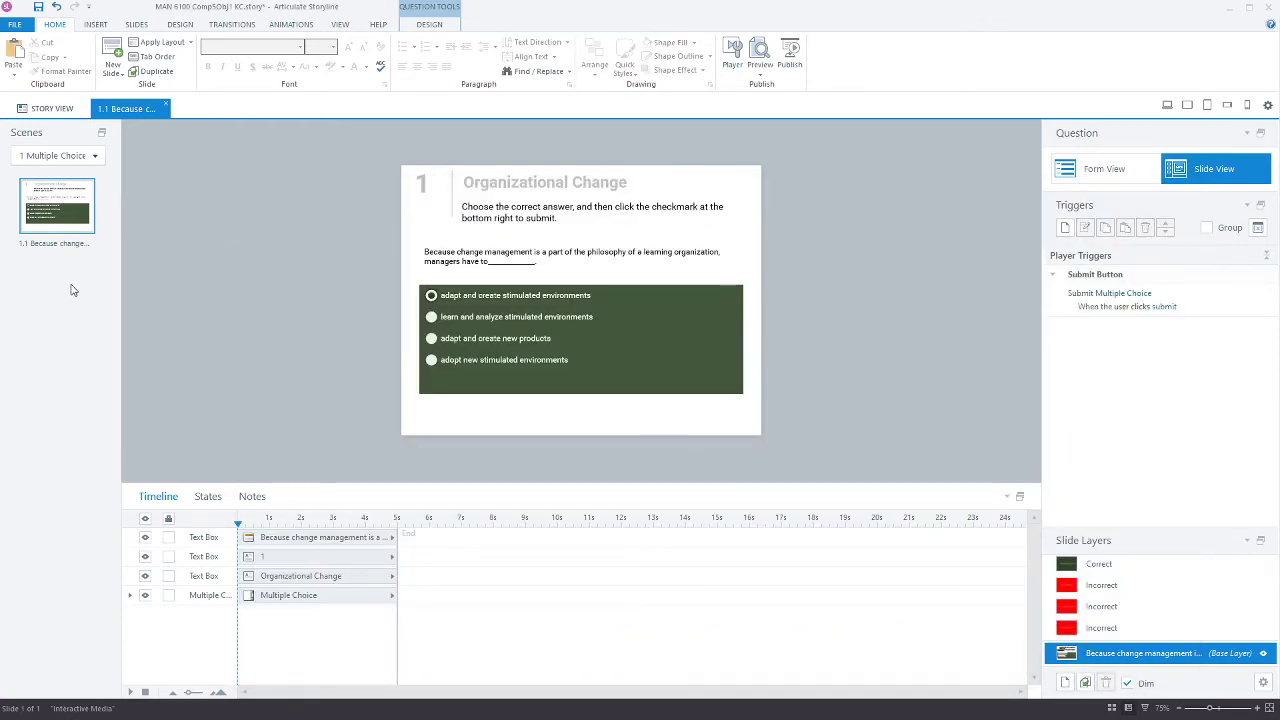
- Import questions from the saved text file, listing all five multiple-choice questions for import
click(15, 24)
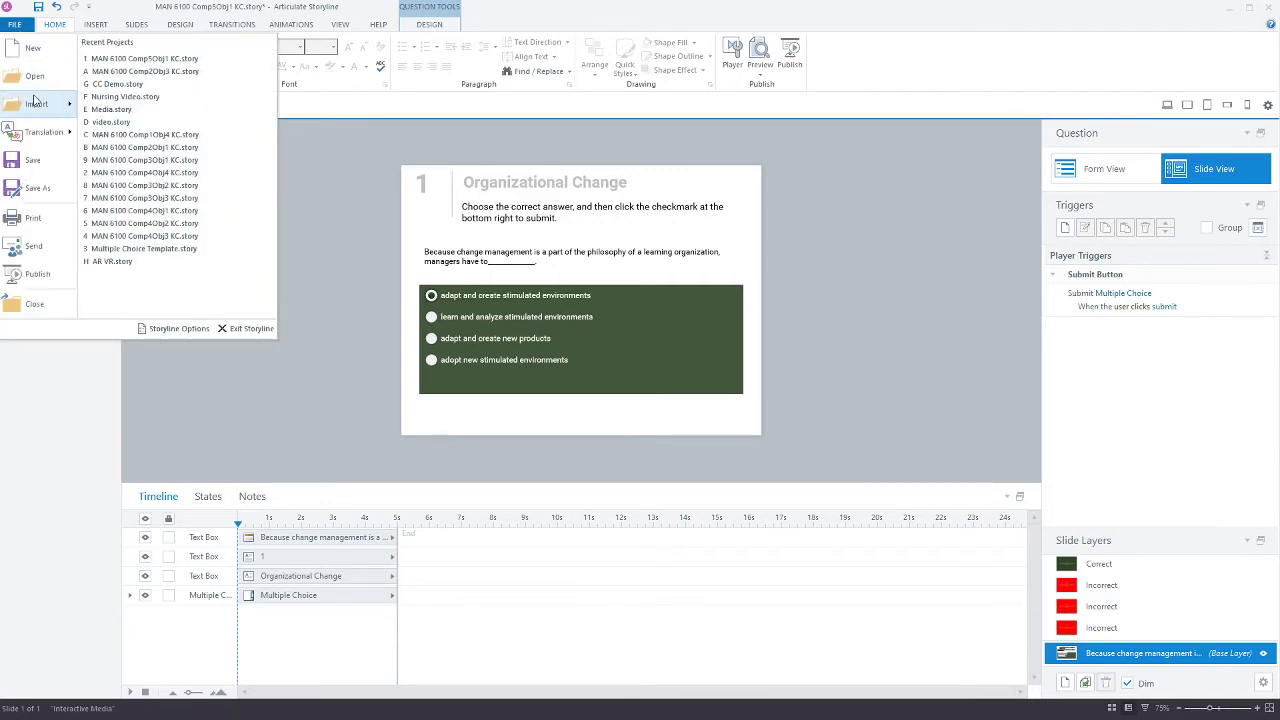
mouse_move(62, 105)
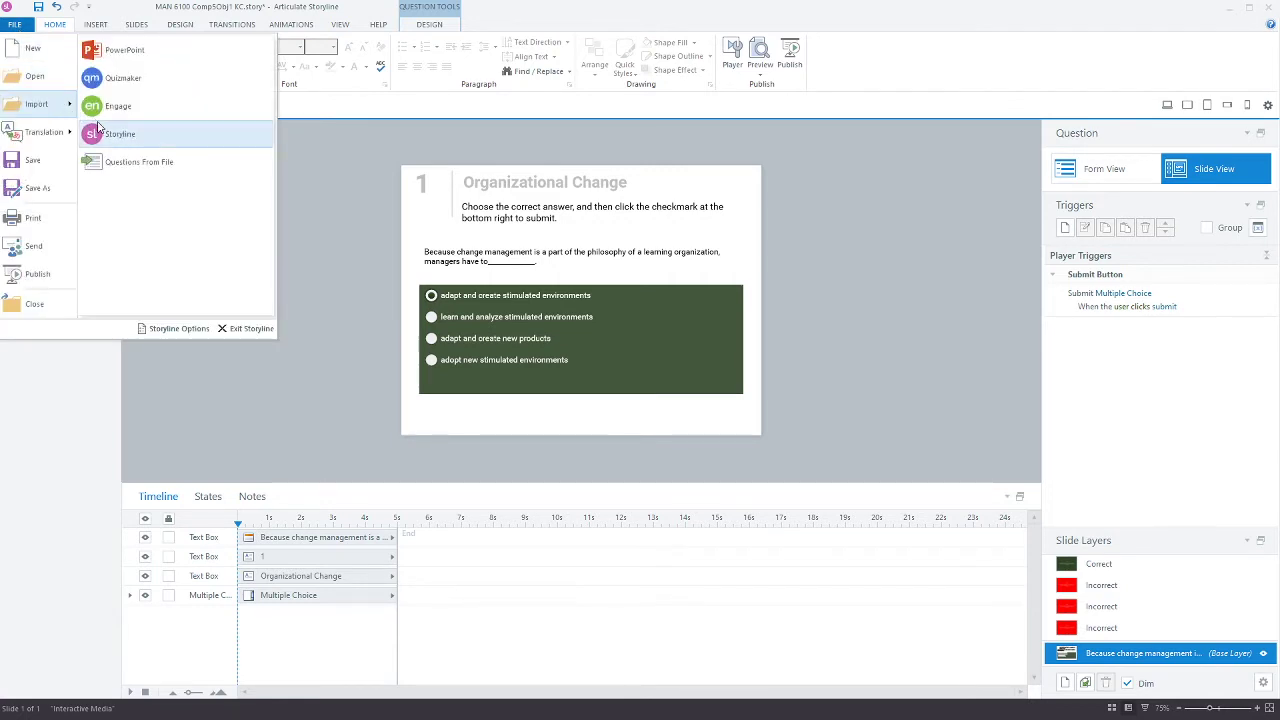
click(139, 171)
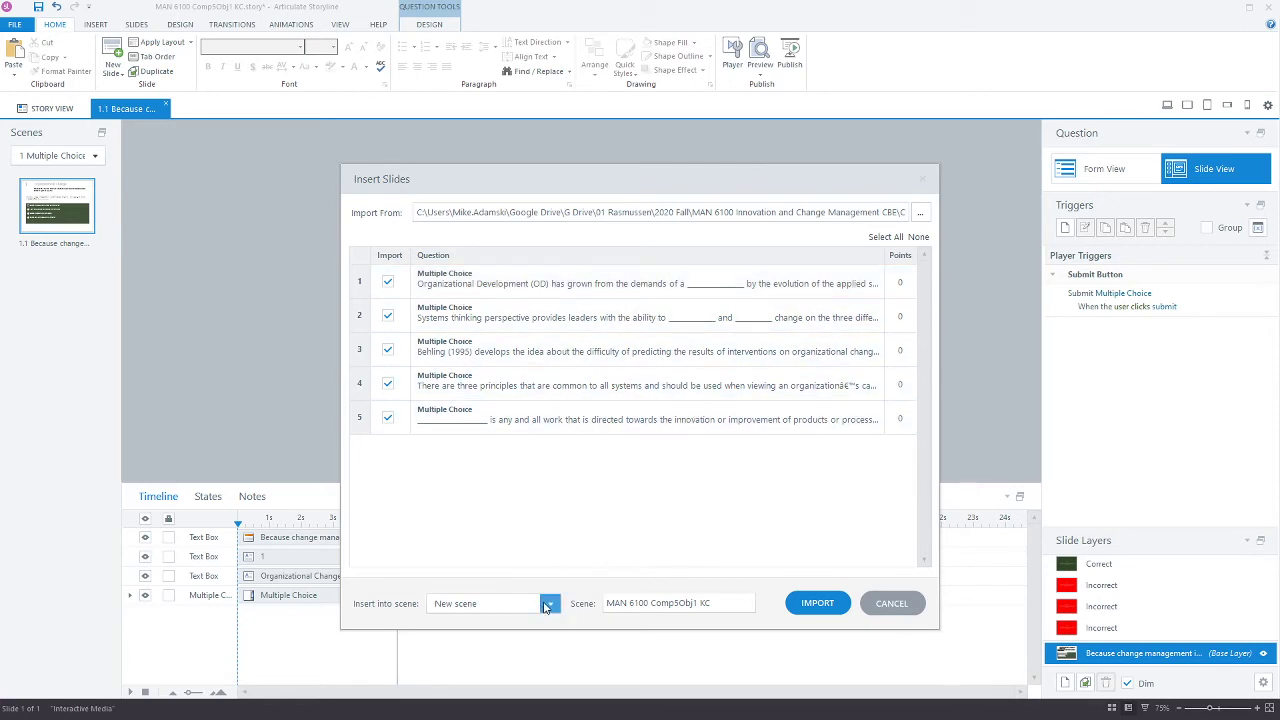
- Import the five selected questions as slides into the current scene
click(463, 600)
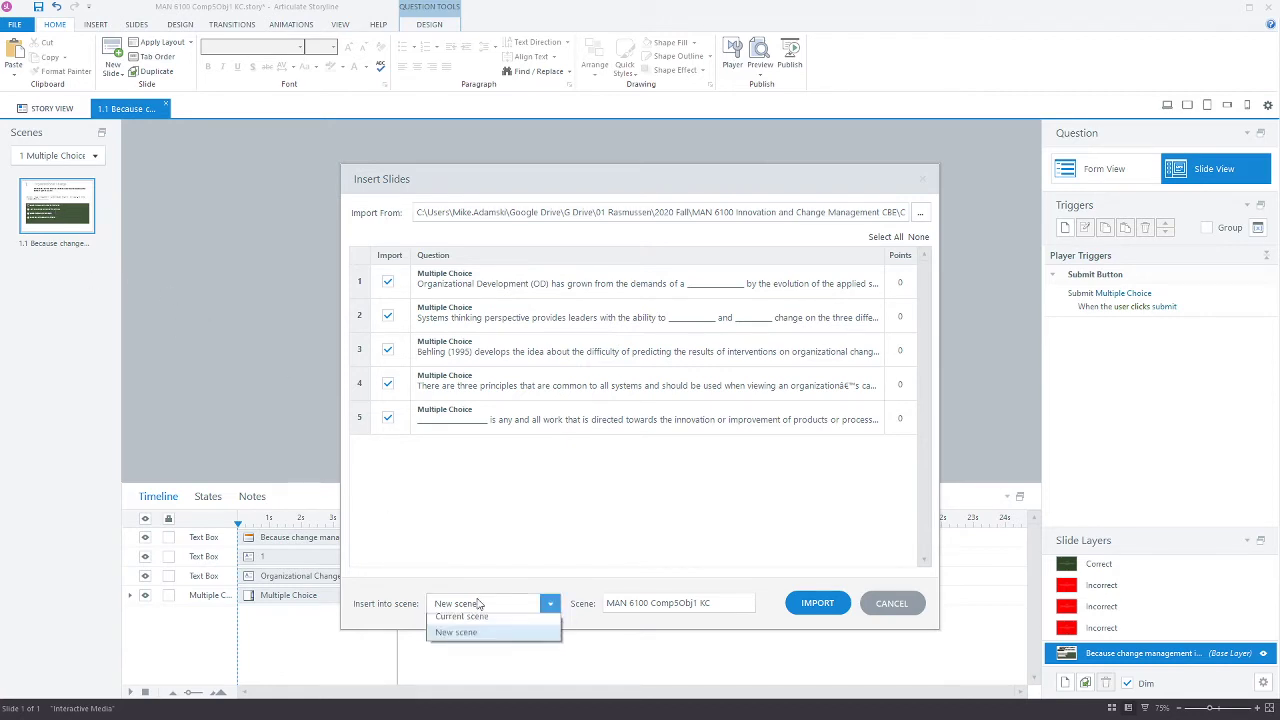
click(481, 624)
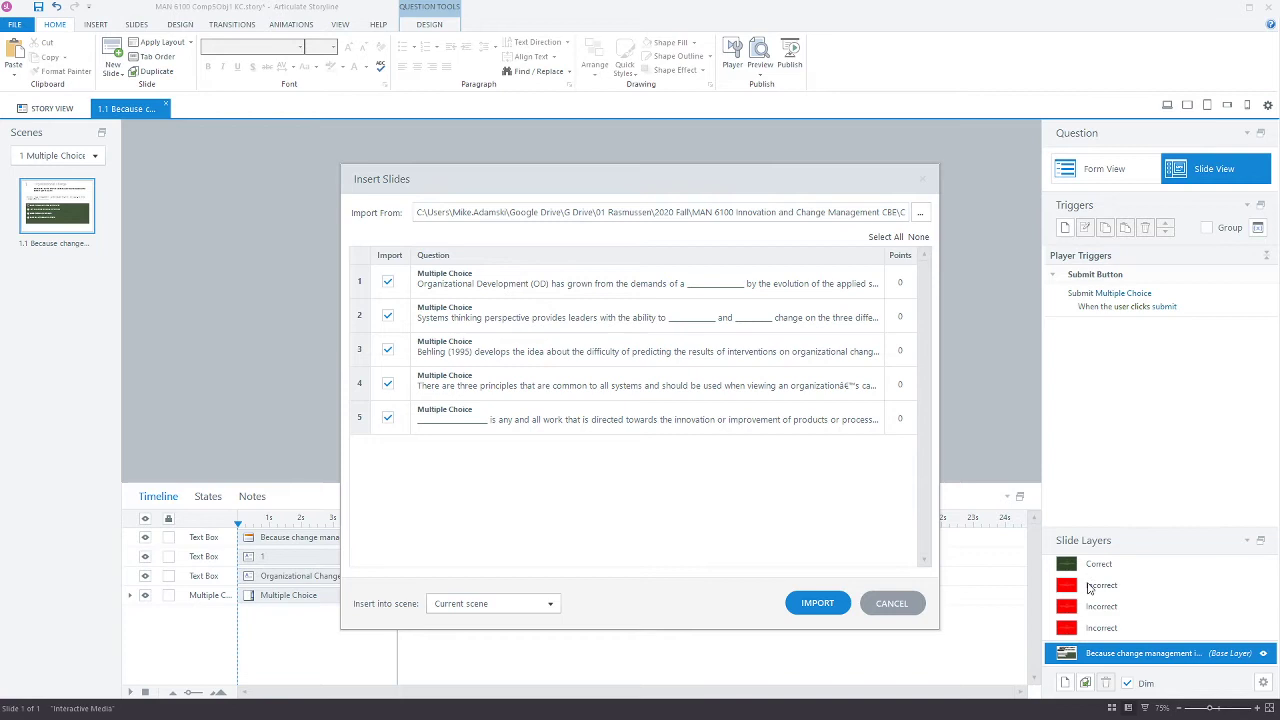
click(814, 606)
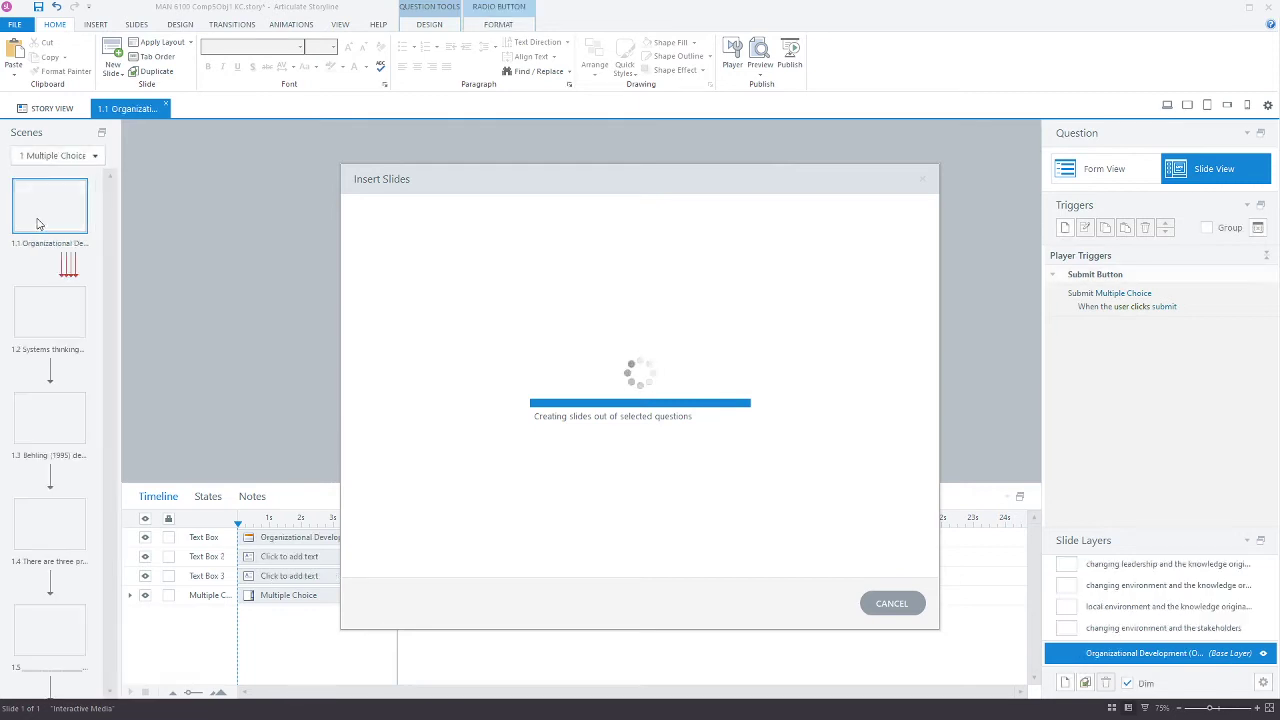
- Copy the Organizational Change title text from the original question slide 1.6
scroll(58, 350, down, 2)
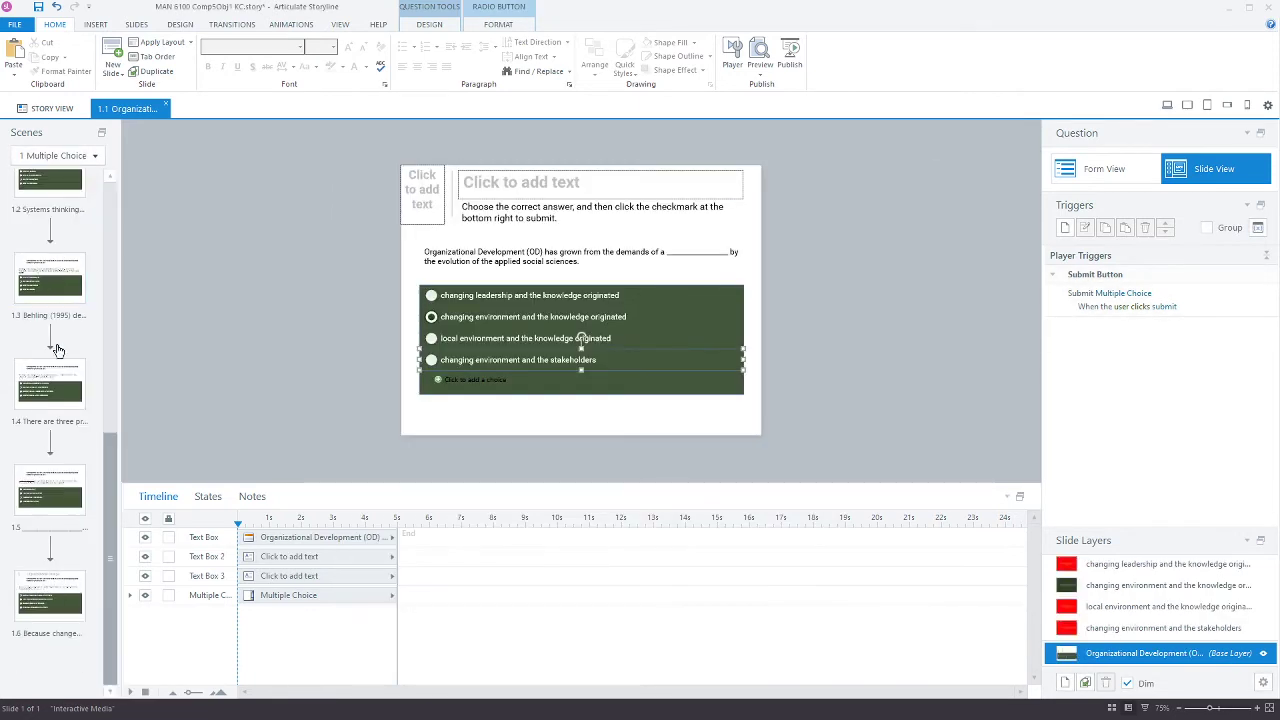
scroll(60, 345, up, 3)
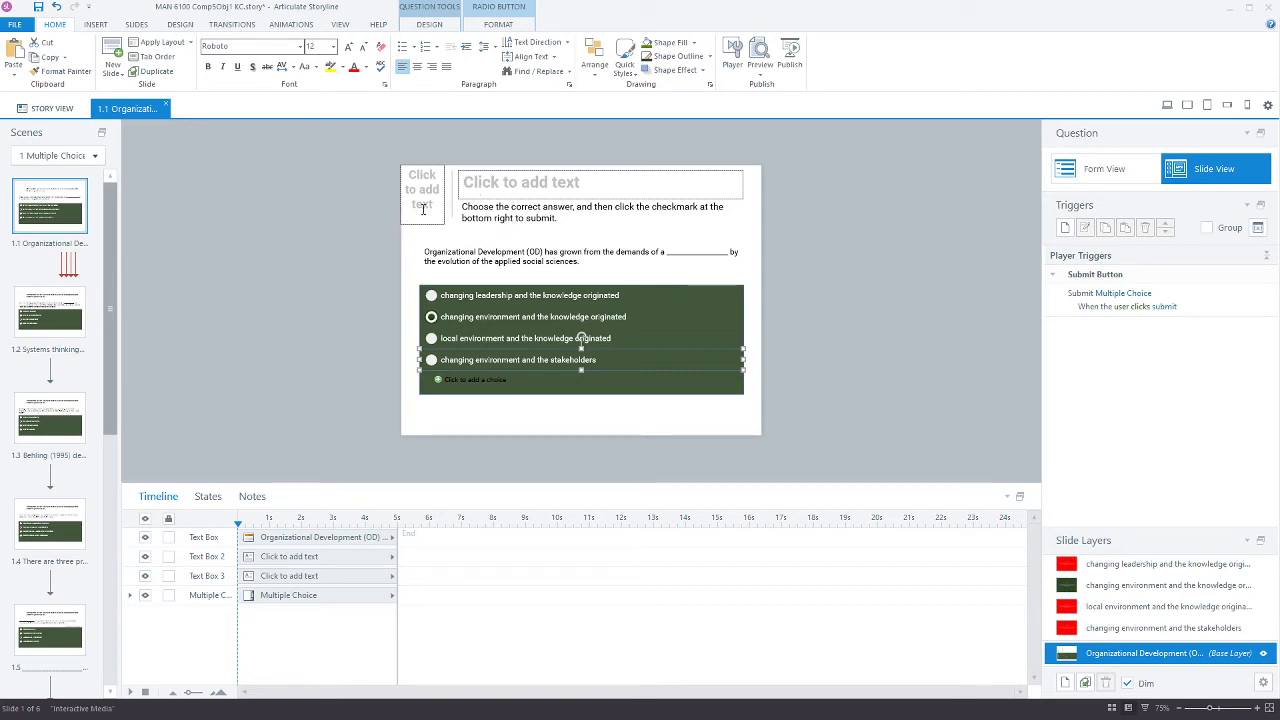
scroll(50, 420, down, 3)
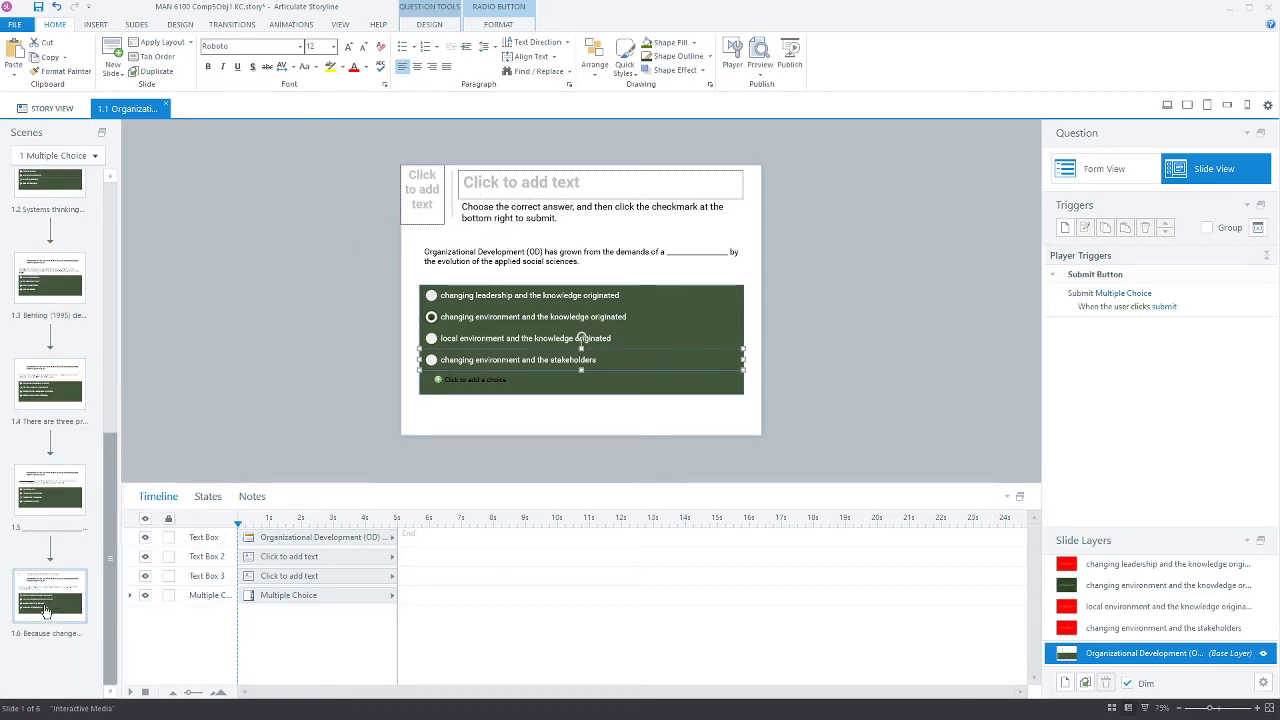
click(45, 612)
click(490, 183)
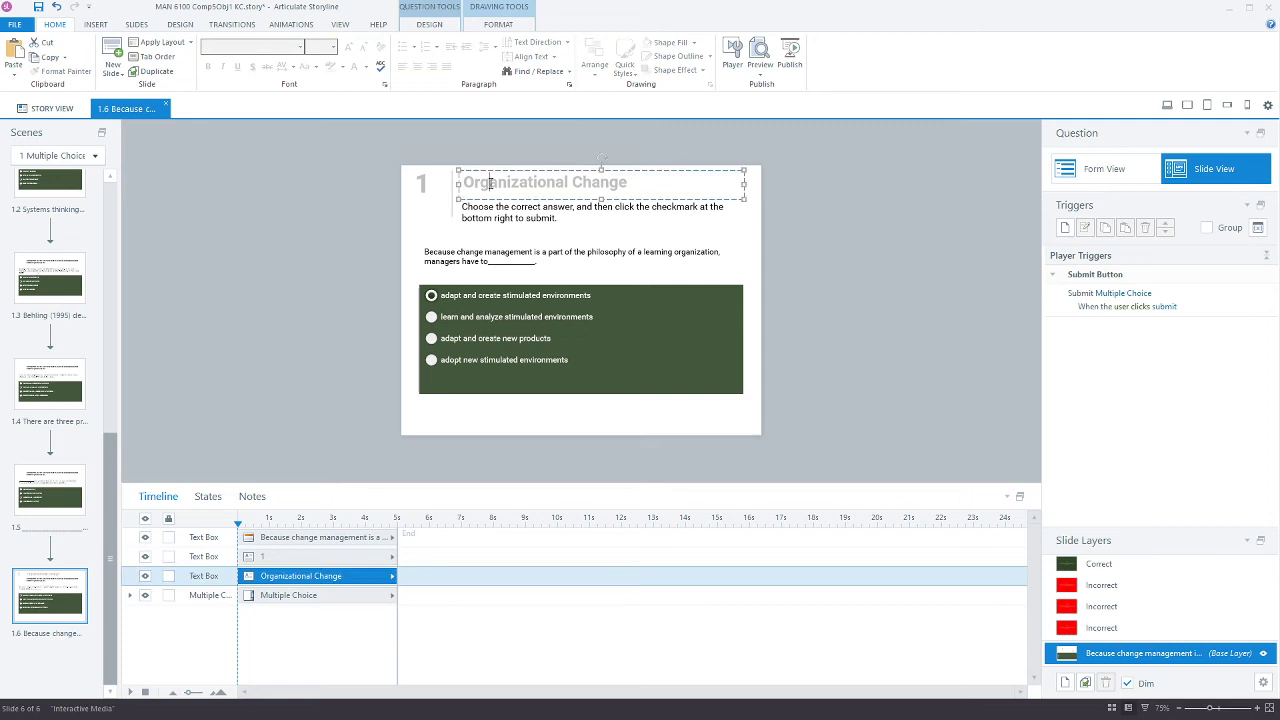
click(490, 183)
key(ctrl+a)
key(ctrl+c)
click(327, 271)
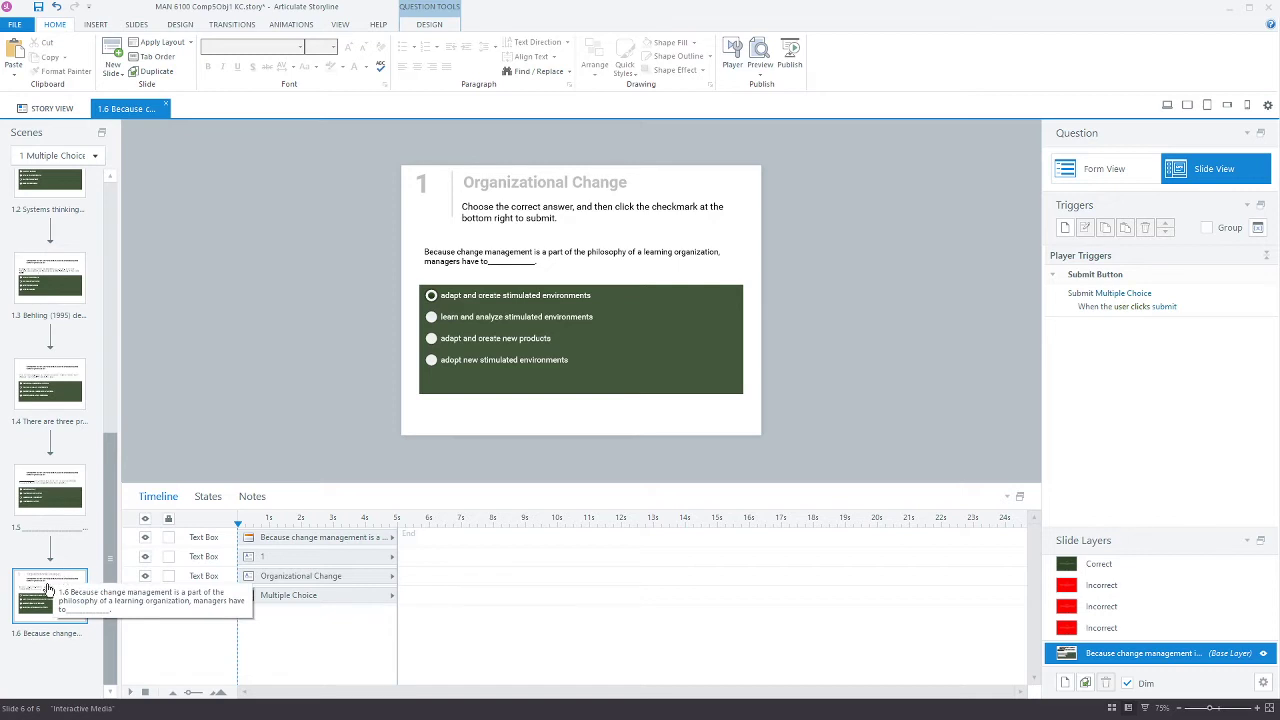
click(45, 598)
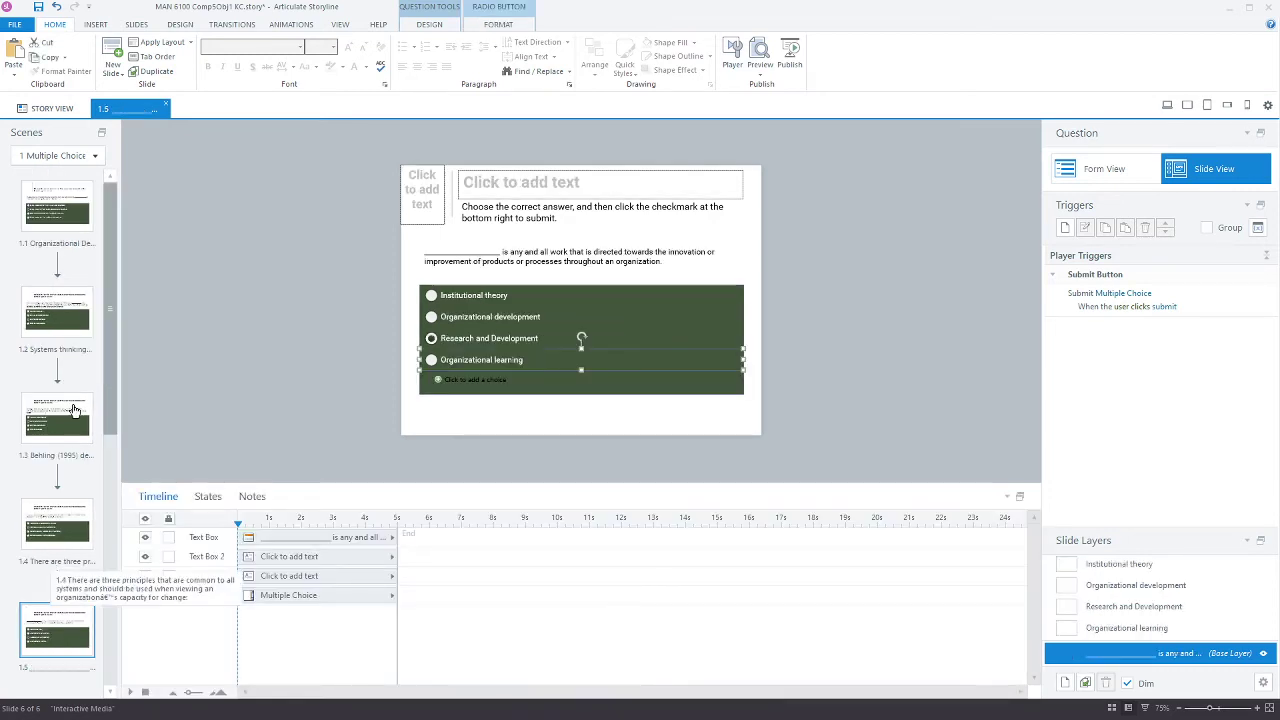
- Paste the Organizational Change title onto slide 1.1, and number slide 1.2 as 2 with that title
click(65, 195)
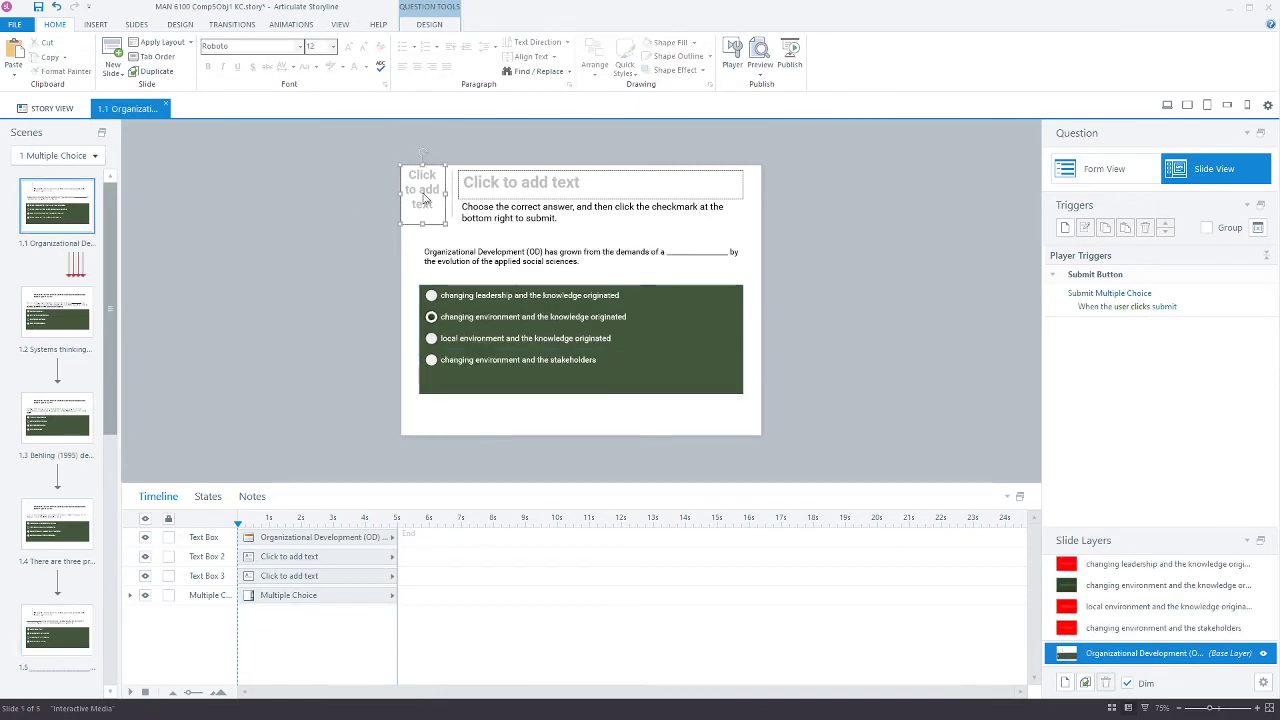
click(424, 190)
click(503, 191)
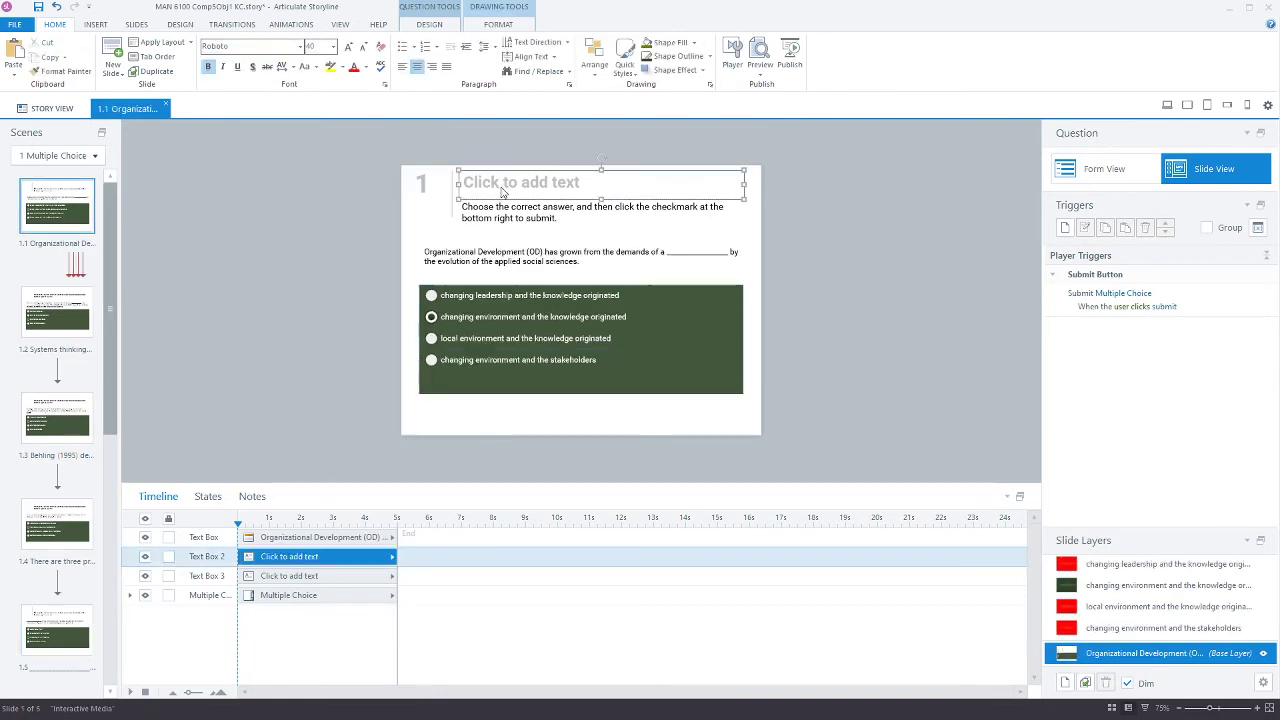
key(ctrl+v)
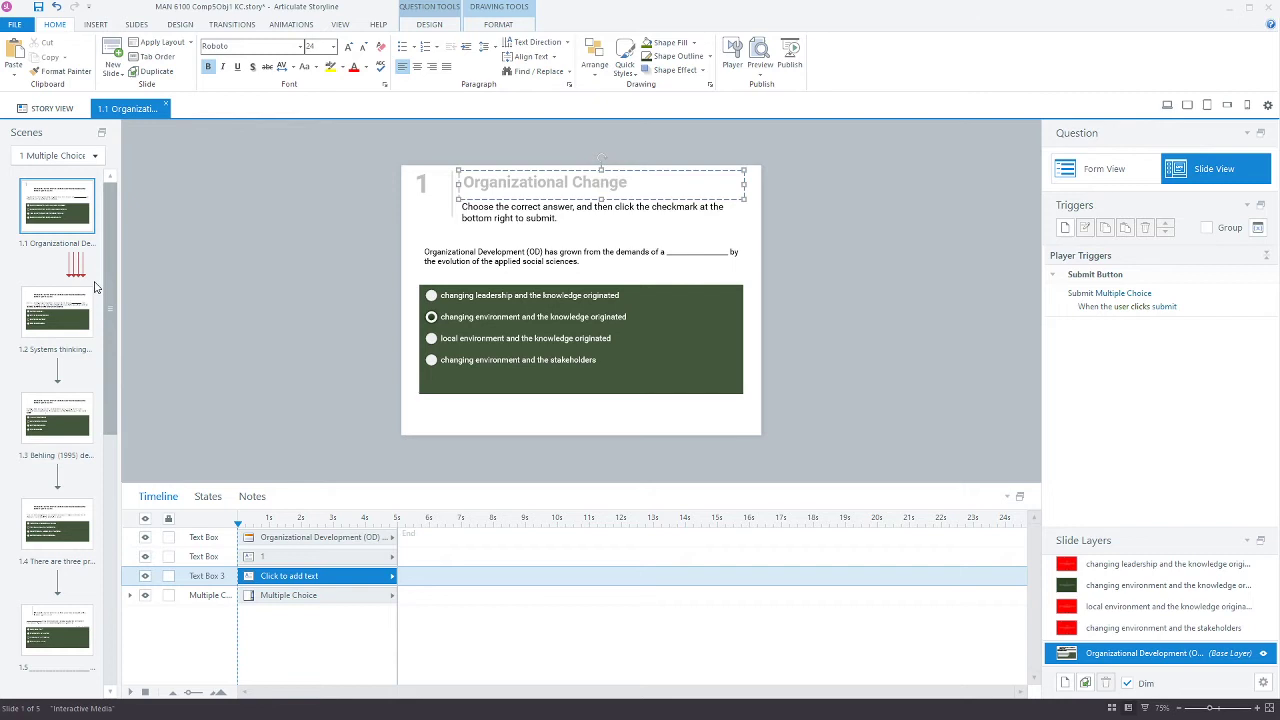
click(92, 300)
click(411, 202)
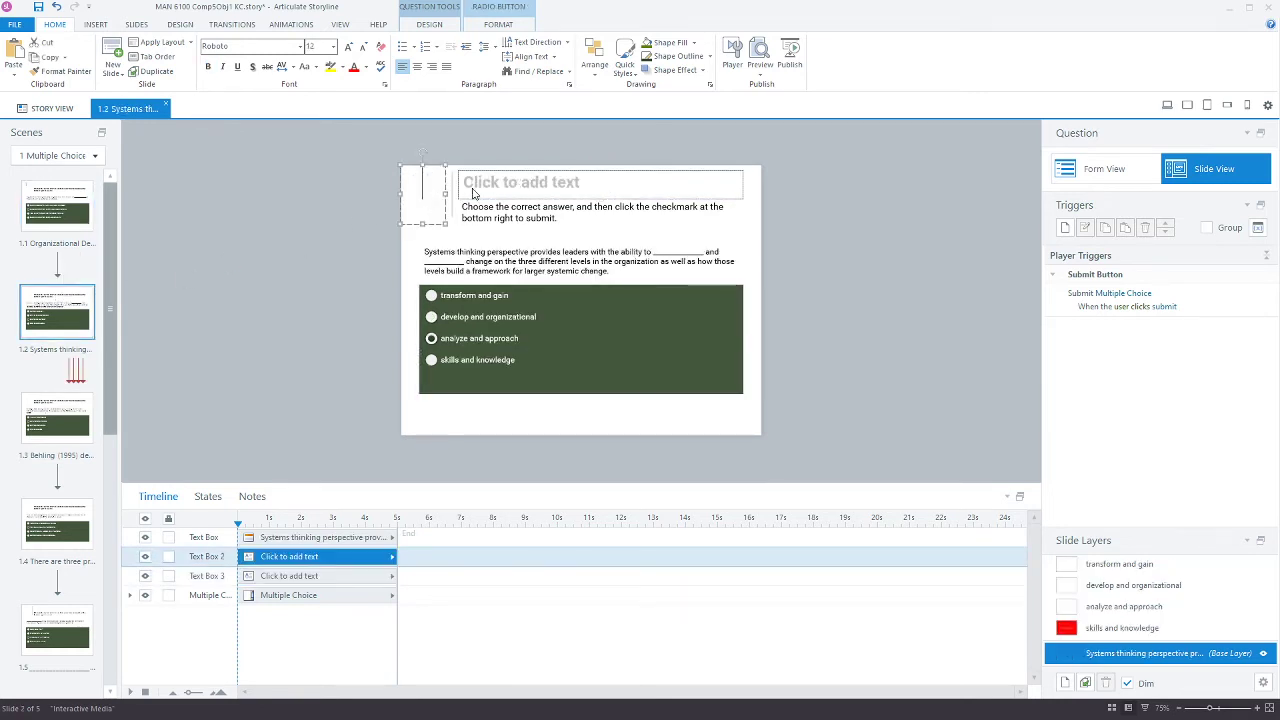
text(2)
click(503, 193)
key(ctrl+v)
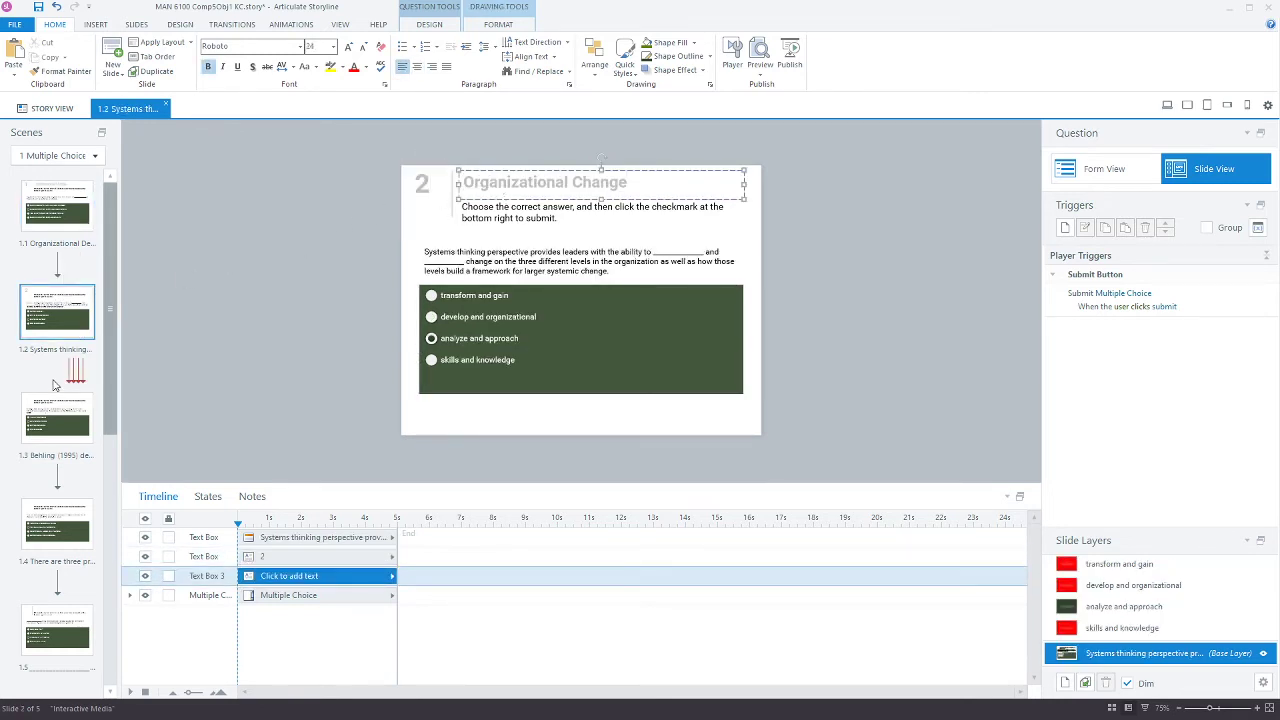
- Number slides 1.3 and 1.4 as 3 and 4, titling both Organizational Change
click(60, 410)
click(437, 193)
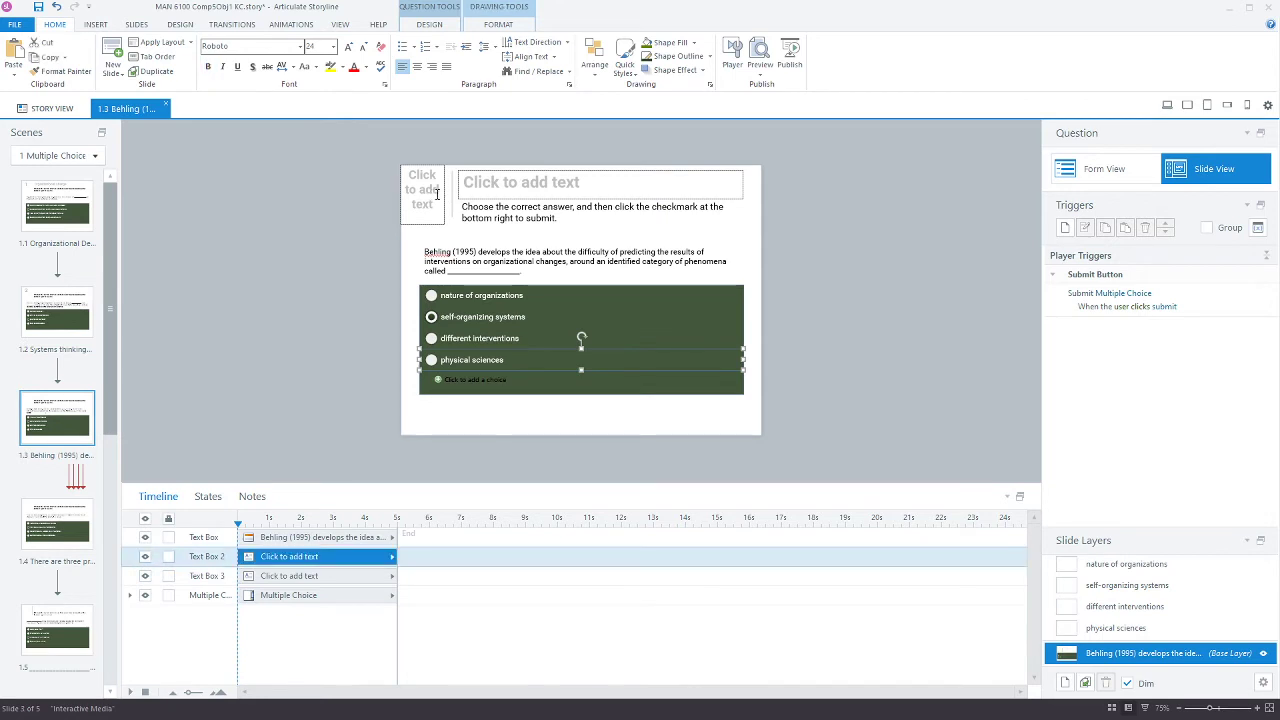
text(3)
click(491, 185)
key(ctrl+v)
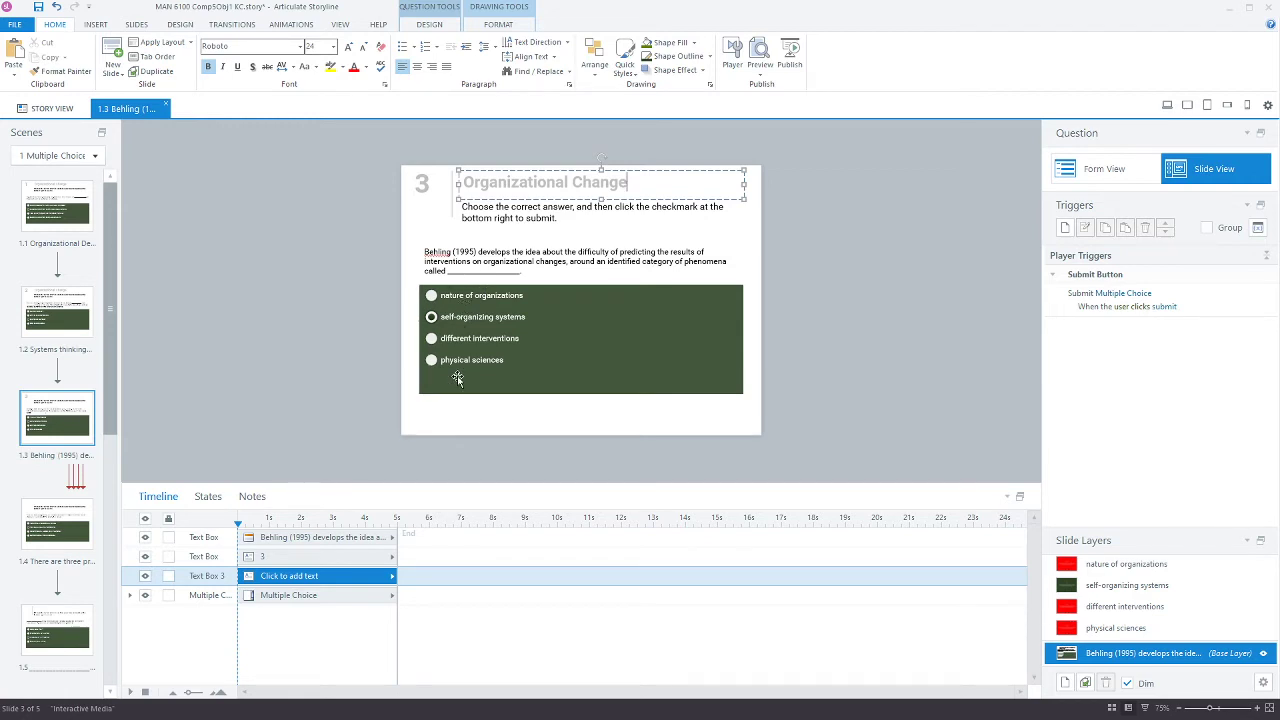
click(79, 516)
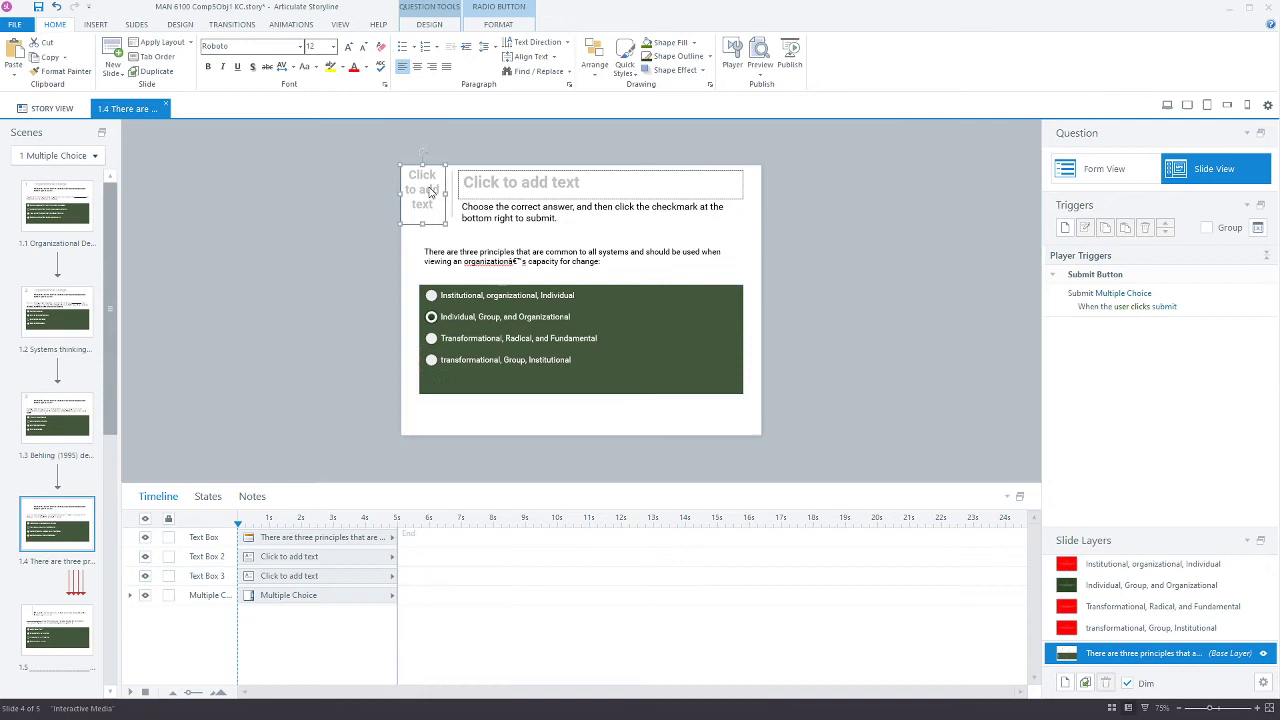
click(428, 187)
text(4)
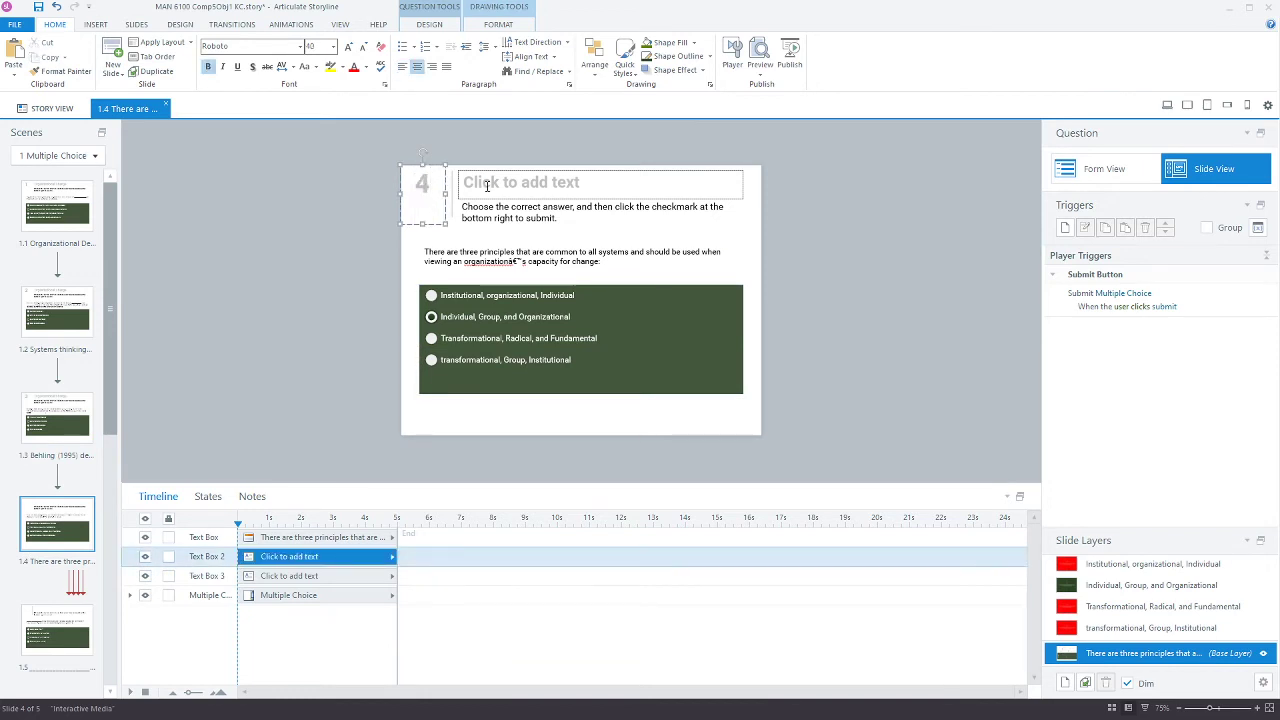
click(487, 185)
key(ctrl+v)
- Number slide 1.5 as 5 and give it the Organizational Change title
click(57, 630)
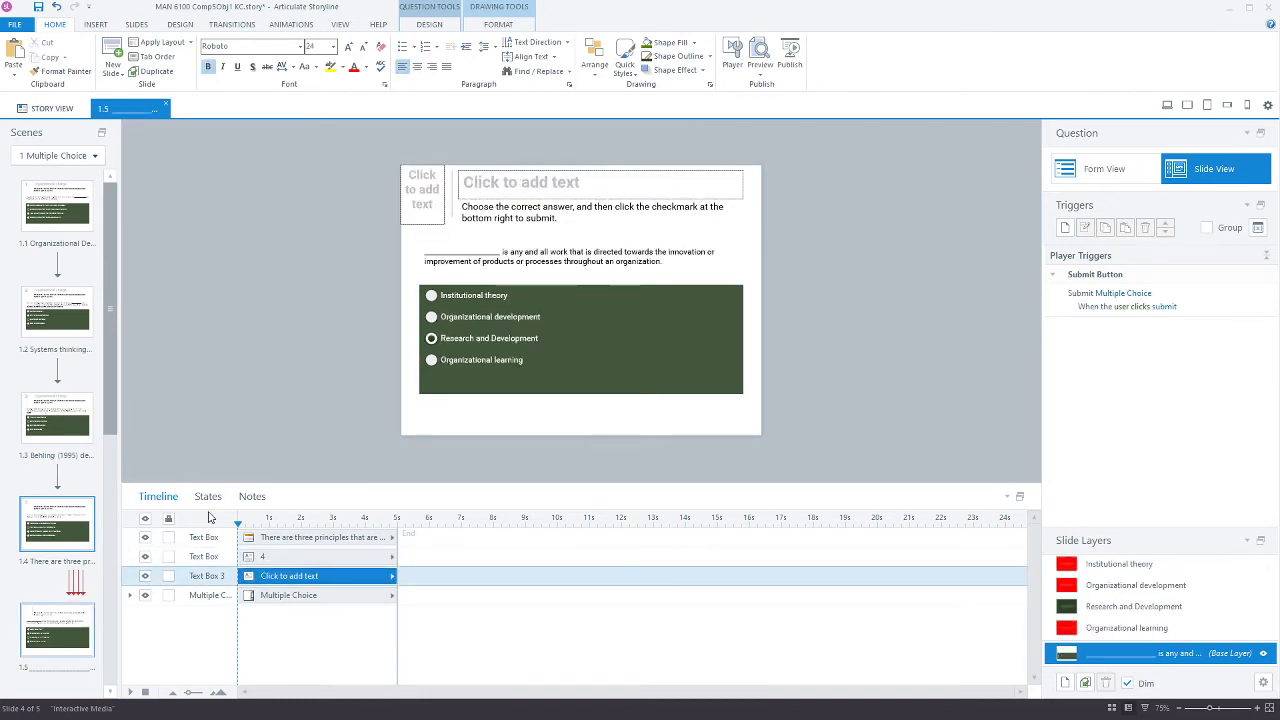
click(424, 188)
text(5)
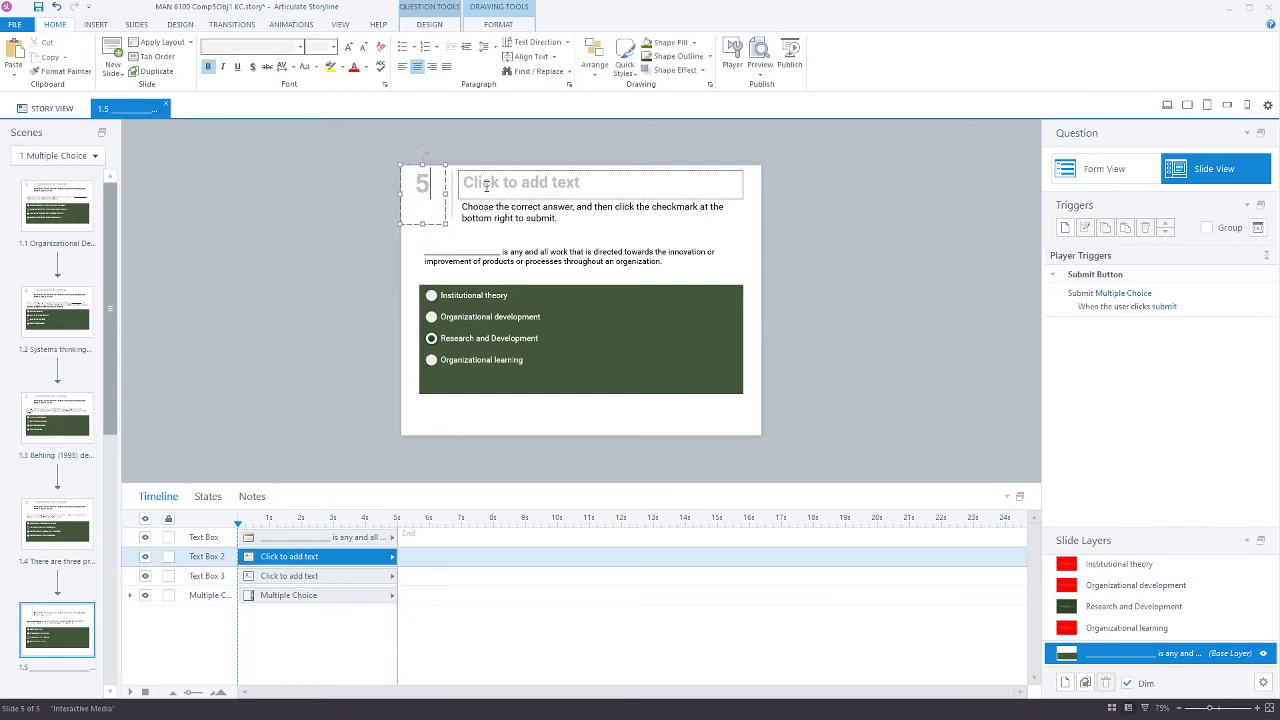
click(487, 185)
text(Organizational Change)
click(288, 290)
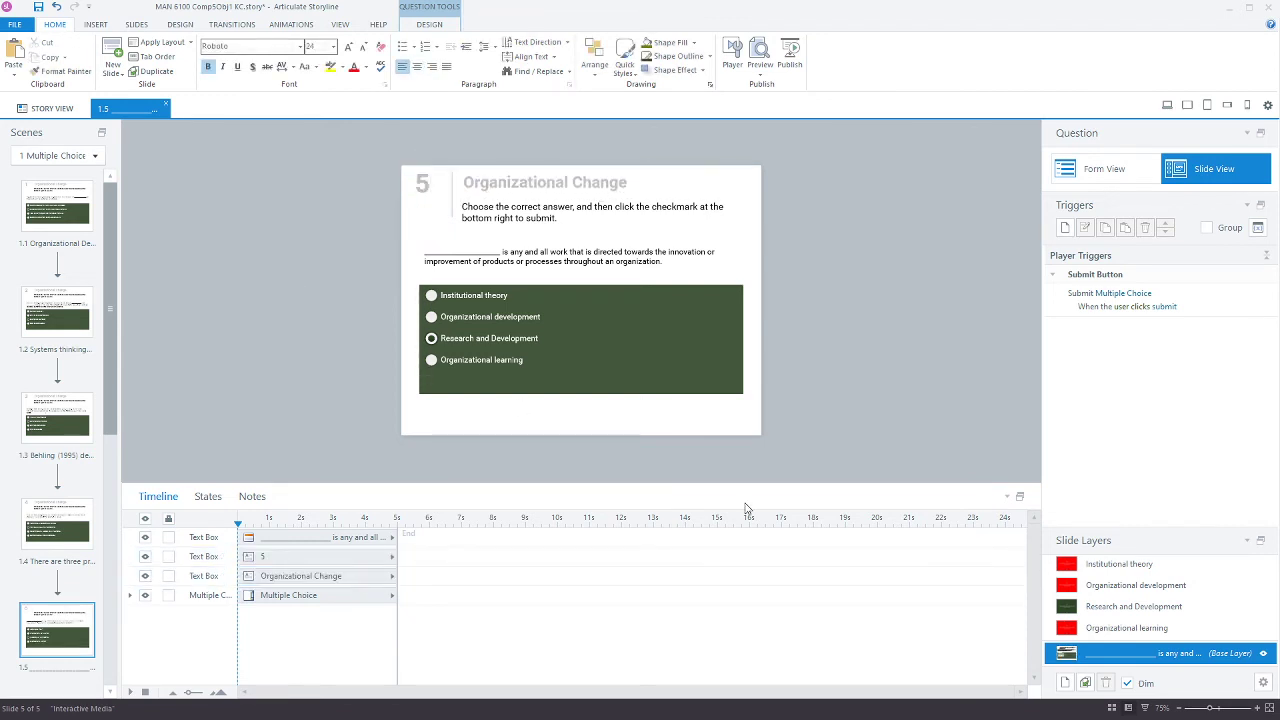
- Review slide 1.5's four feedback layers, then return to its base layer
click(1150, 626)
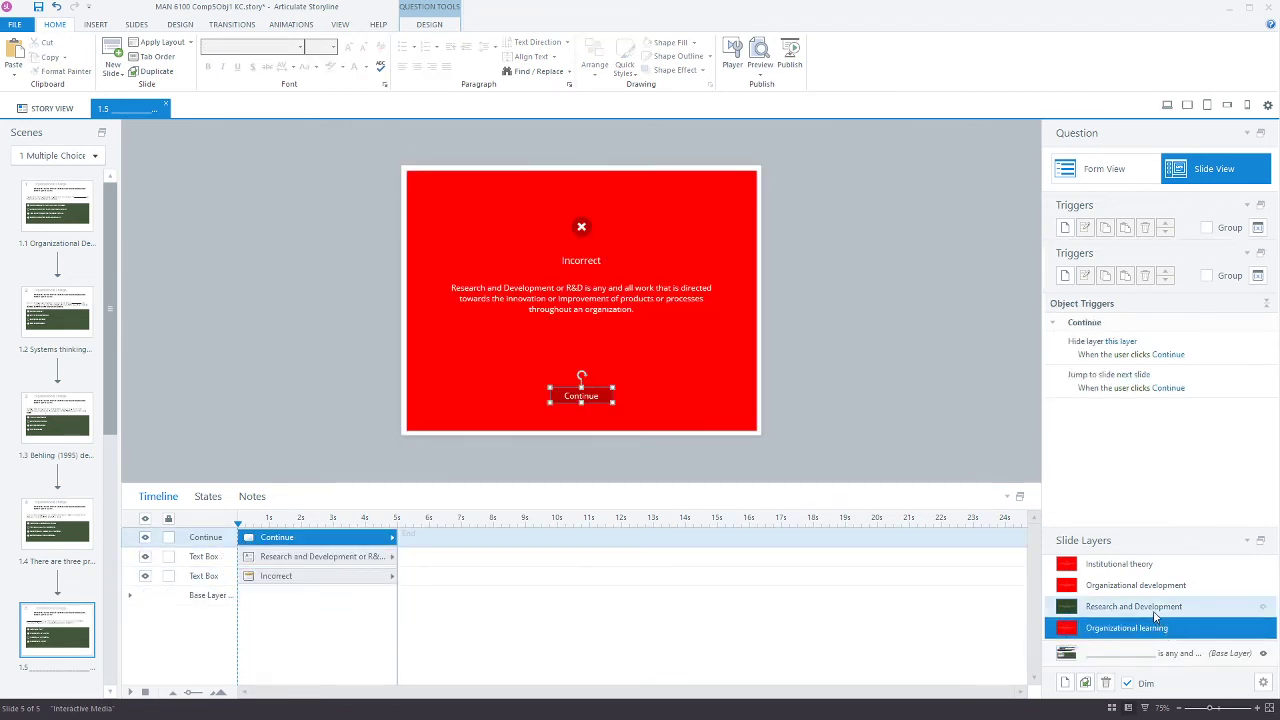
click(1152, 607)
click(1148, 588)
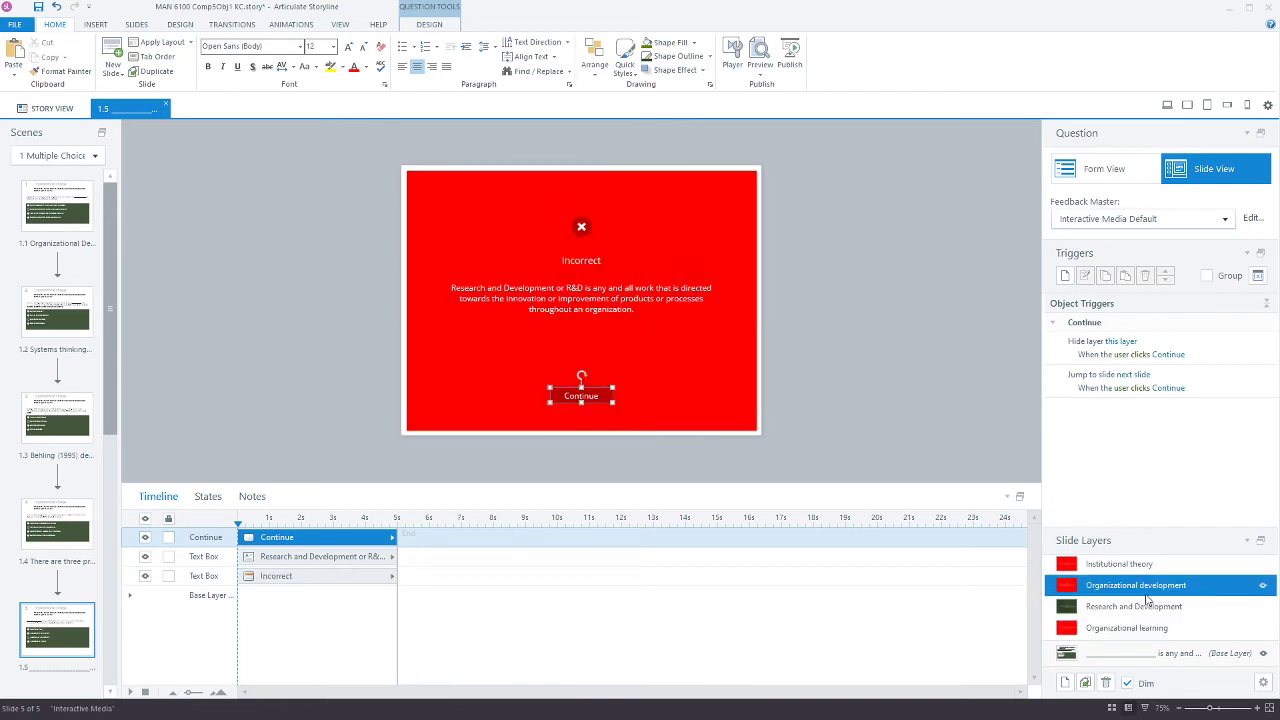
click(1110, 564)
click(1130, 653)
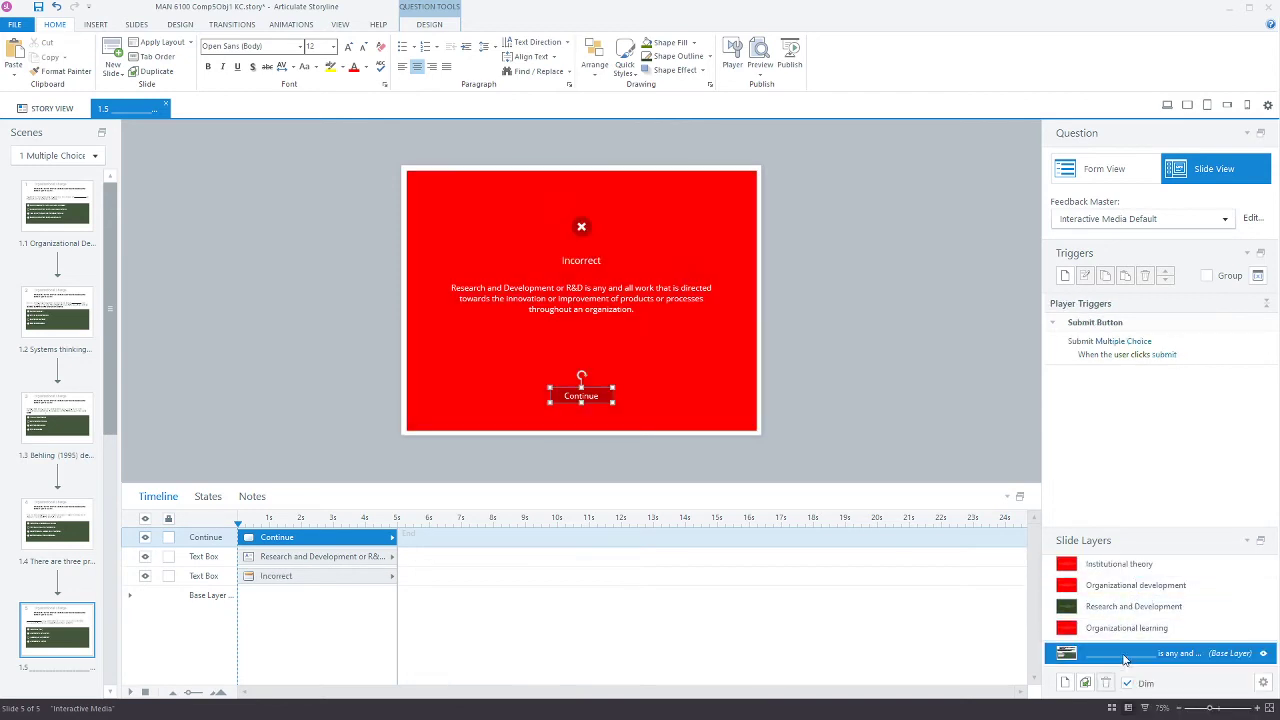
click(213, 427)
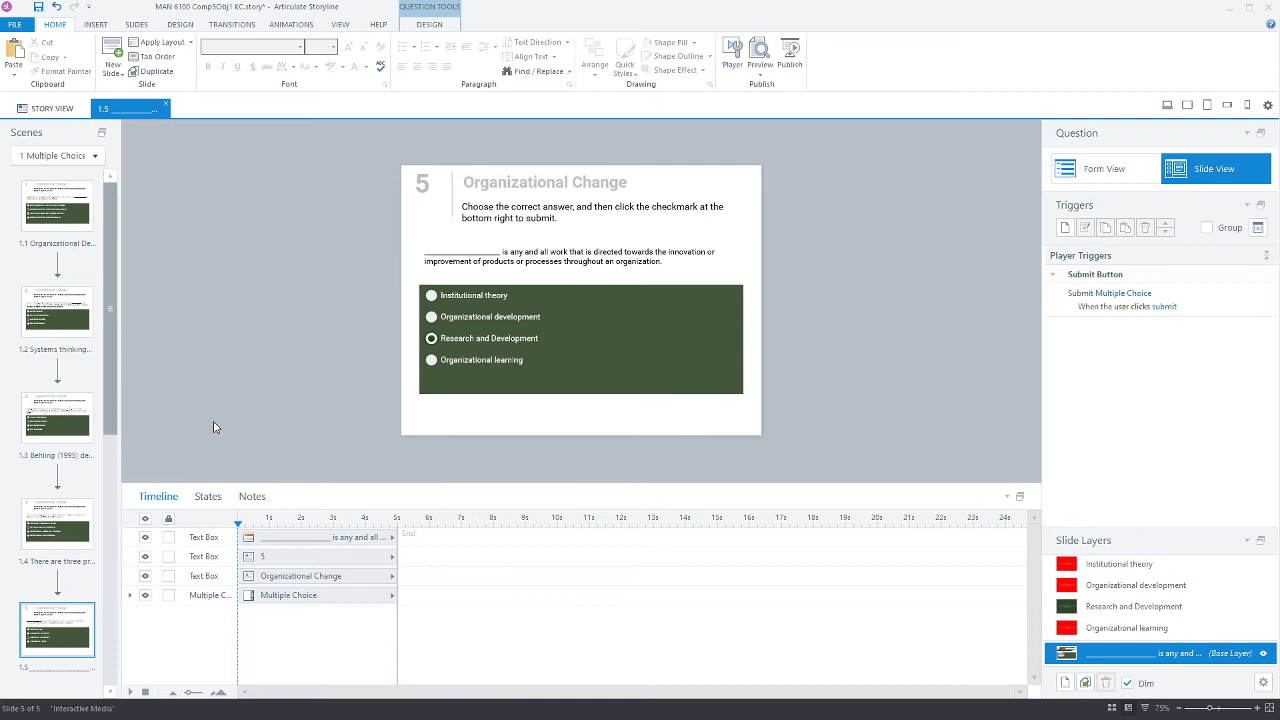
- Replace all five garbled 'â€™' sequences in the project with a proper apostrophe
key(ctrl+f)
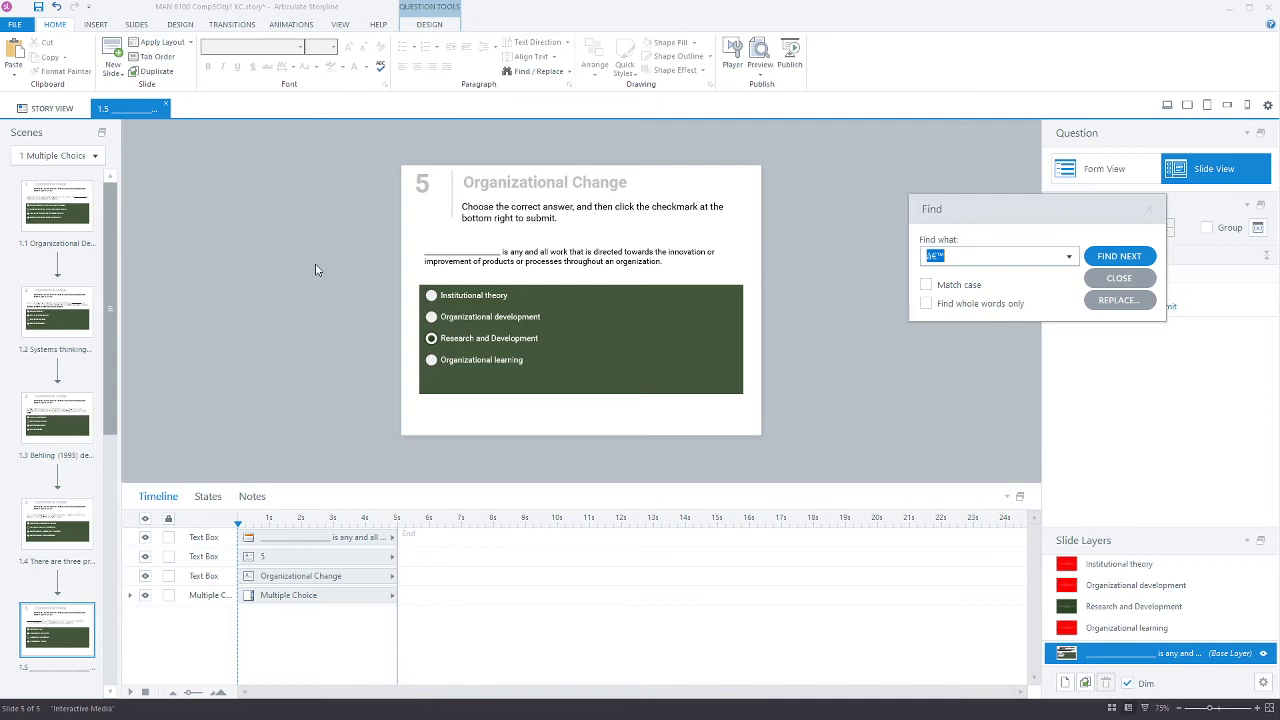
click(945, 257)
click(1100, 300)
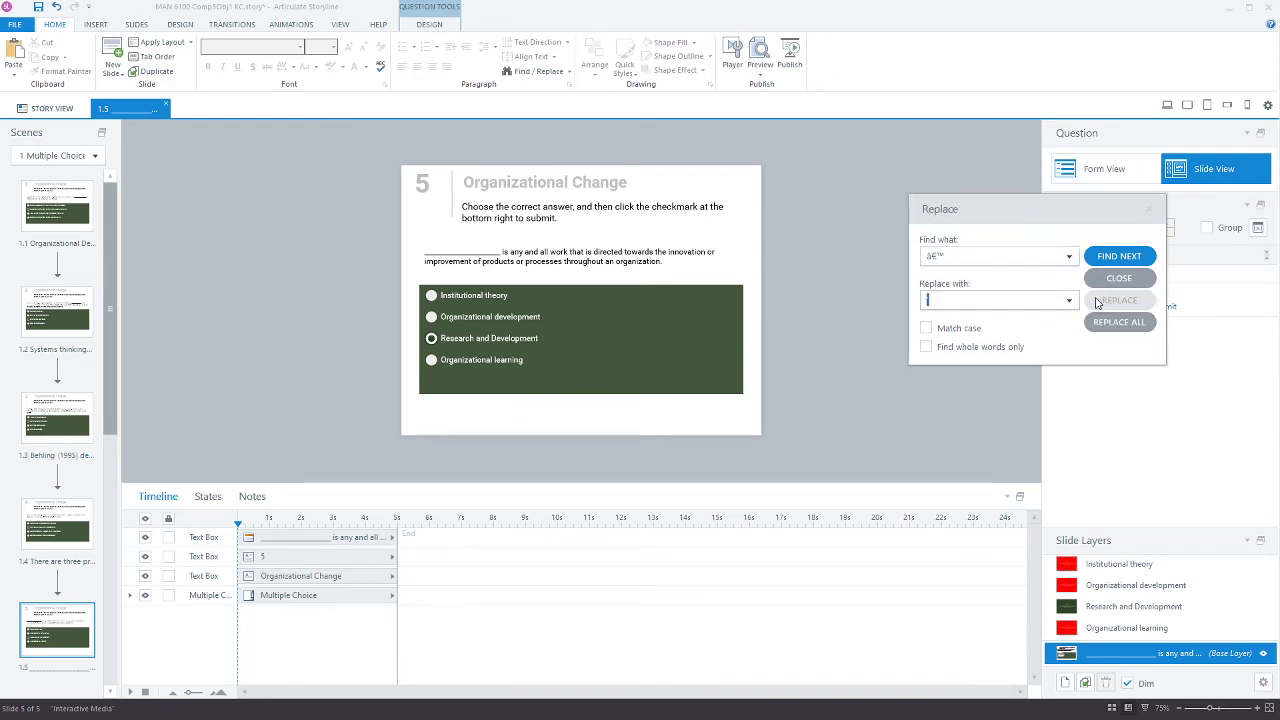
click(940, 256)
click(1093, 324)
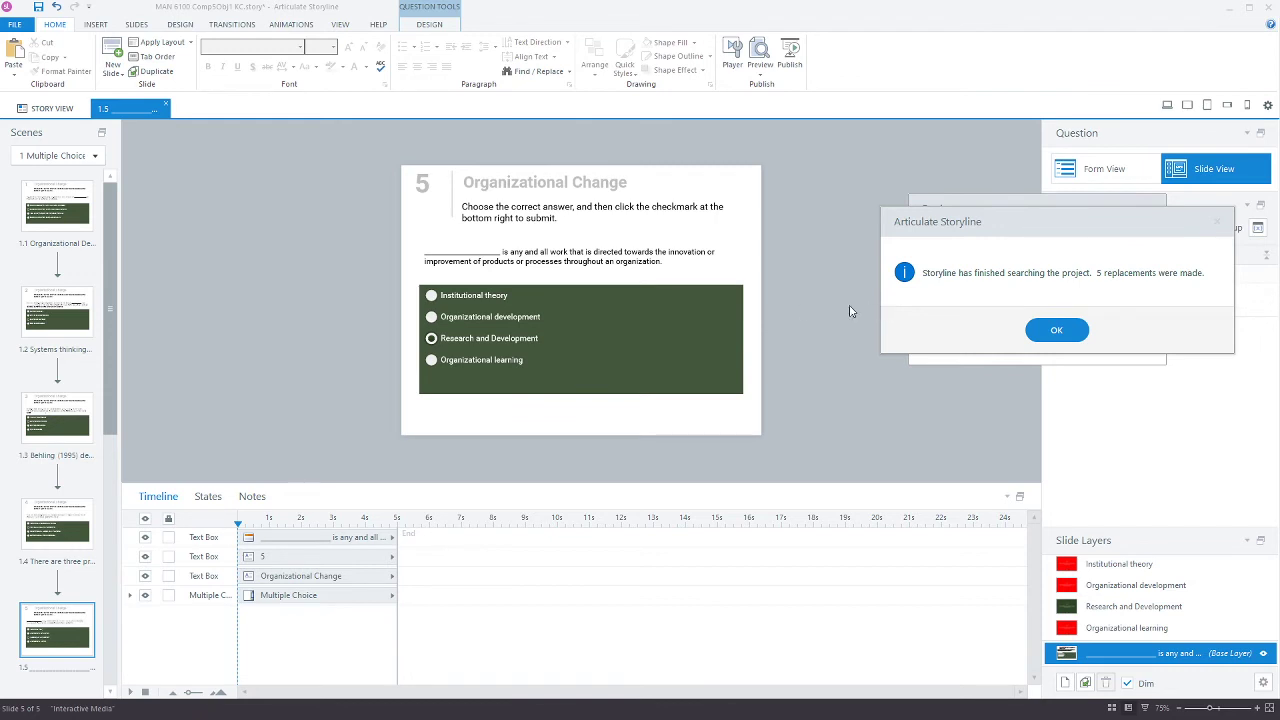
click(1056, 331)
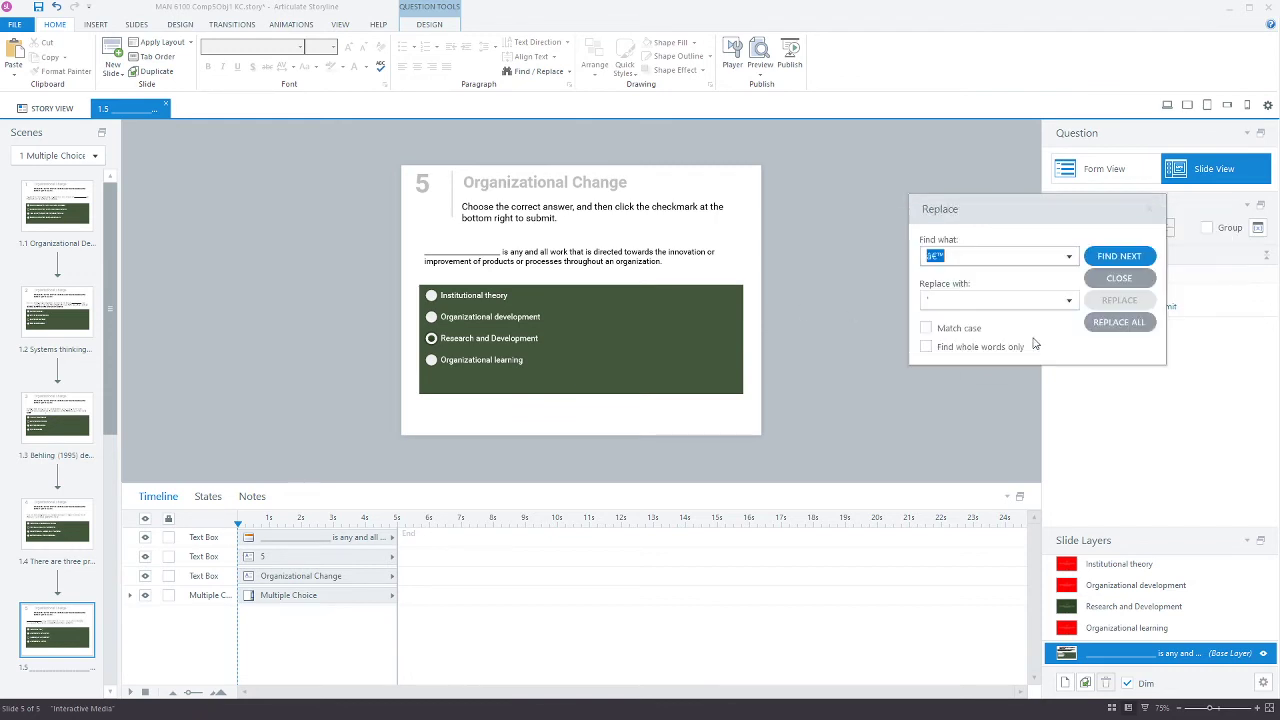
click(1110, 280)
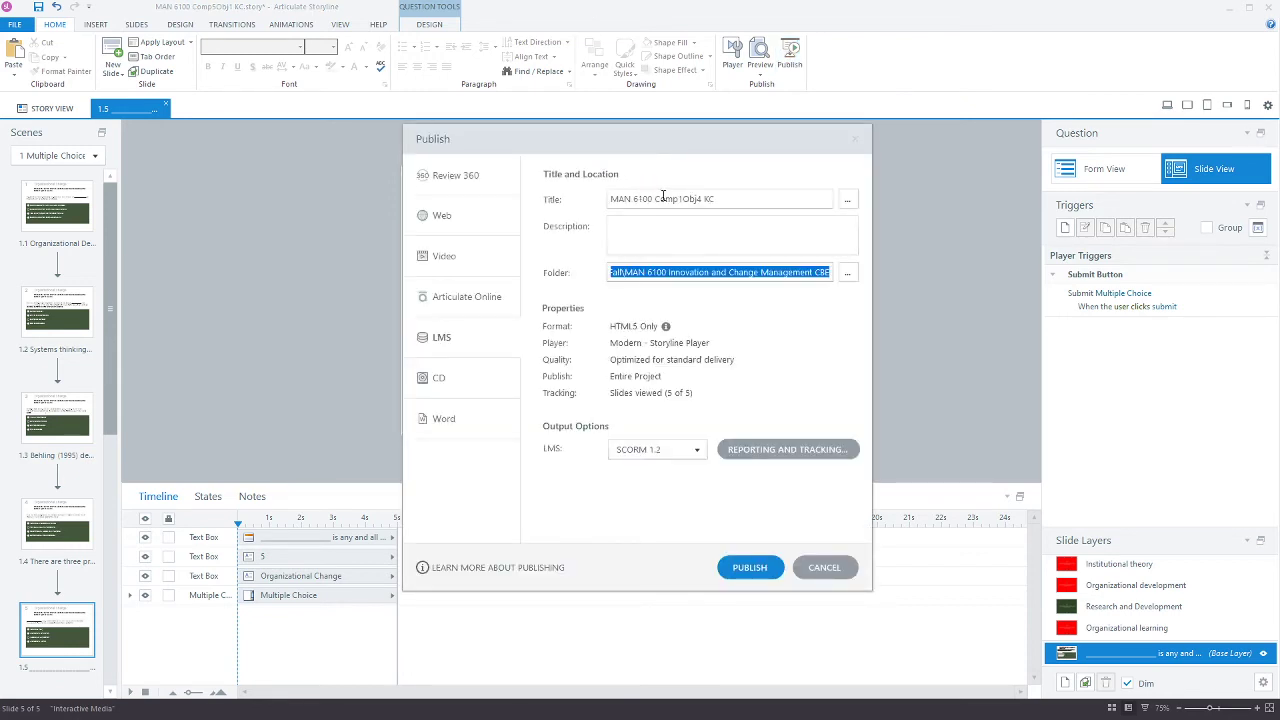
- Correct the publish title, set the output folder to Competency 5, and publish as SCORM 1.2
drag(703, 198, 697, 198)
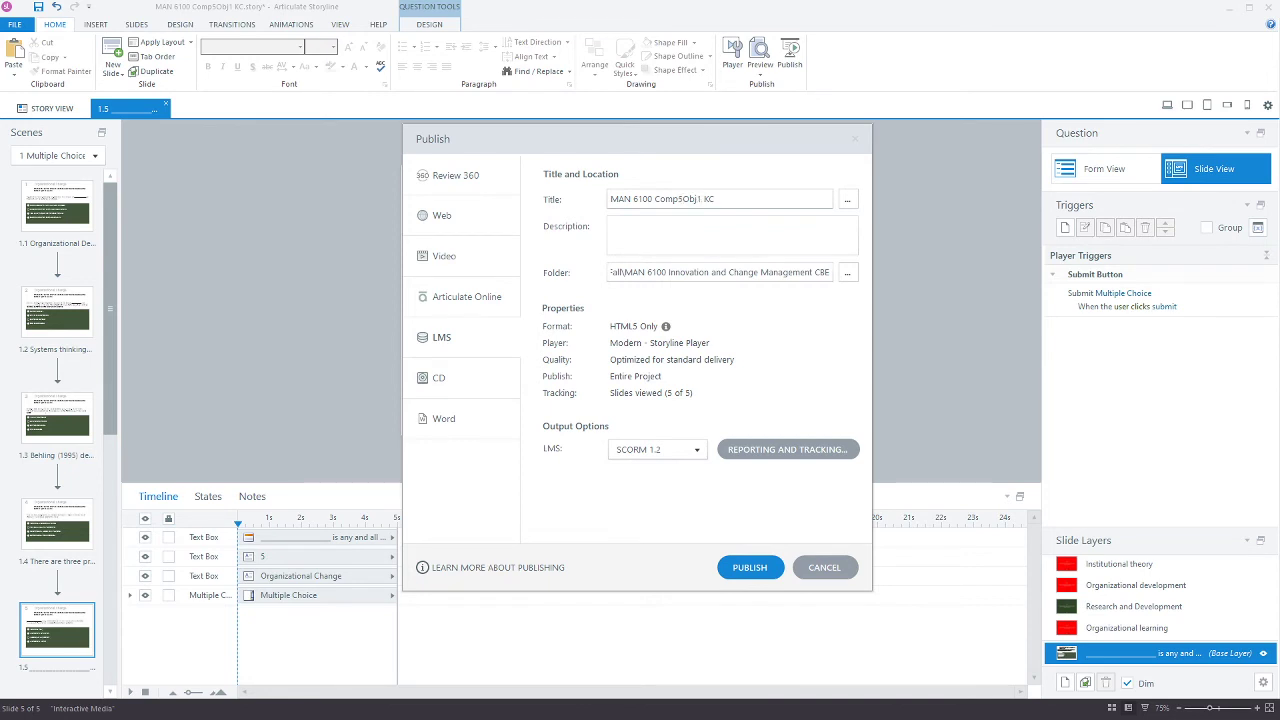
click(847, 272)
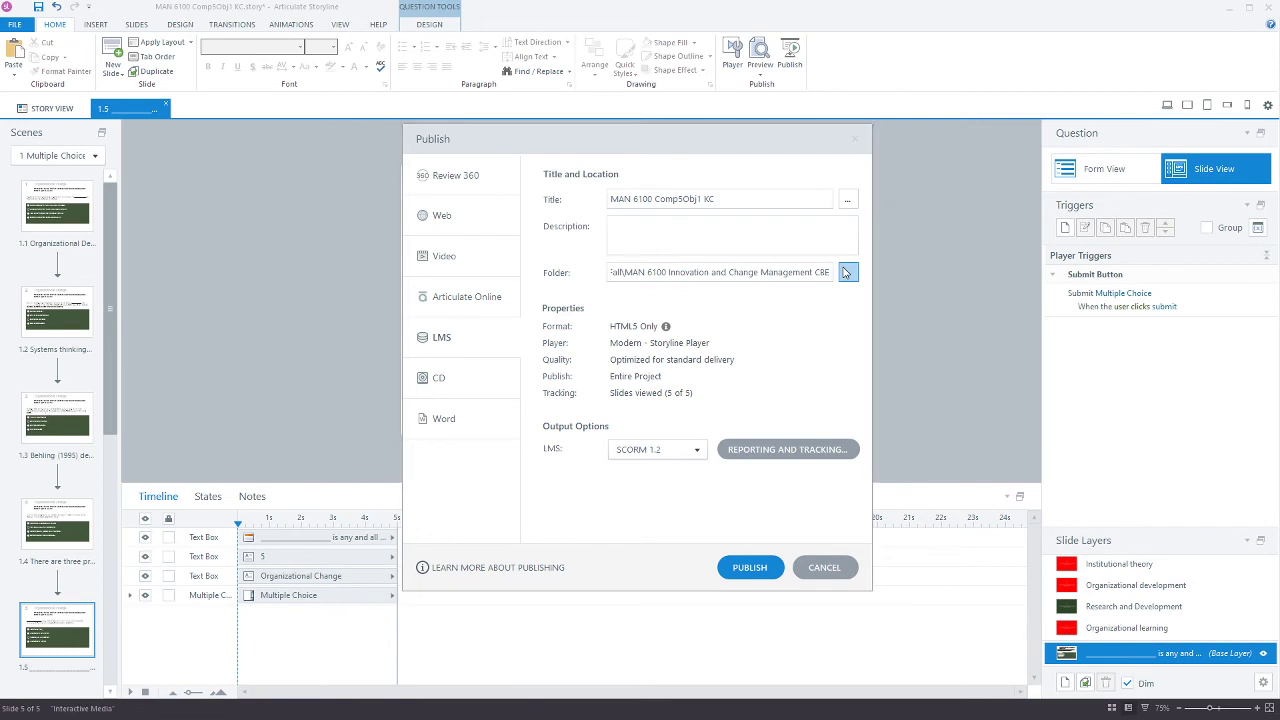
double_click(600, 298)
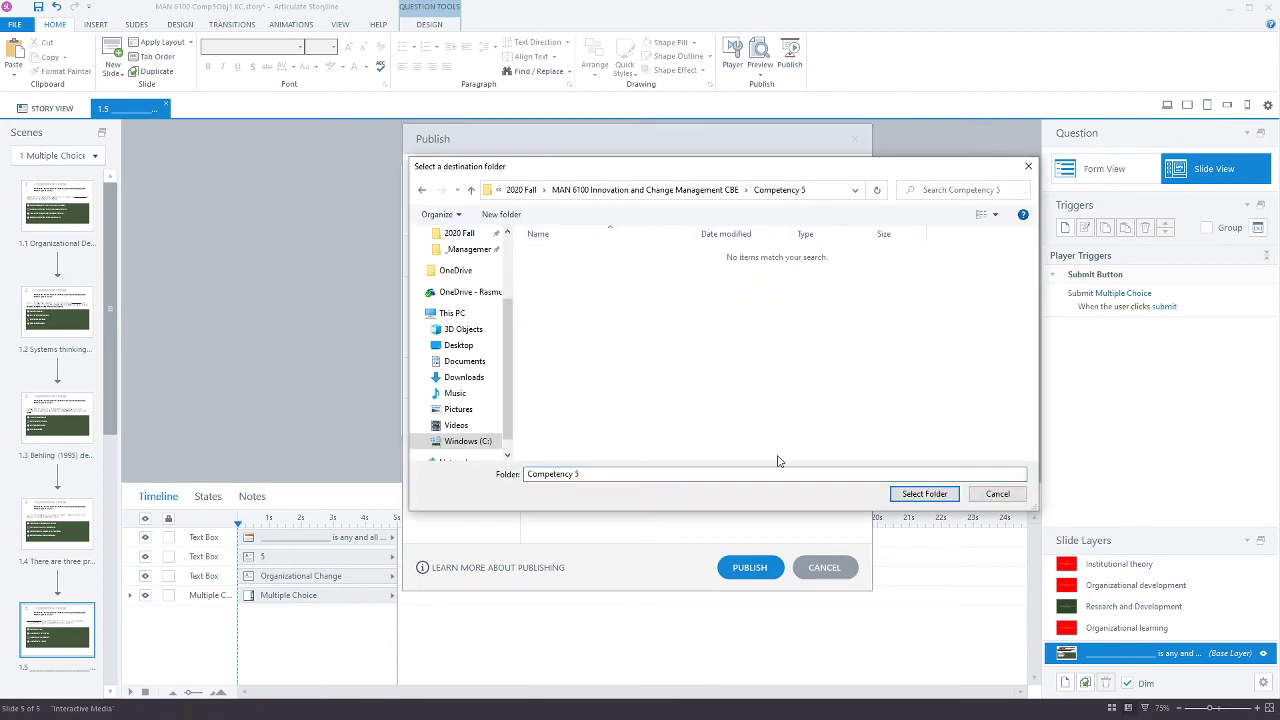
click(924, 494)
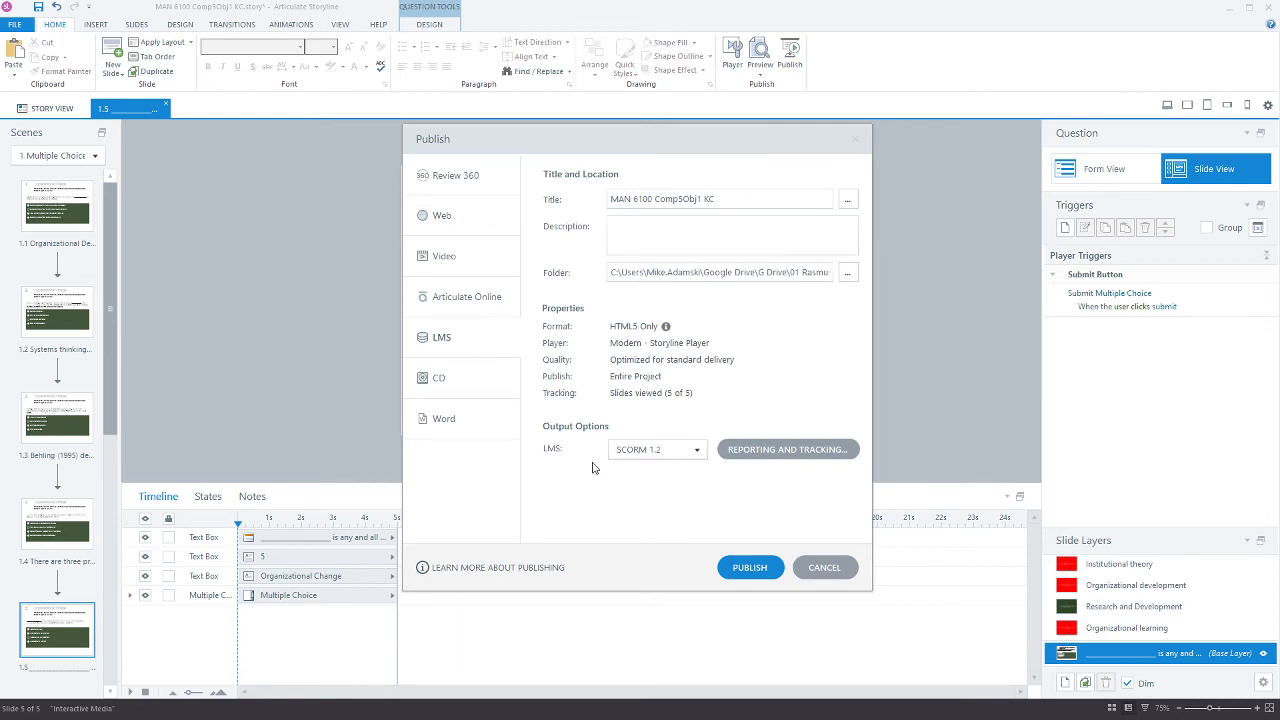
click(749, 567)
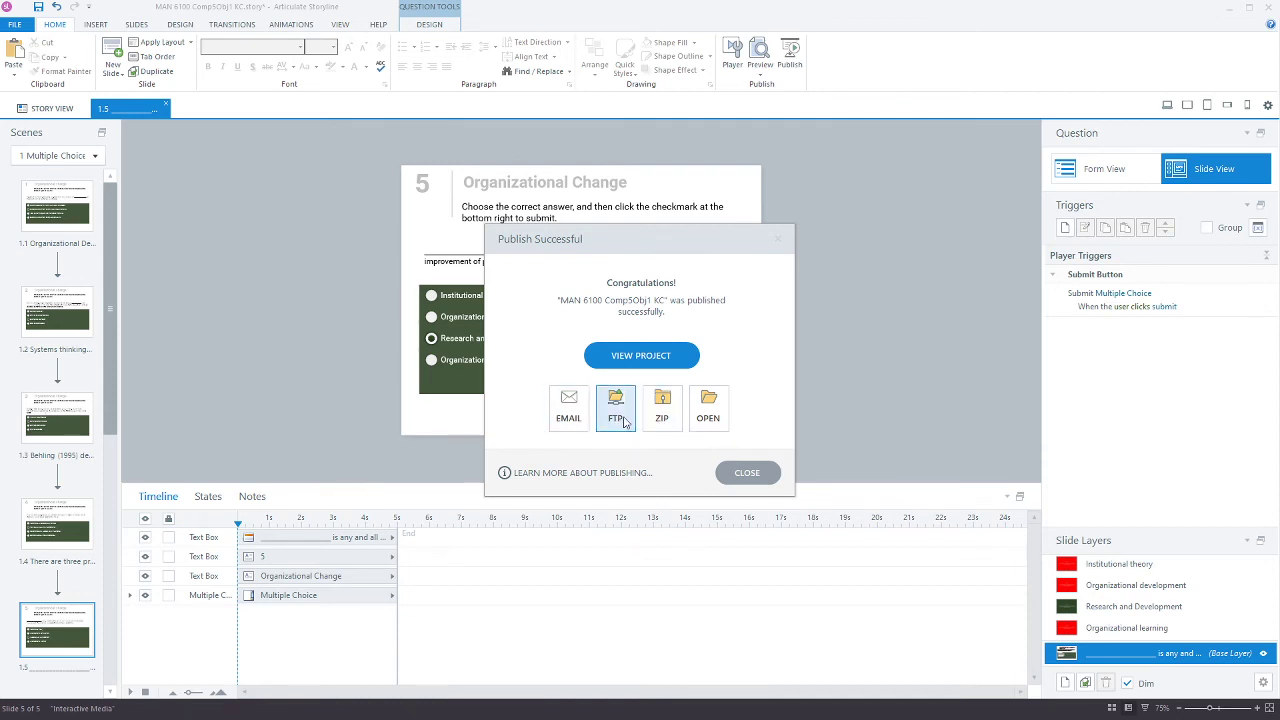
click(749, 474)
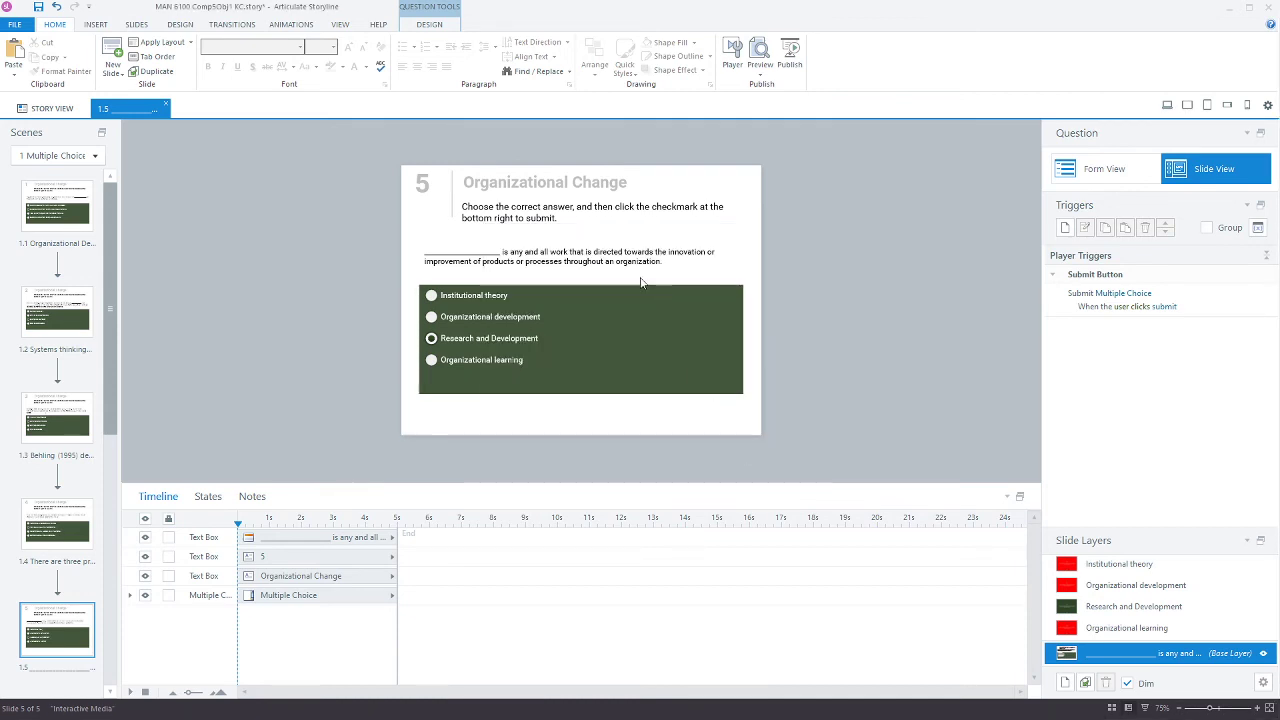
- Publish MAN 6100 Comp5Obj1 KC to Review 360 as a new item, then switch to the browser
click(791, 60)
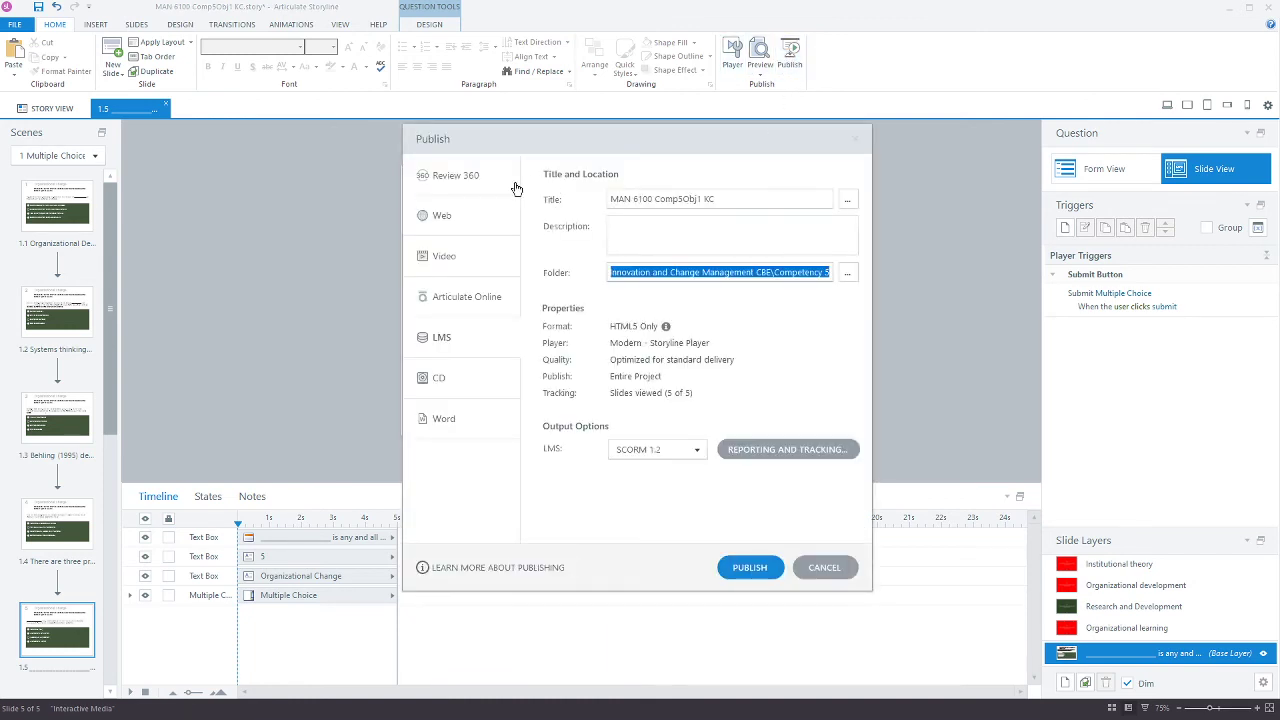
click(478, 179)
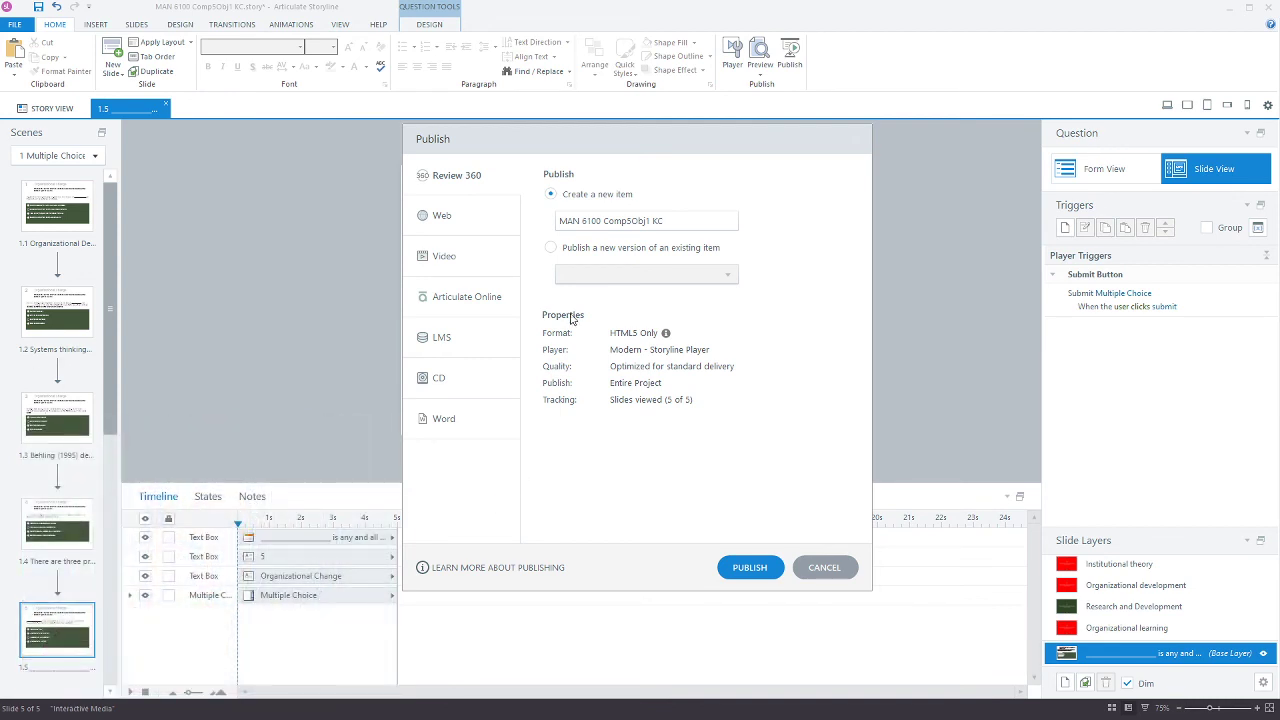
click(750, 567)
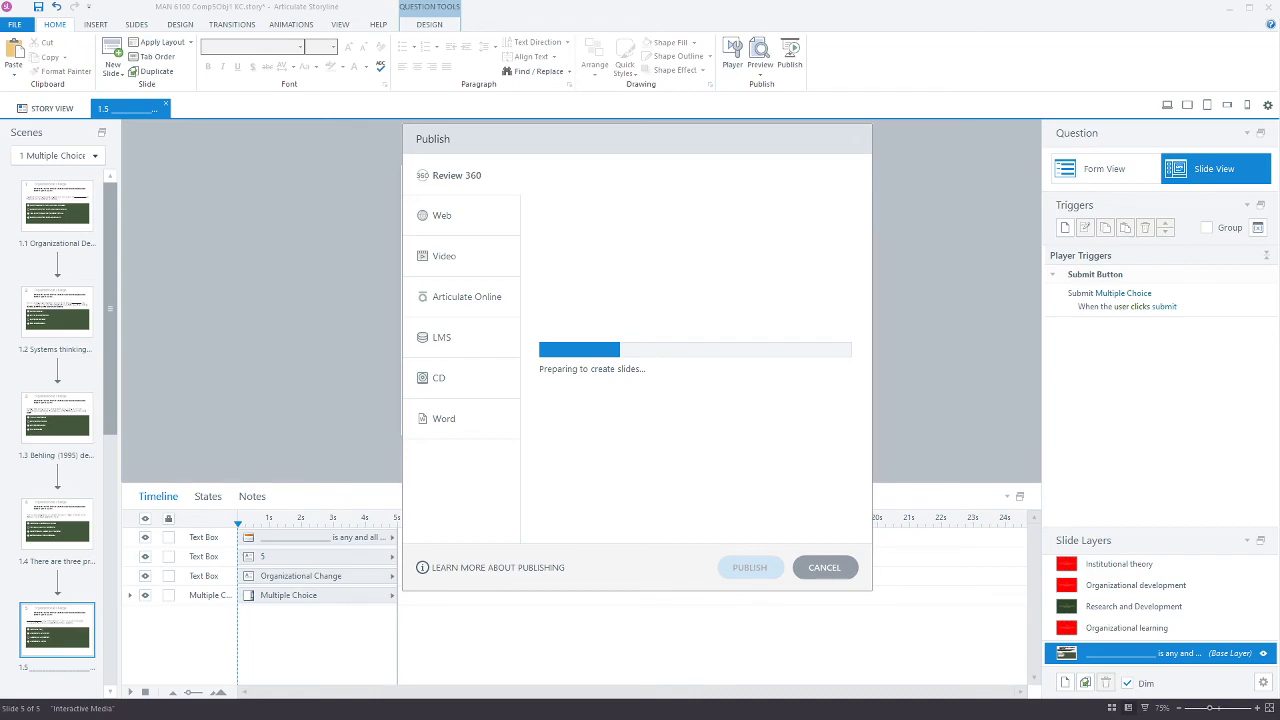
key(alt+Tab)
- Maximize Chrome and open the MAN 6100 Comp5Obj1 KC card in Review 360 My Content
drag(54, 161, 697, 170)
double_click(697, 170)
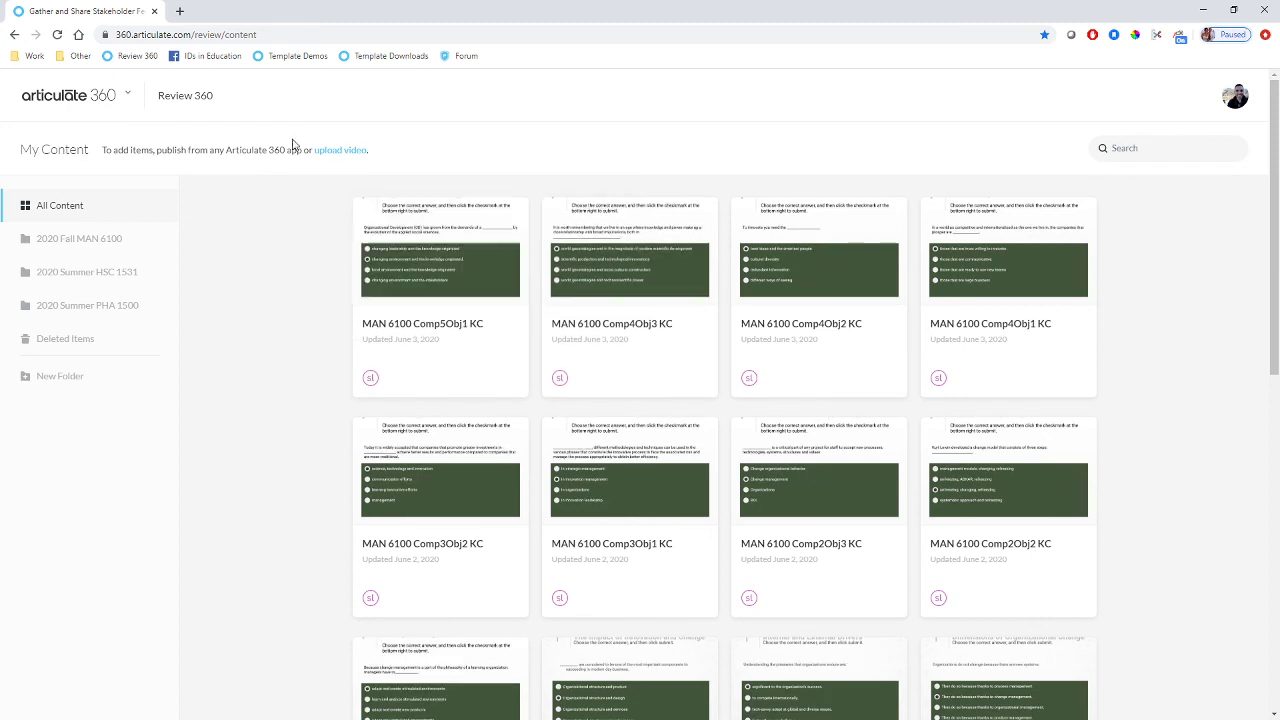
click(423, 321)
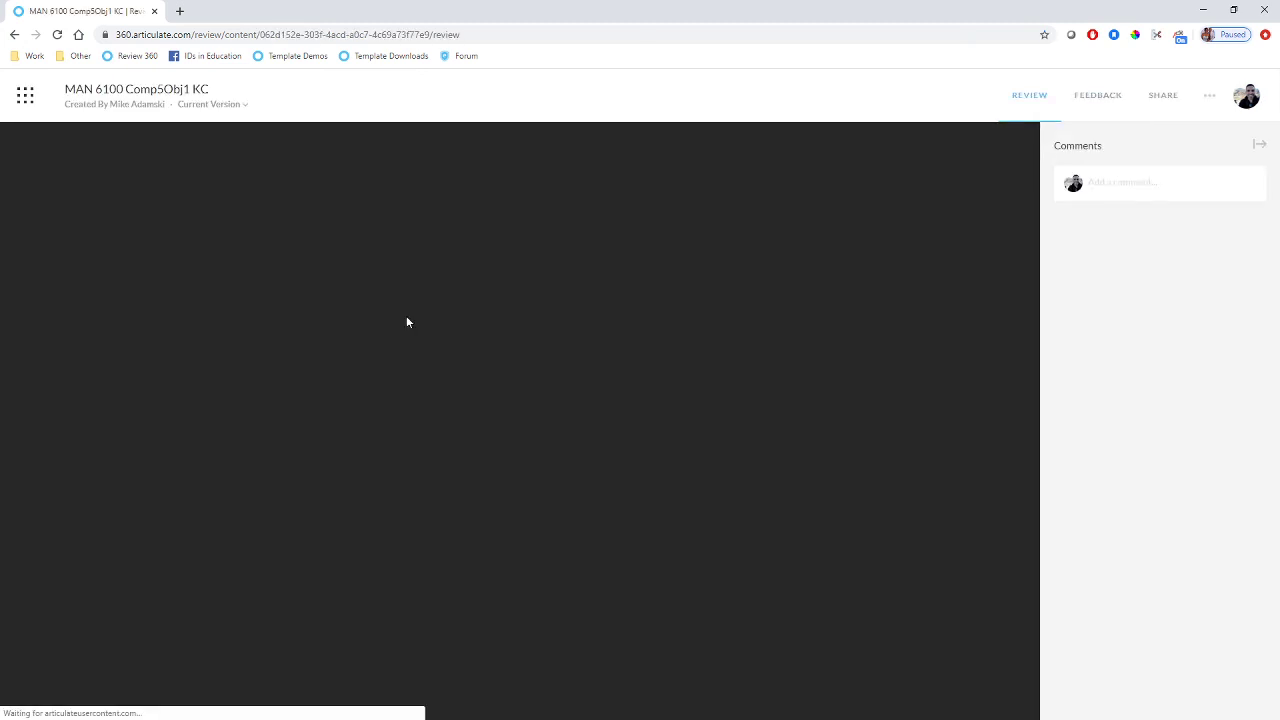